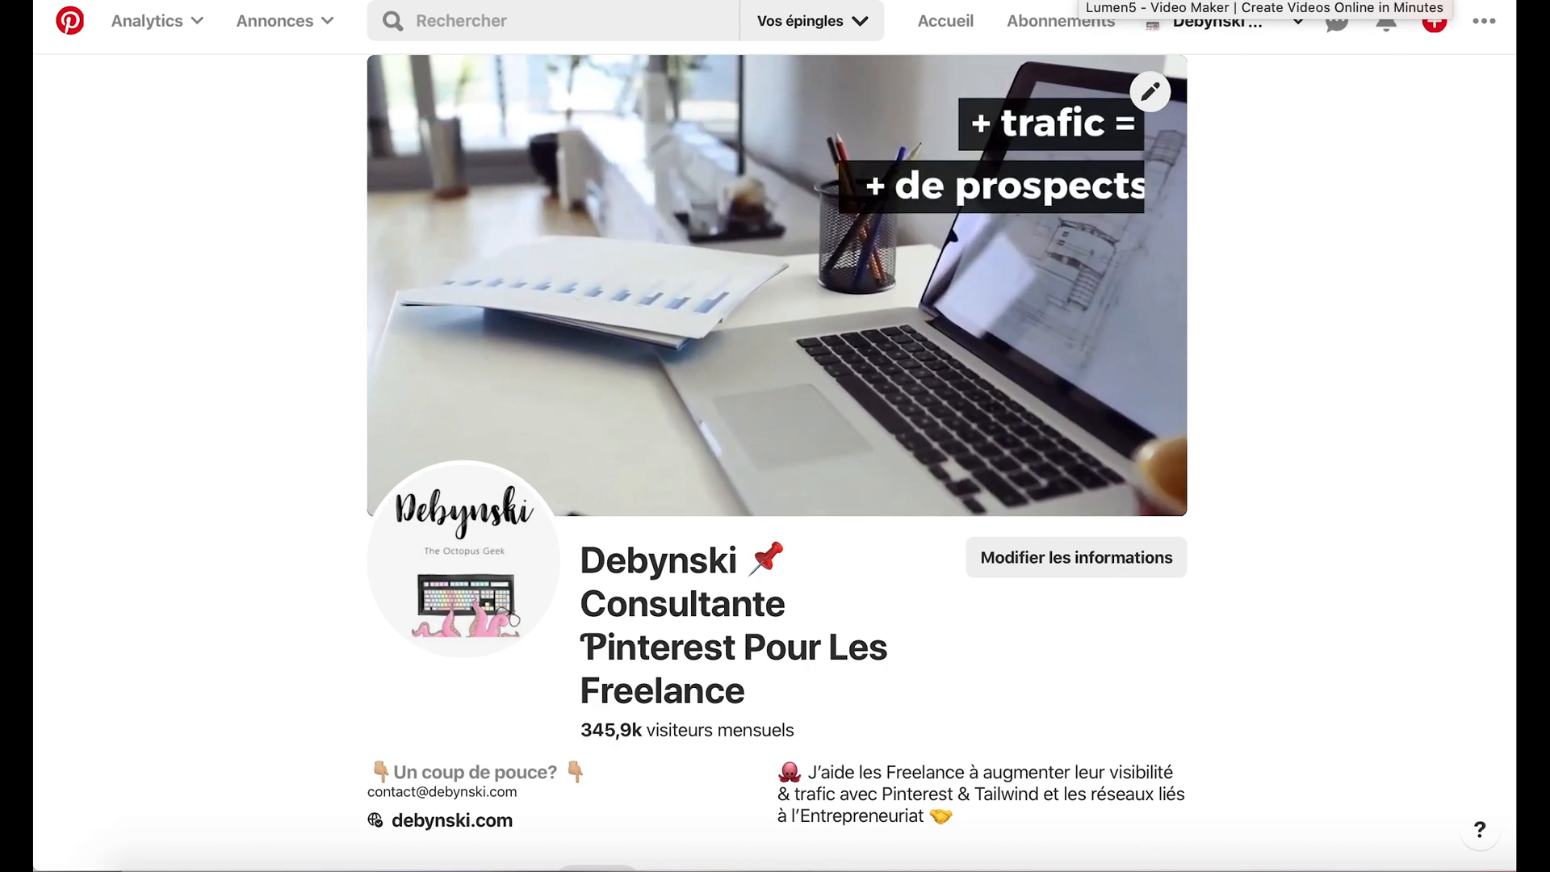
Step: Switch to Lumen5 and open the Instant Videos page from the dashboard
{"action": "left_click", "coordinate": [1086, 0]}
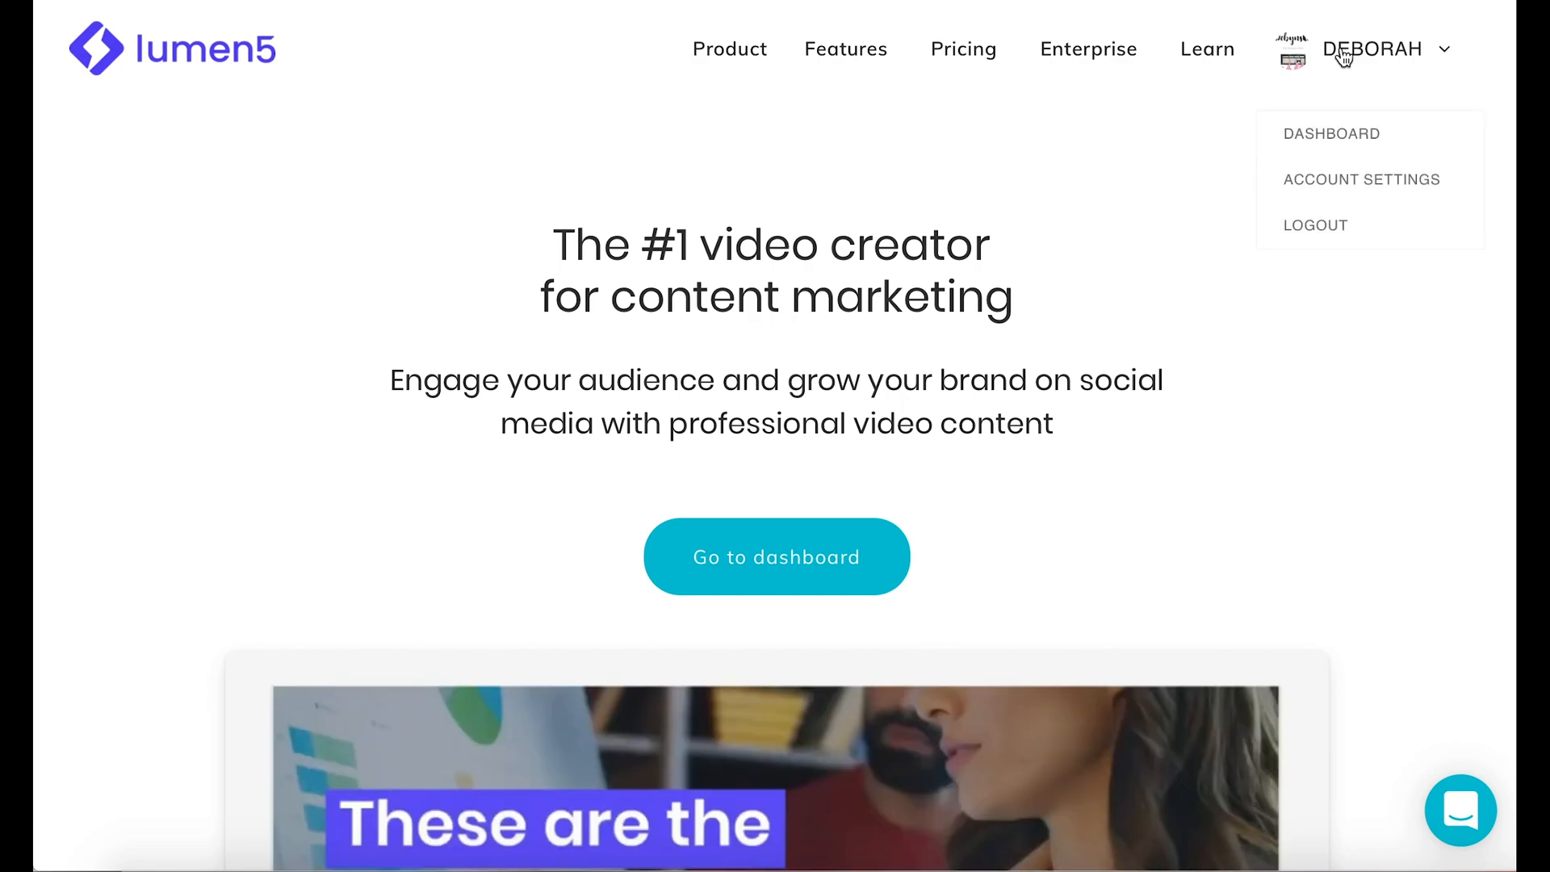
{"action": "left_click", "coordinate": [815, 546]}
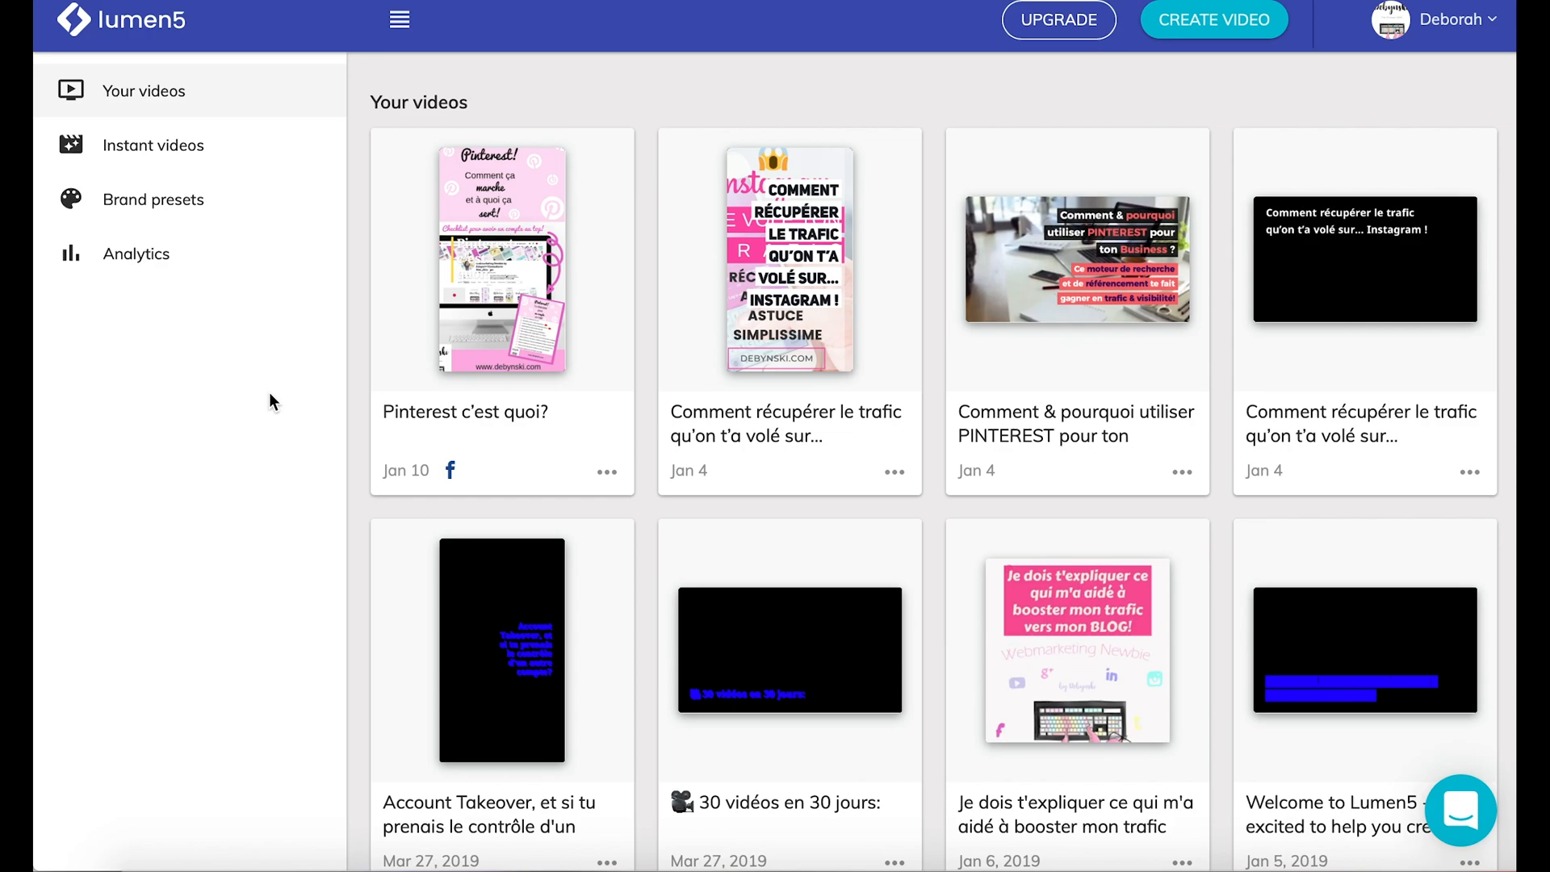
{"action": "left_click", "coordinate": [168, 149]}
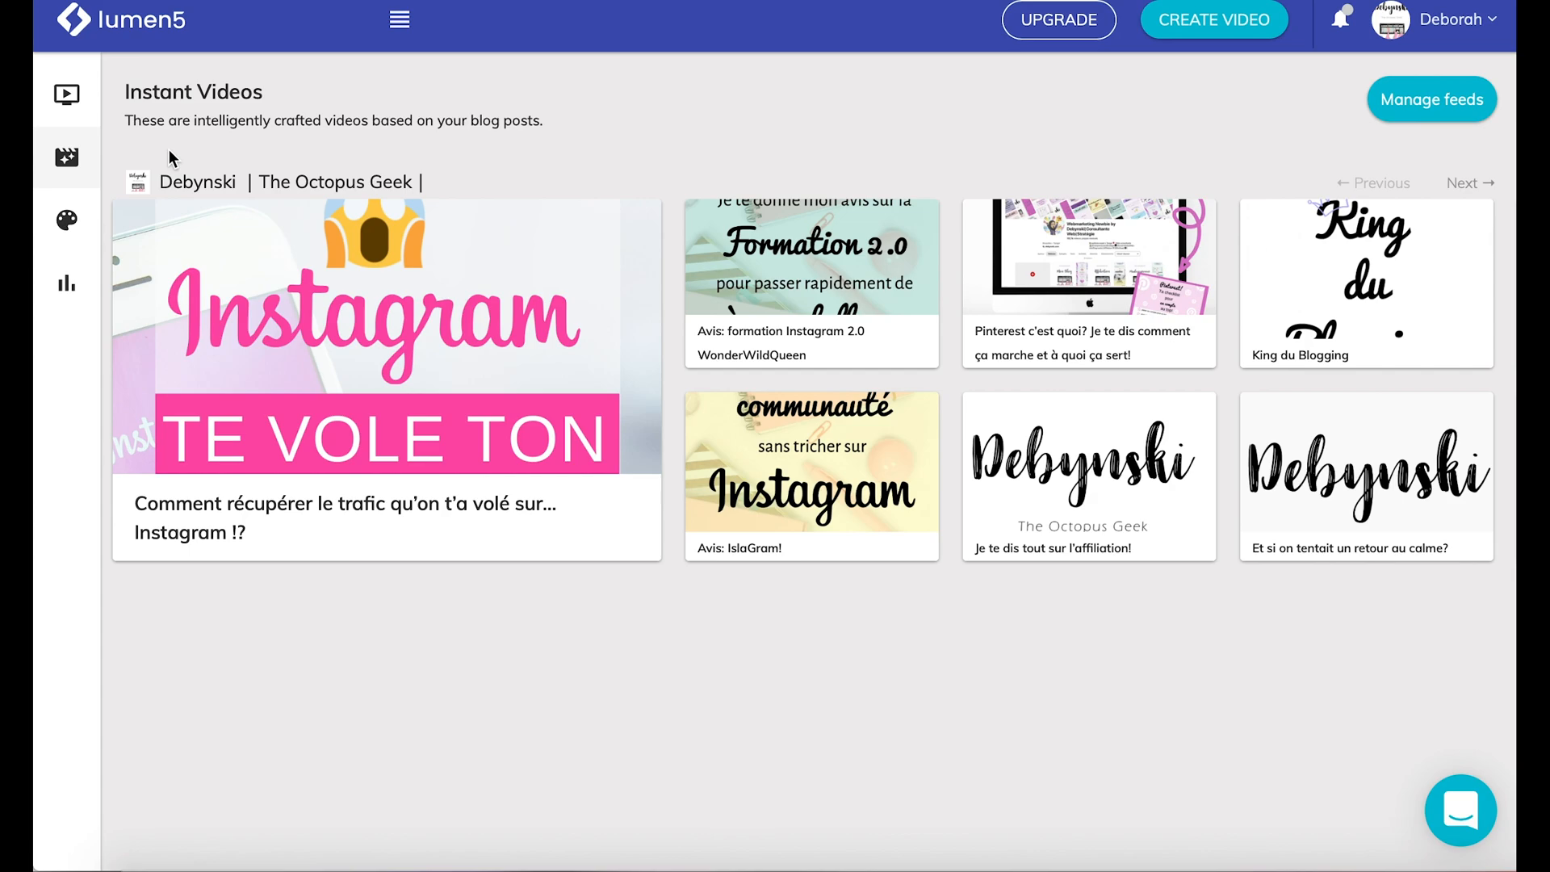
Step: Start an instant video from the post "Comment récupérer le trafic qu'on t'a volé sur… Instagram !?" in the 9:16 Instagram IGTV format
{"action": "mouse_move", "coordinate": [353, 320]}
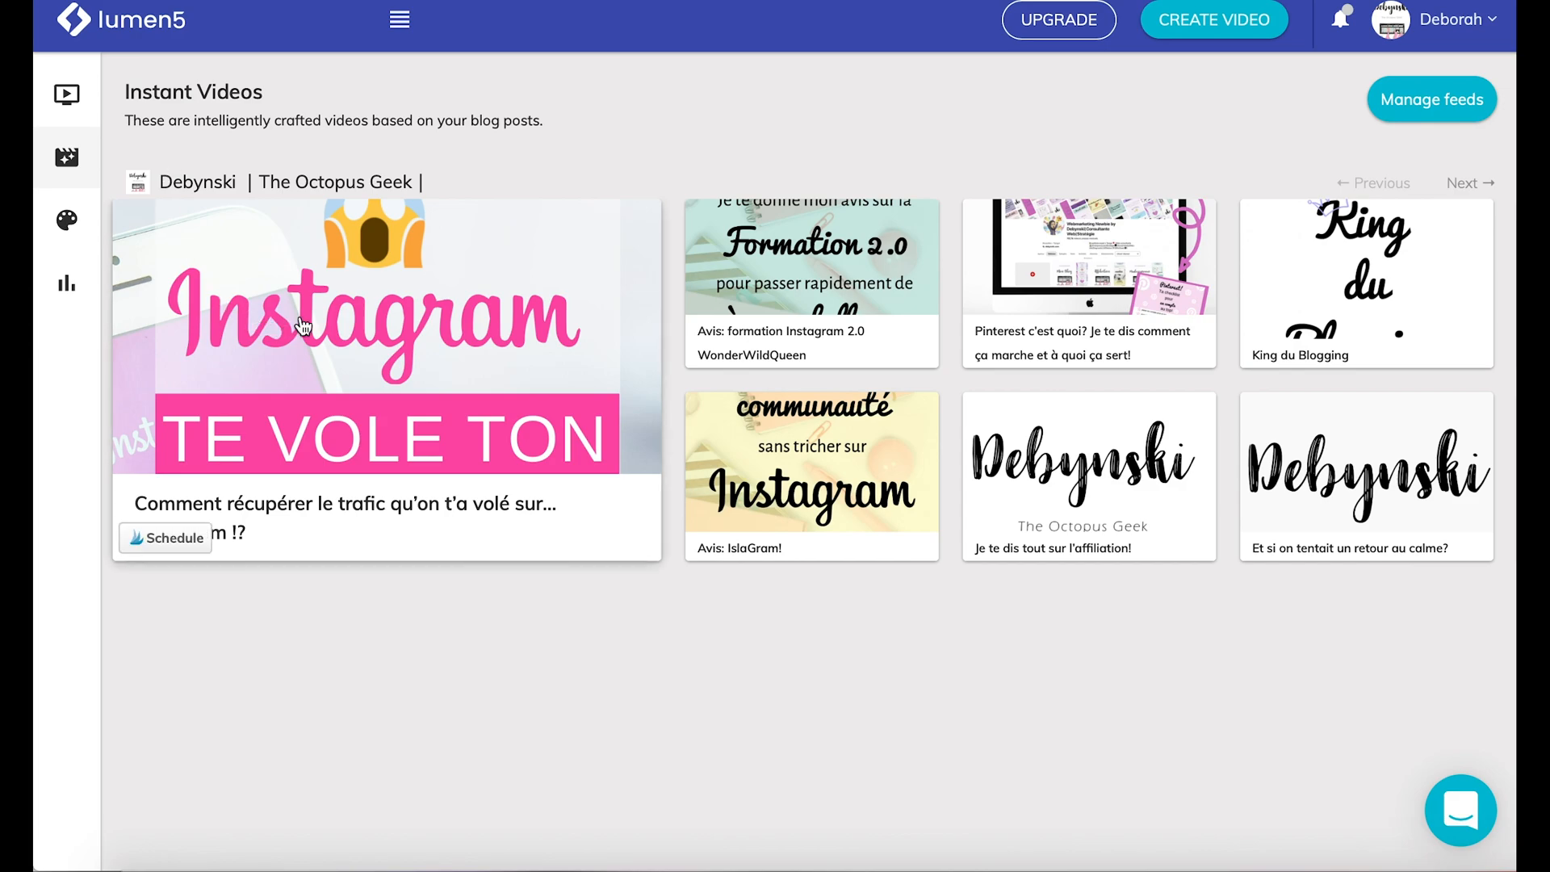
{"action": "left_click", "coordinate": [351, 312]}
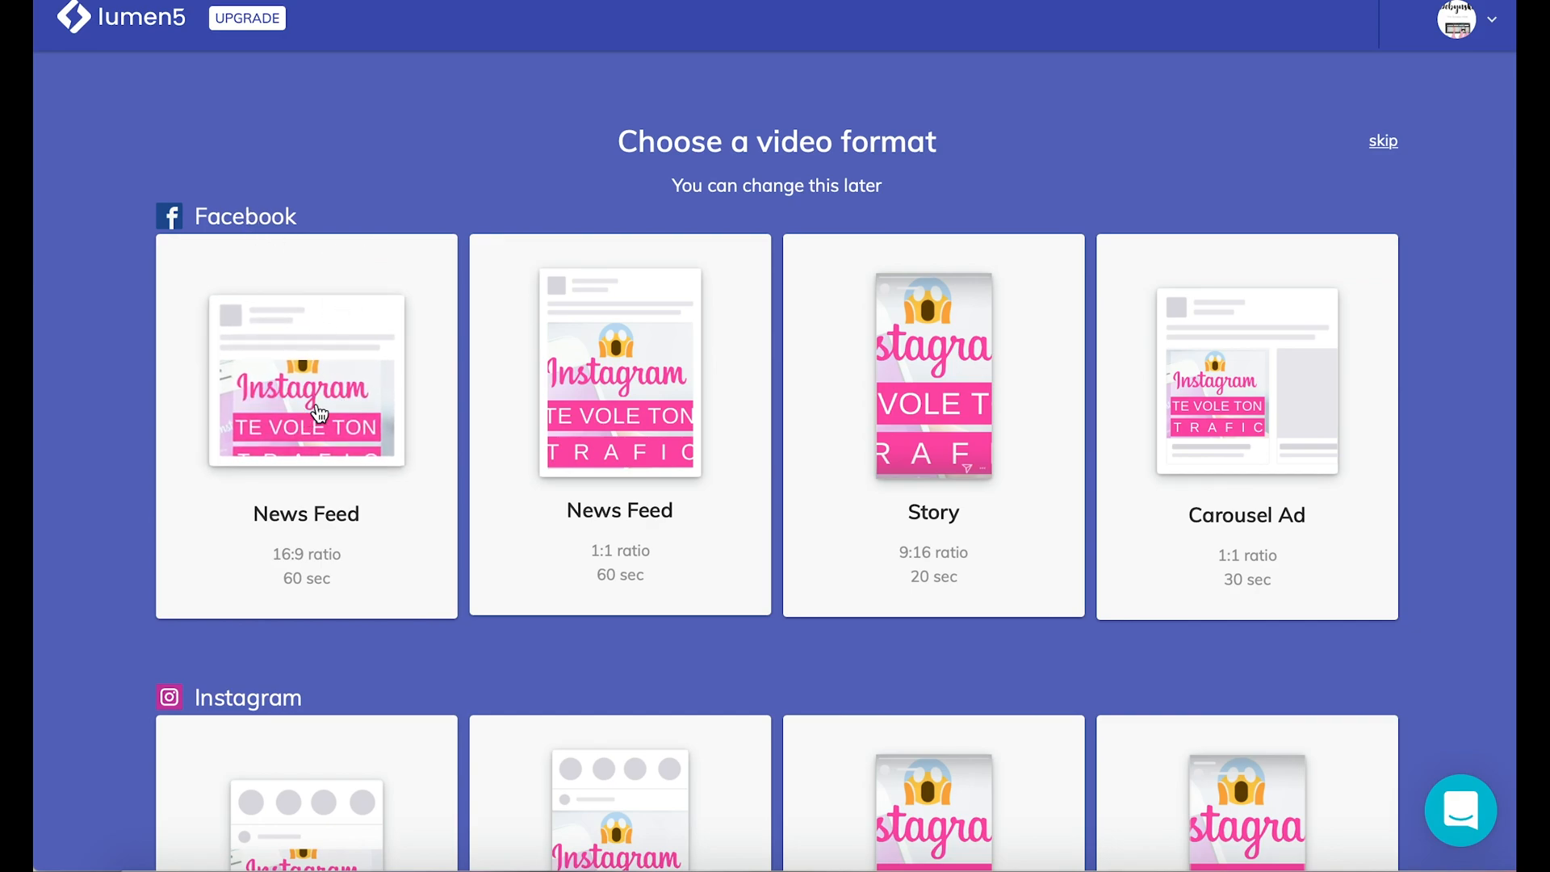
{"action": "scroll", "coordinate": [1262, 368], "scroll_direction": "down", "scroll_amount": 4}
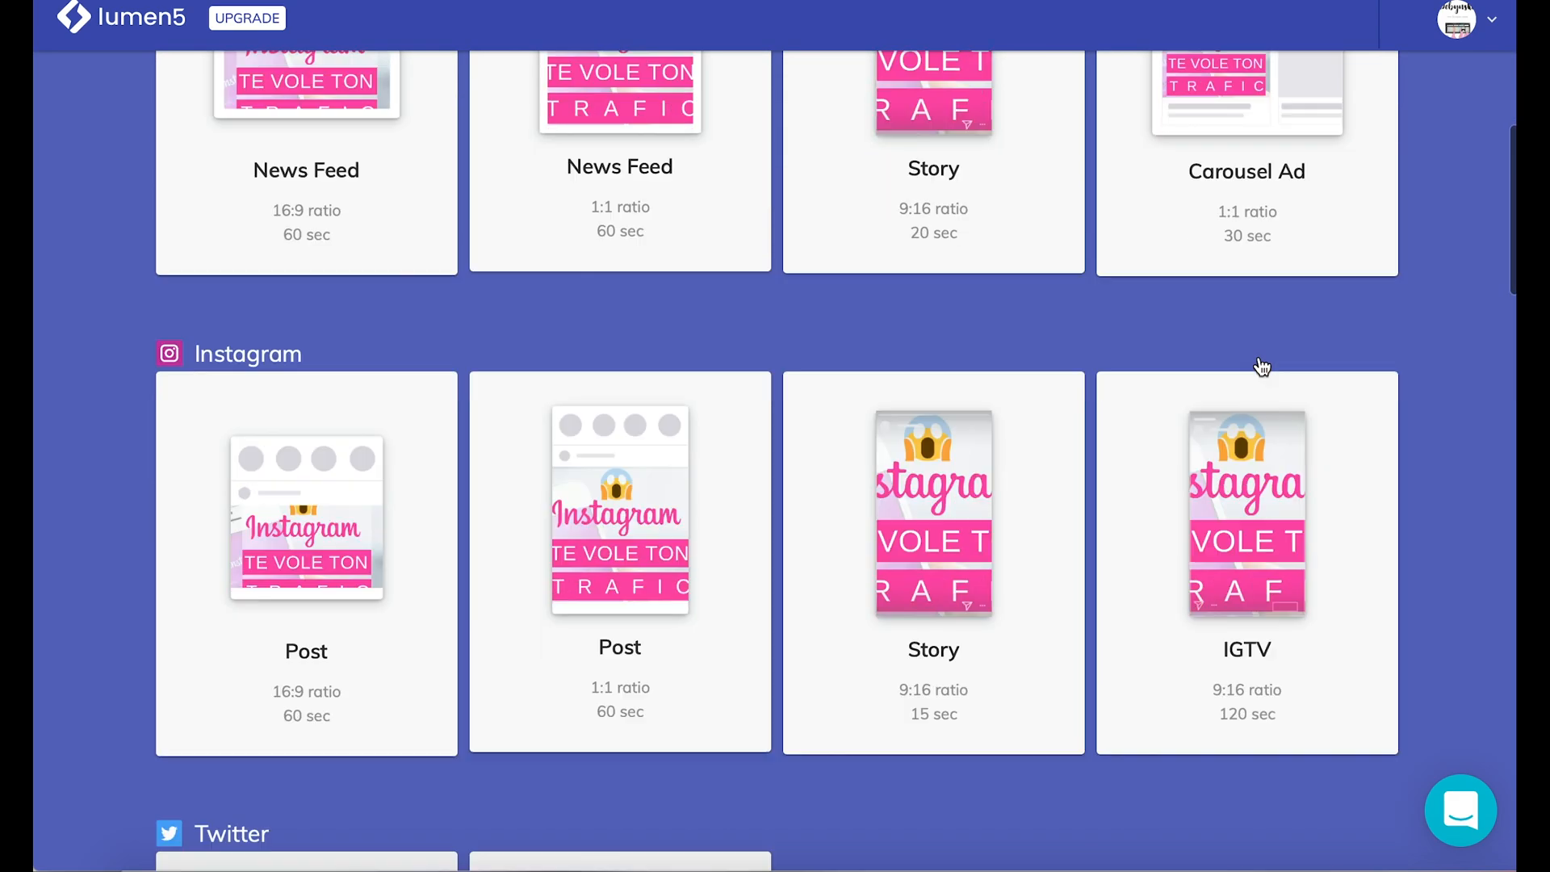
{"action": "scroll", "coordinate": [1261, 367], "scroll_direction": "down", "scroll_amount": 1}
{"action": "scroll", "coordinate": [981, 492], "scroll_direction": "down", "scroll_amount": 1}
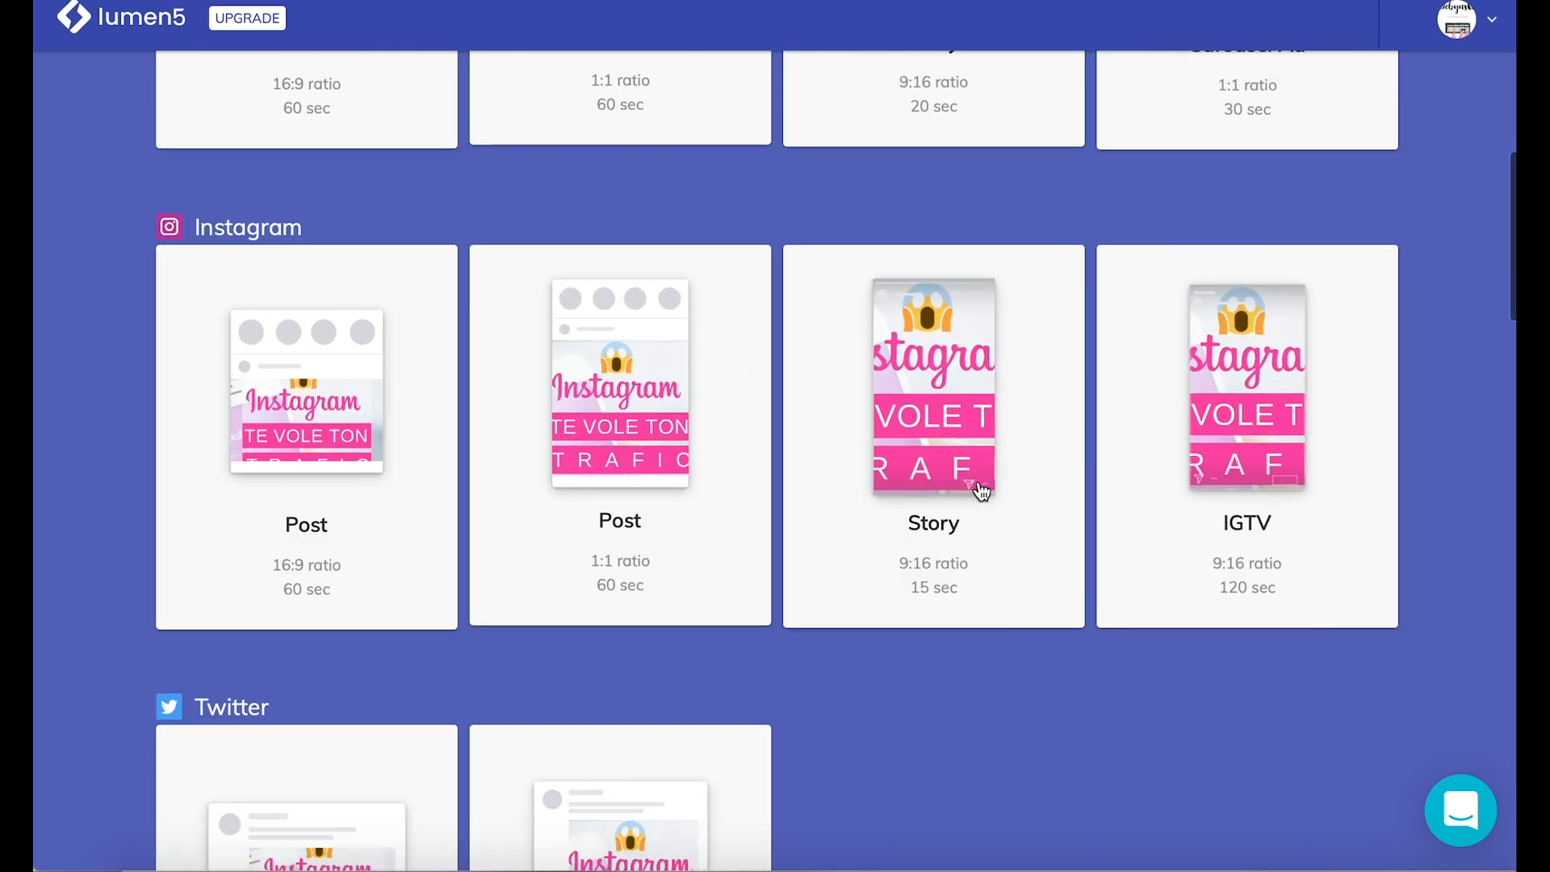
{"action": "left_click", "coordinate": [1285, 372]}
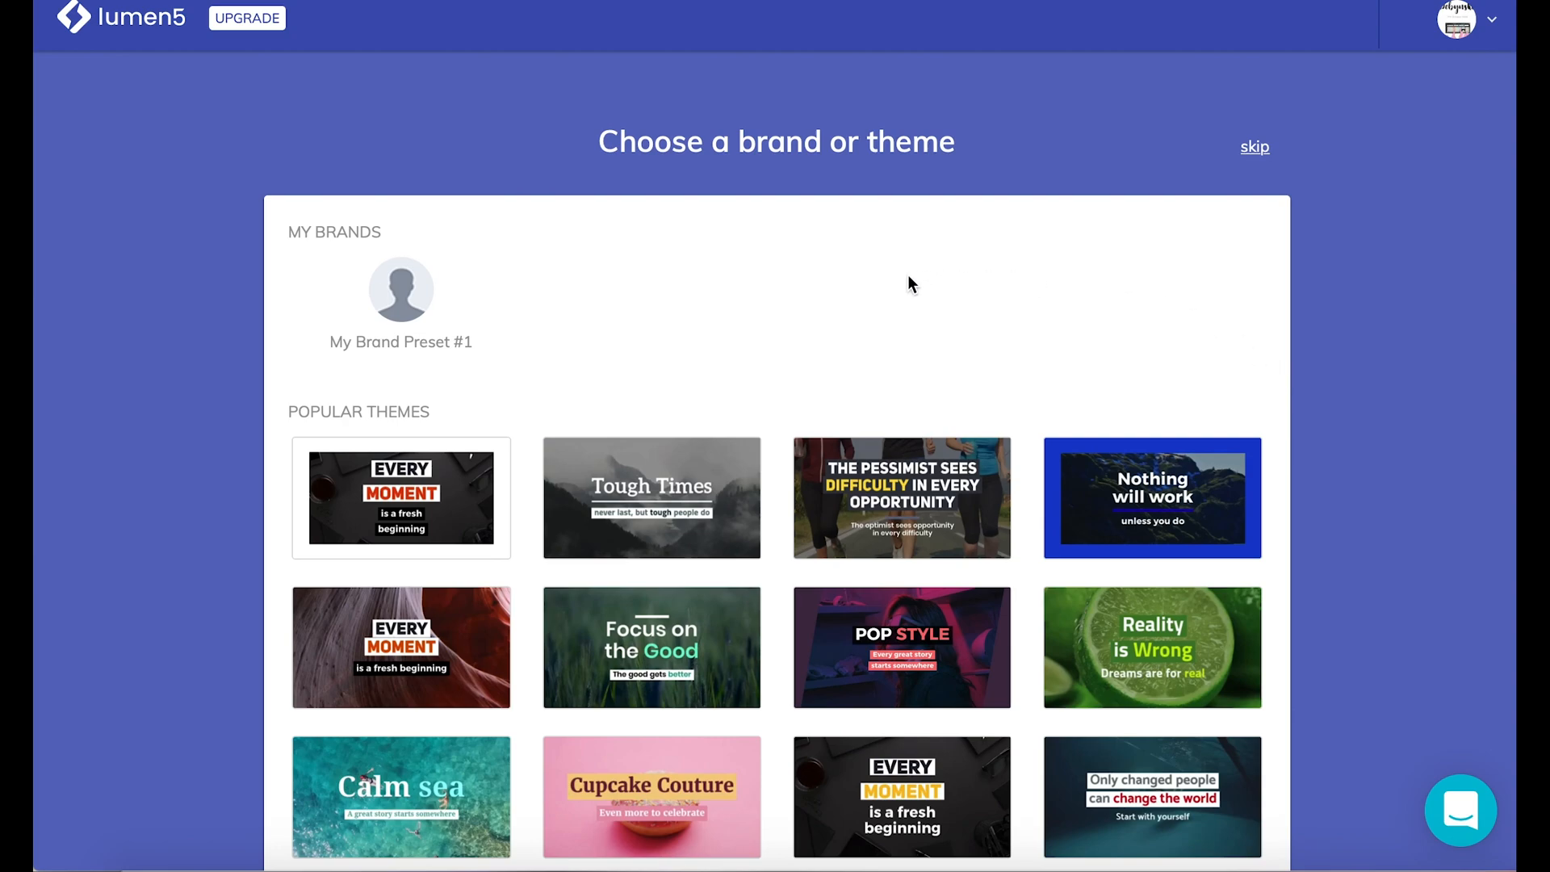
Step: Choose the Pop Style theme from the popular themes for the new video
{"action": "scroll", "coordinate": [910, 284], "scroll_direction": "down", "scroll_amount": 1}
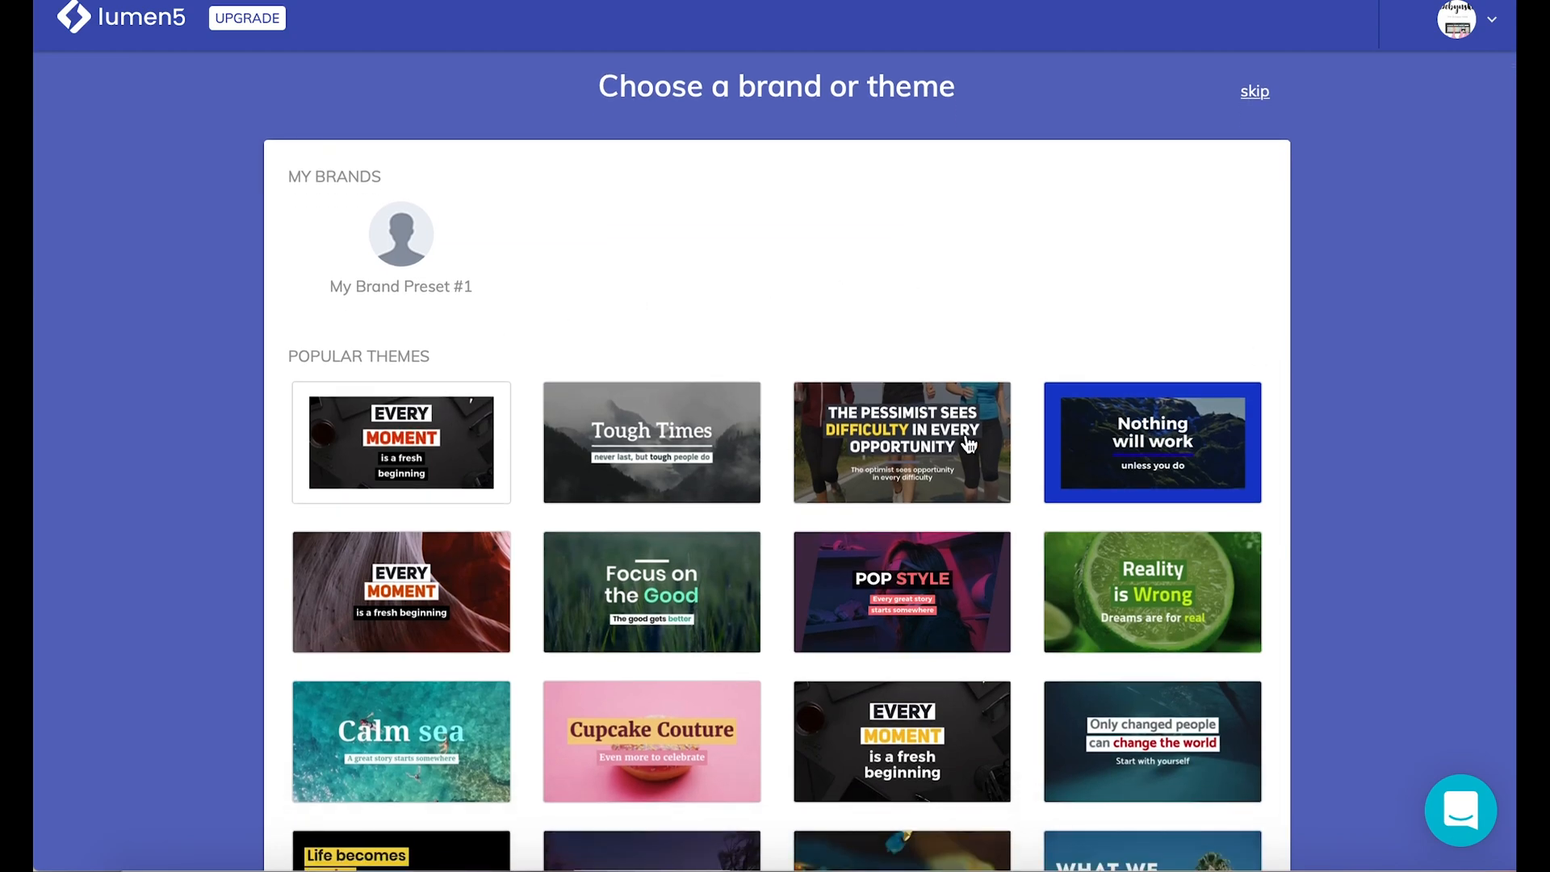
{"action": "scroll", "coordinate": [1155, 497], "scroll_direction": "down", "scroll_amount": 3}
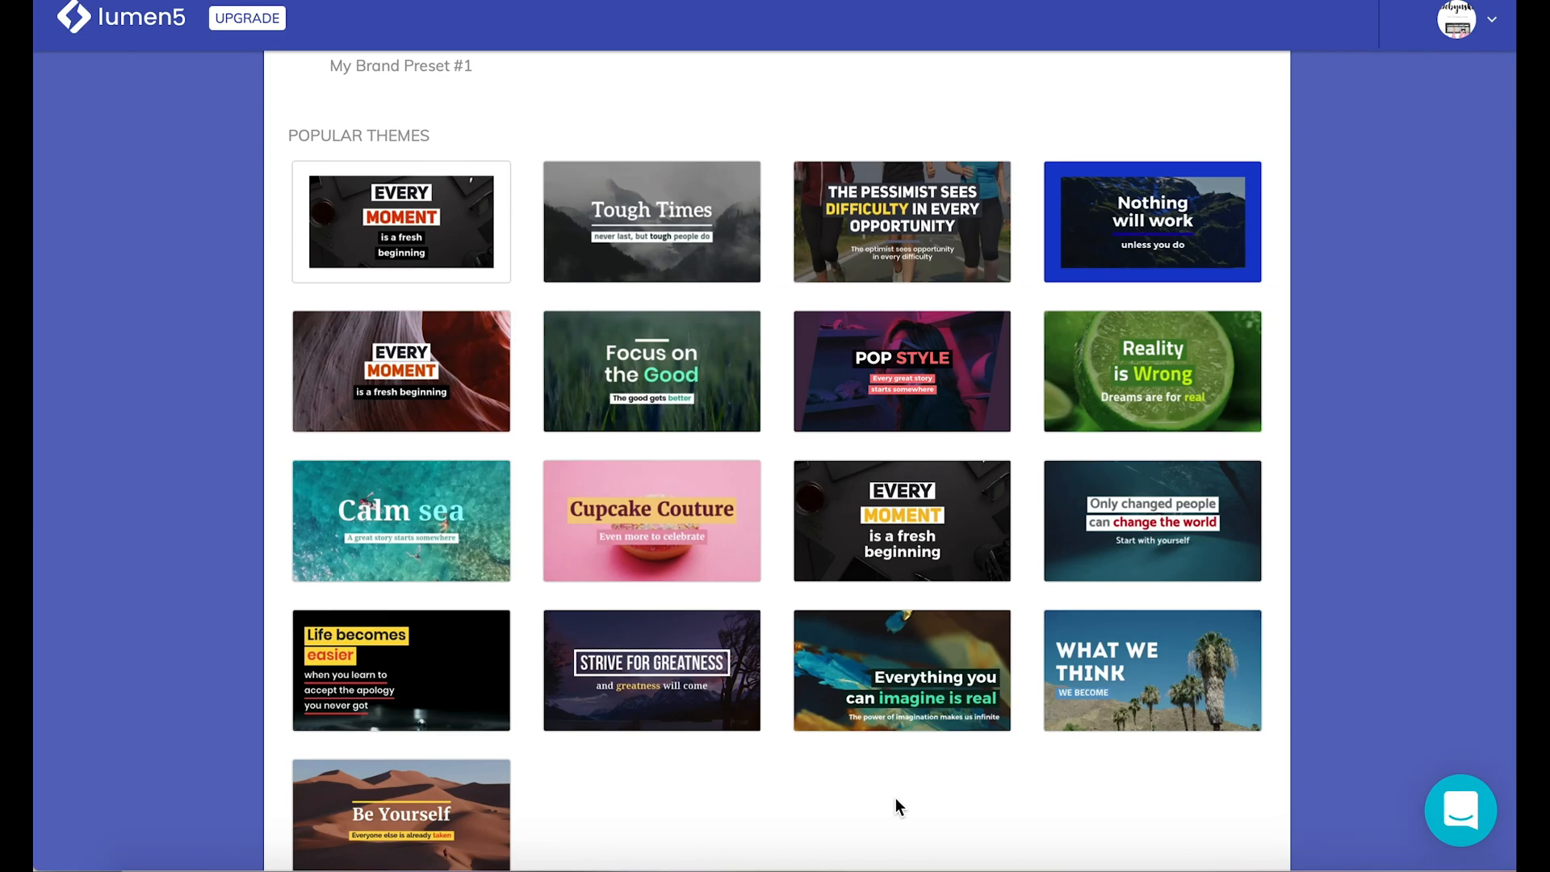
{"action": "scroll", "coordinate": [803, 796], "scroll_direction": "down", "scroll_amount": 1}
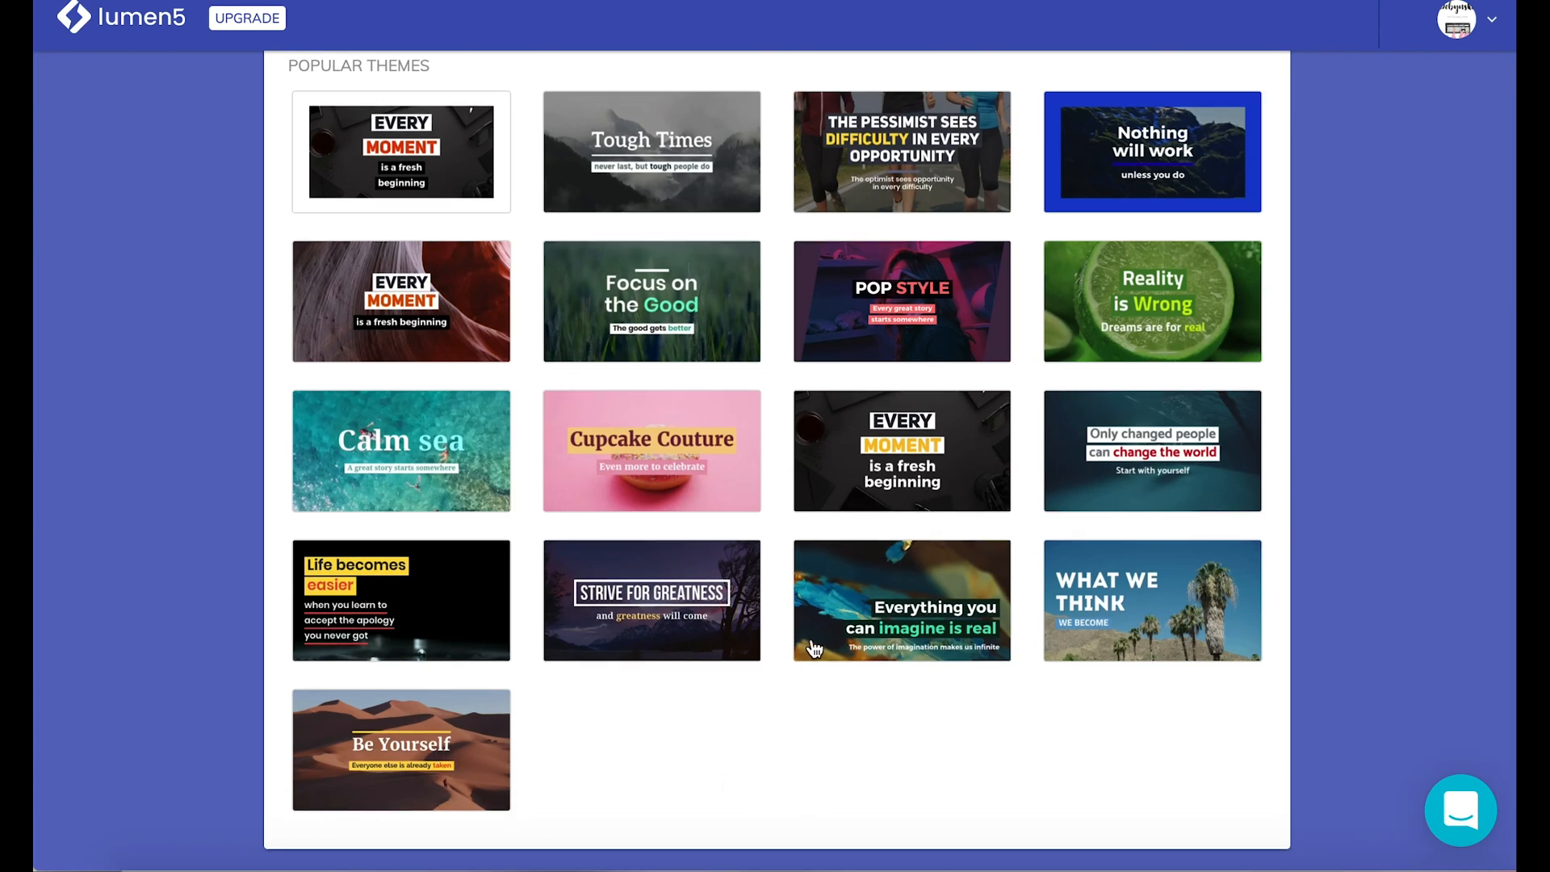
{"action": "scroll", "coordinate": [719, 513], "scroll_direction": "up", "scroll_amount": 2}
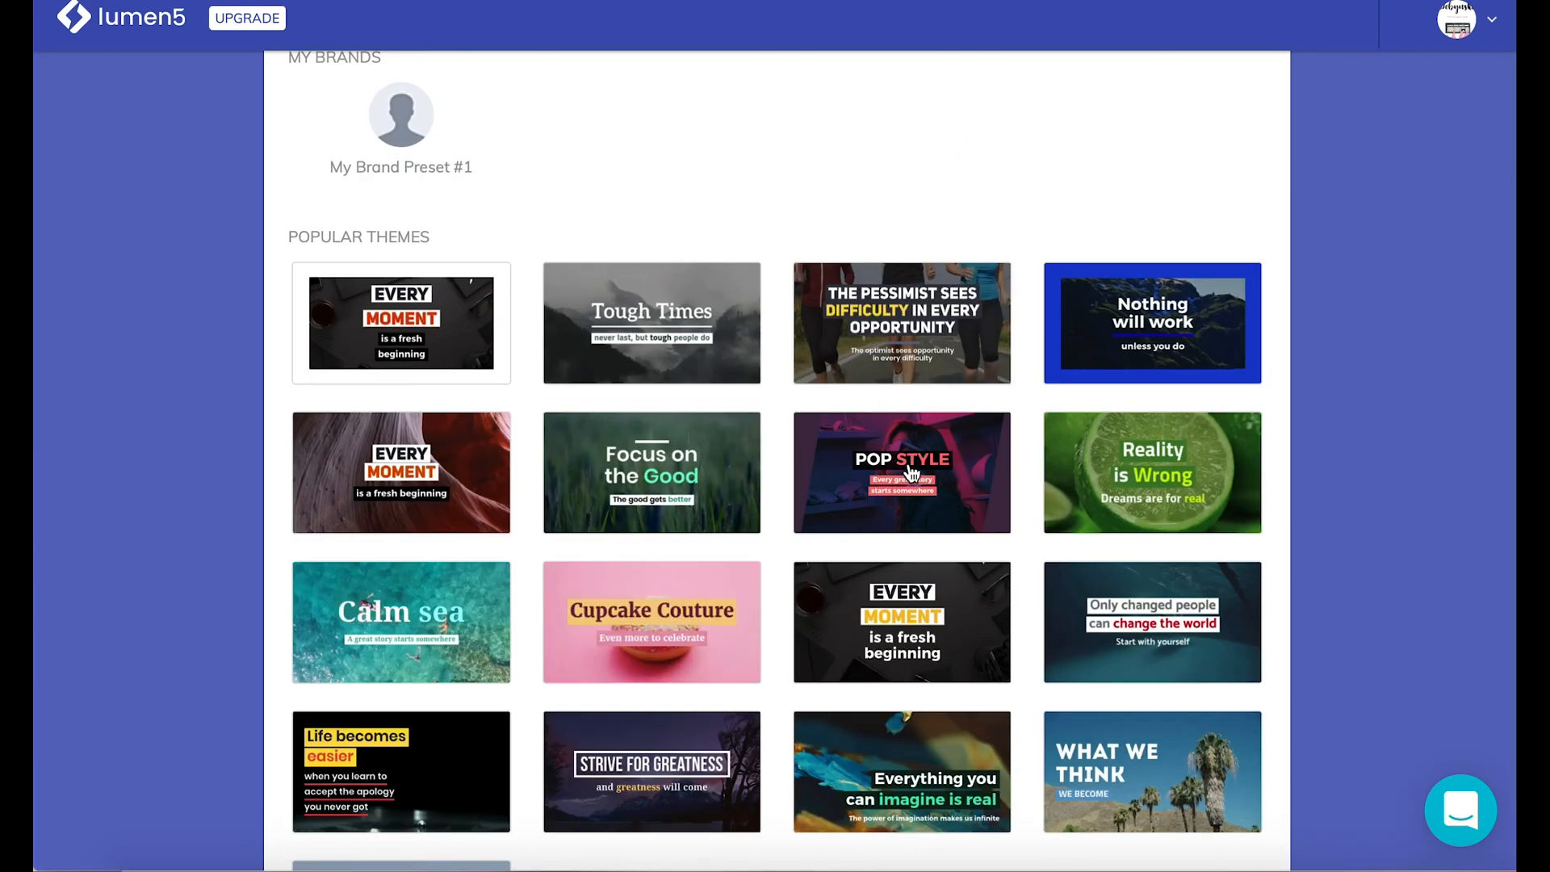
{"action": "left_click", "coordinate": [910, 472]}
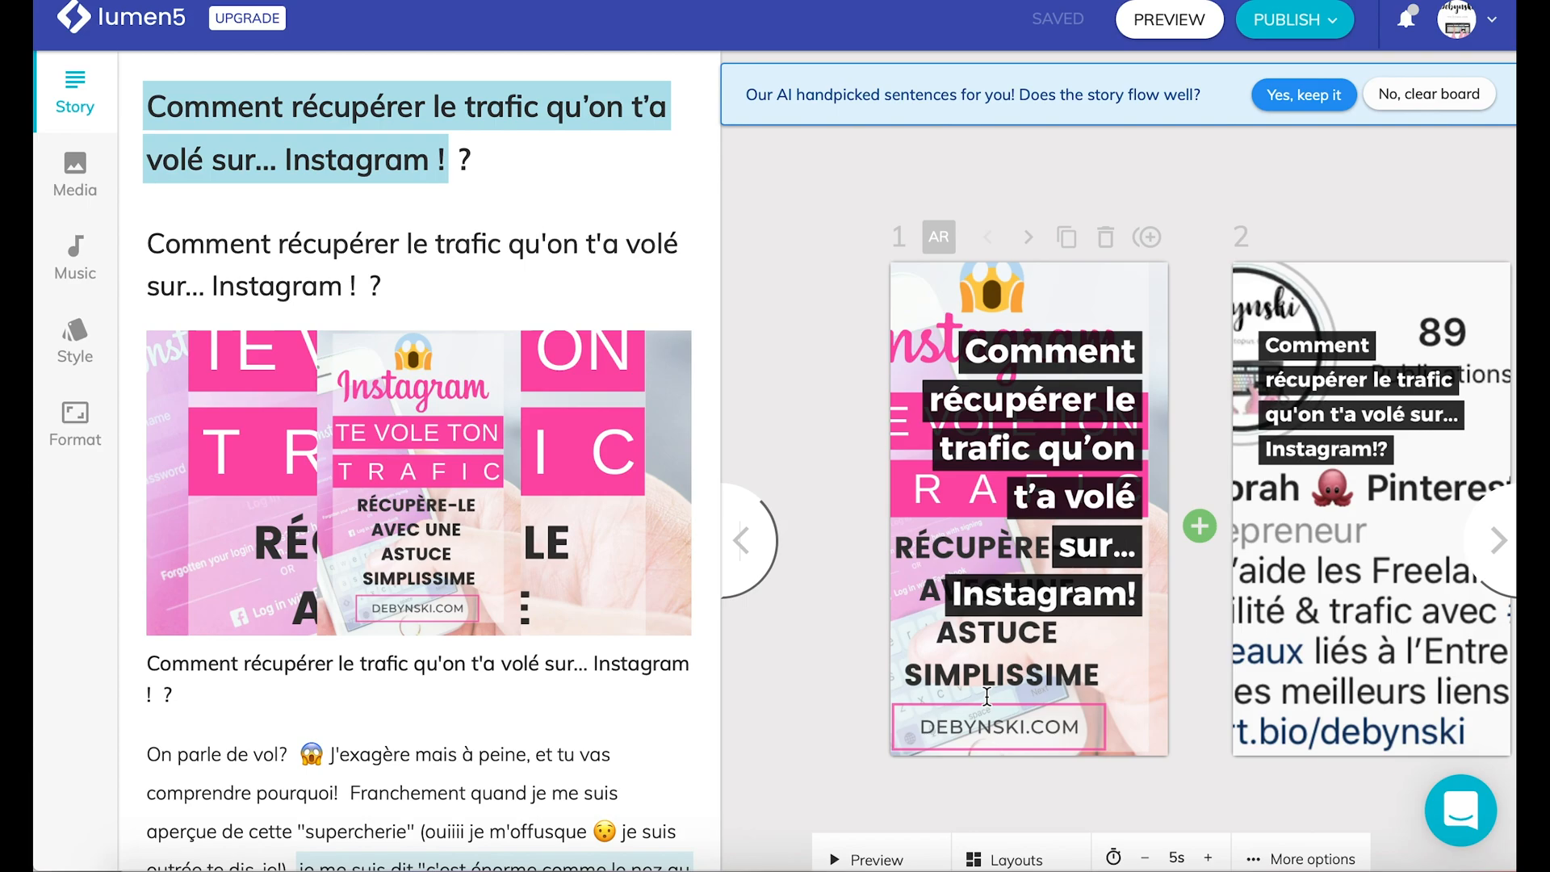
Step: Go through the generated slides and delete slide 8, "À la lumière des statistiques"
{"action": "left_click", "coordinate": [1501, 556]}
{"action": "left_click", "coordinate": [1501, 556]}
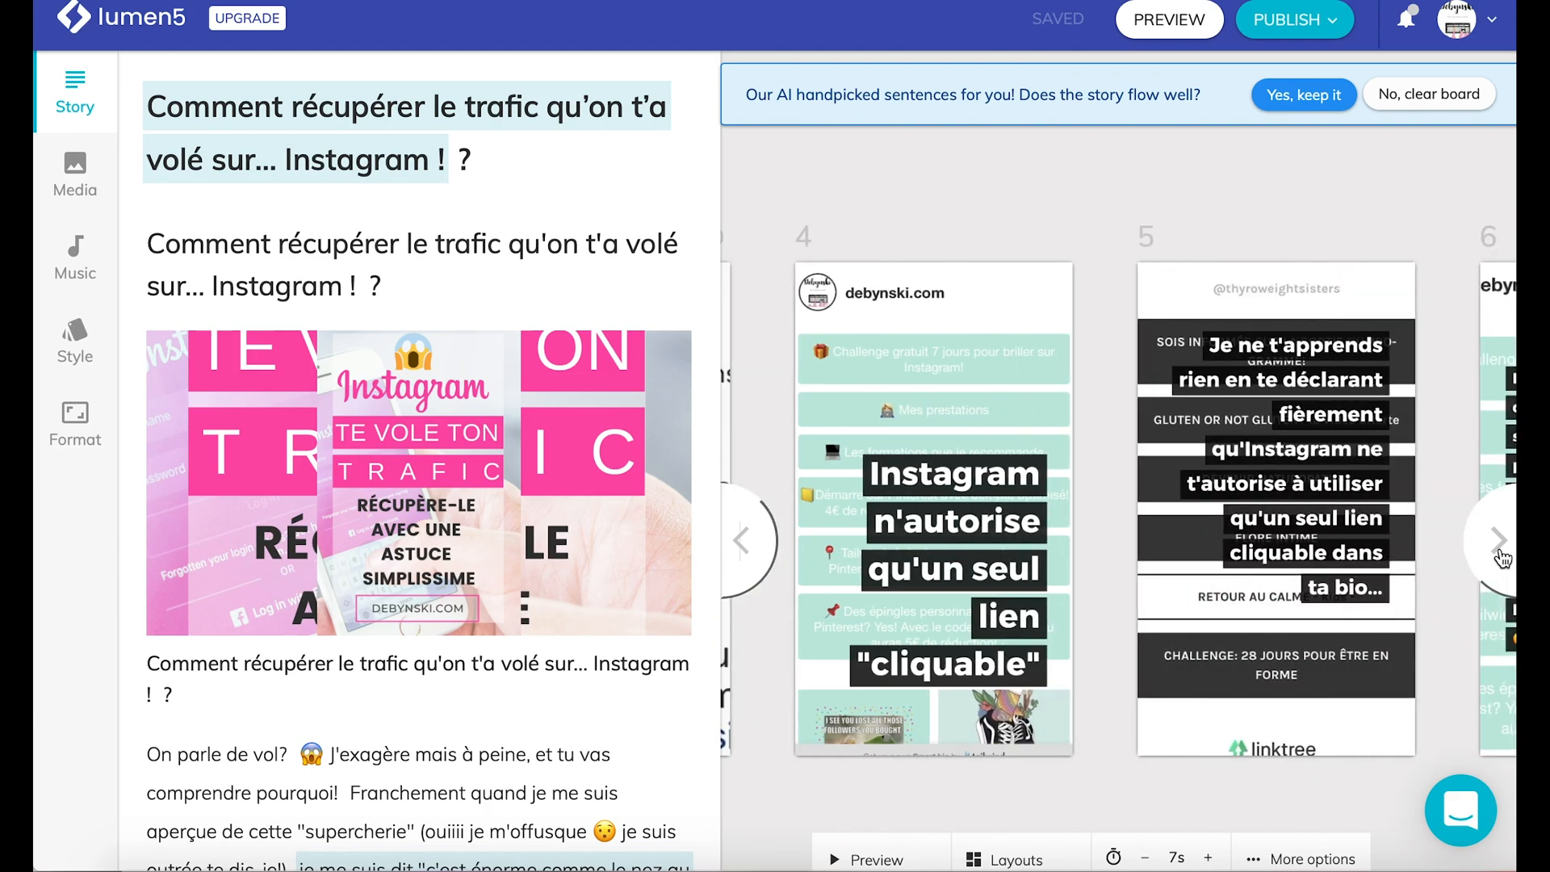
{"action": "left_click", "coordinate": [1502, 556]}
{"action": "left_click", "coordinate": [1501, 555]}
{"action": "left_click", "coordinate": [1502, 555]}
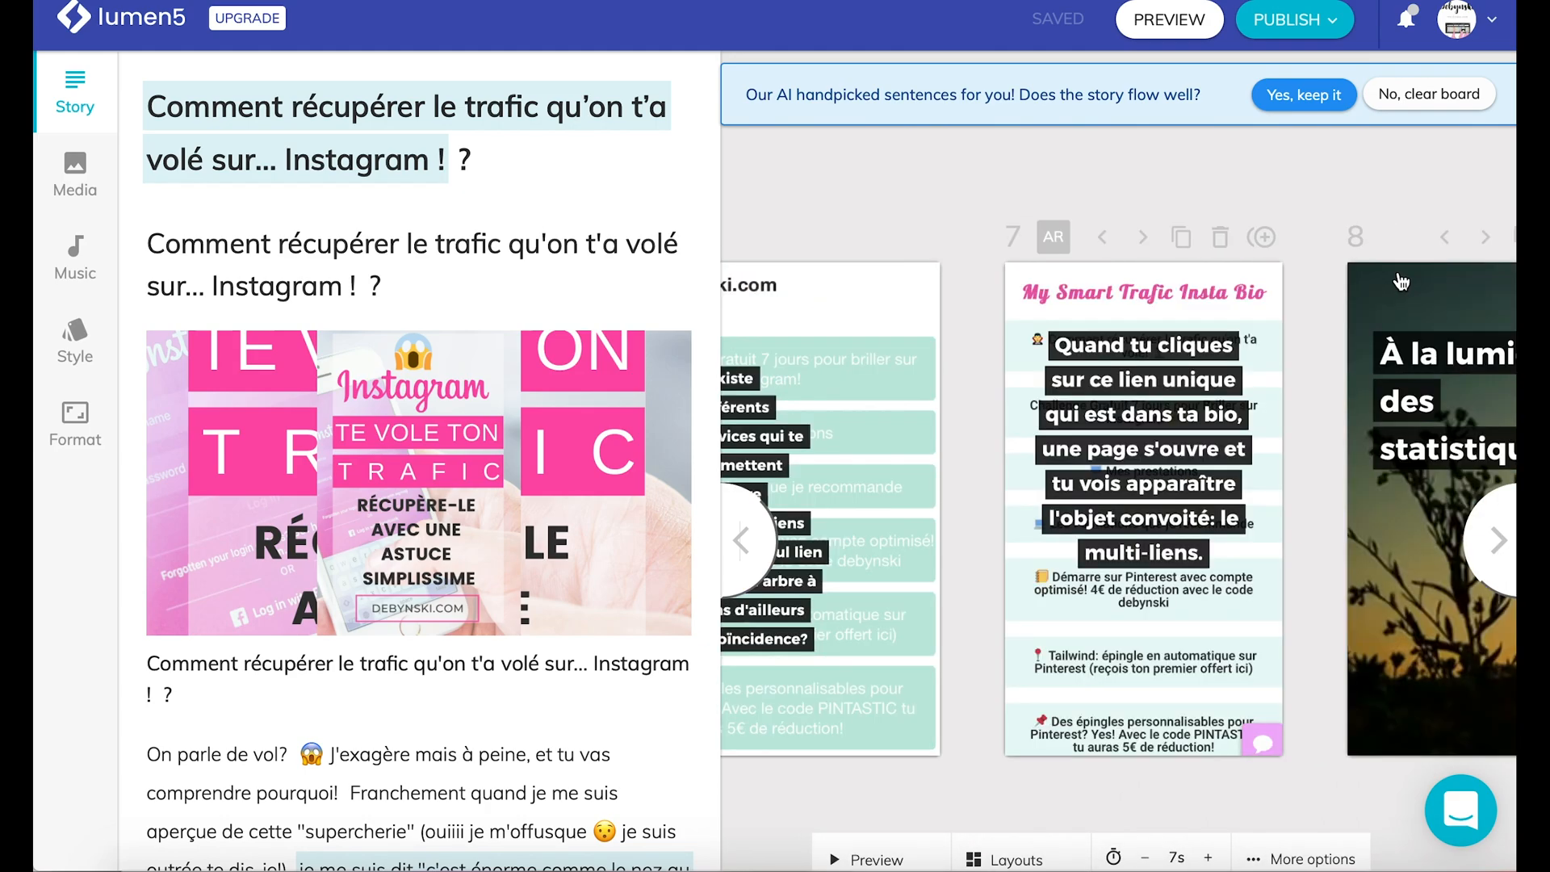
{"action": "scroll", "coordinate": [1399, 273], "scroll_direction": "right", "scroll_amount": 5}
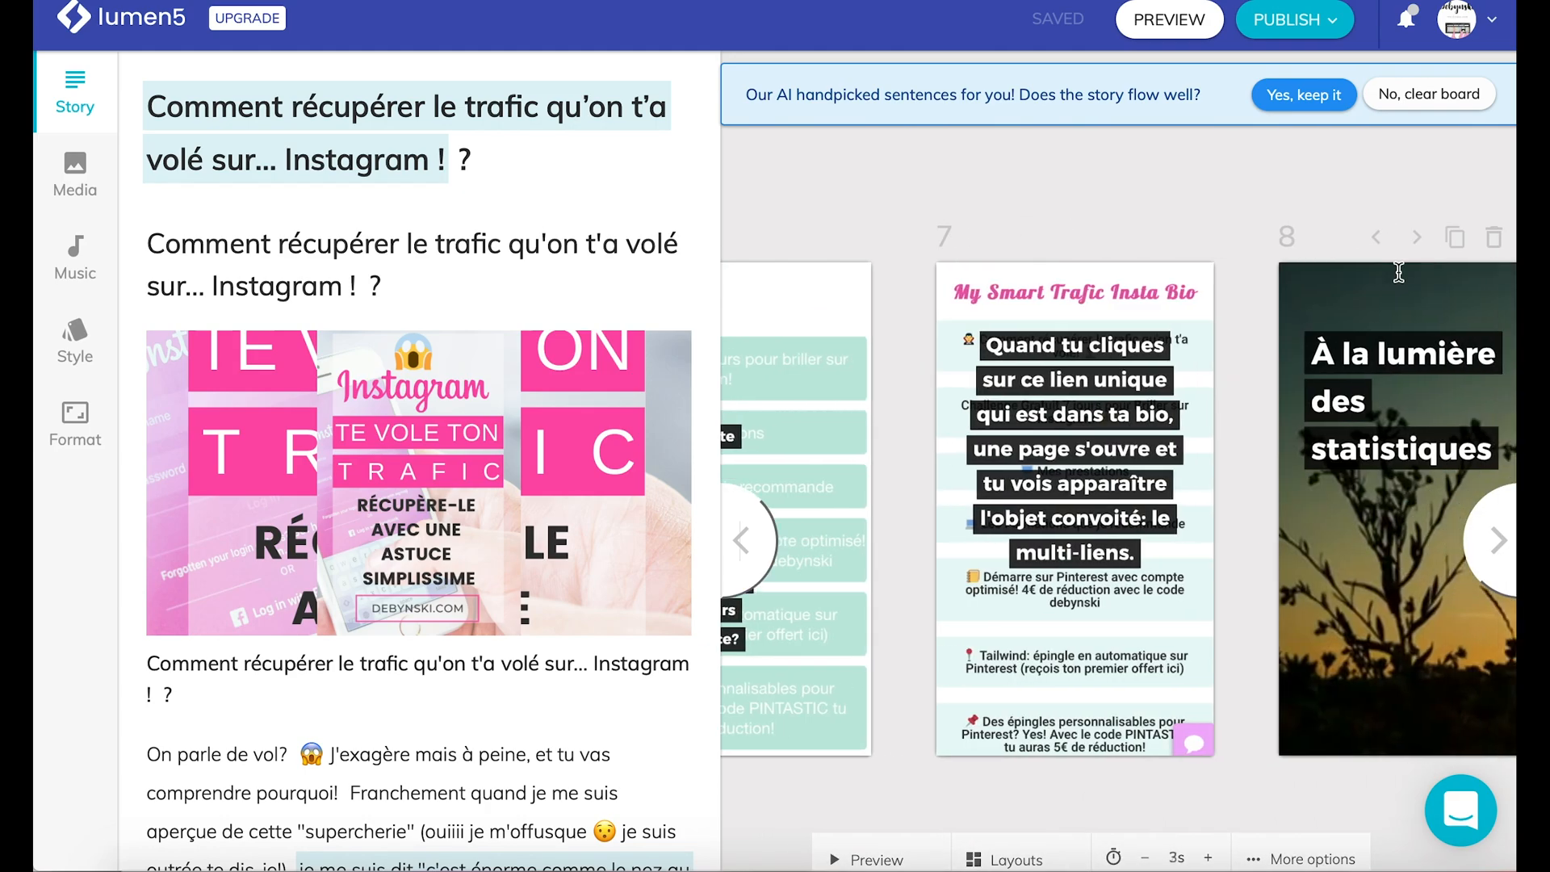
{"action": "left_click", "coordinate": [1083, 288]}
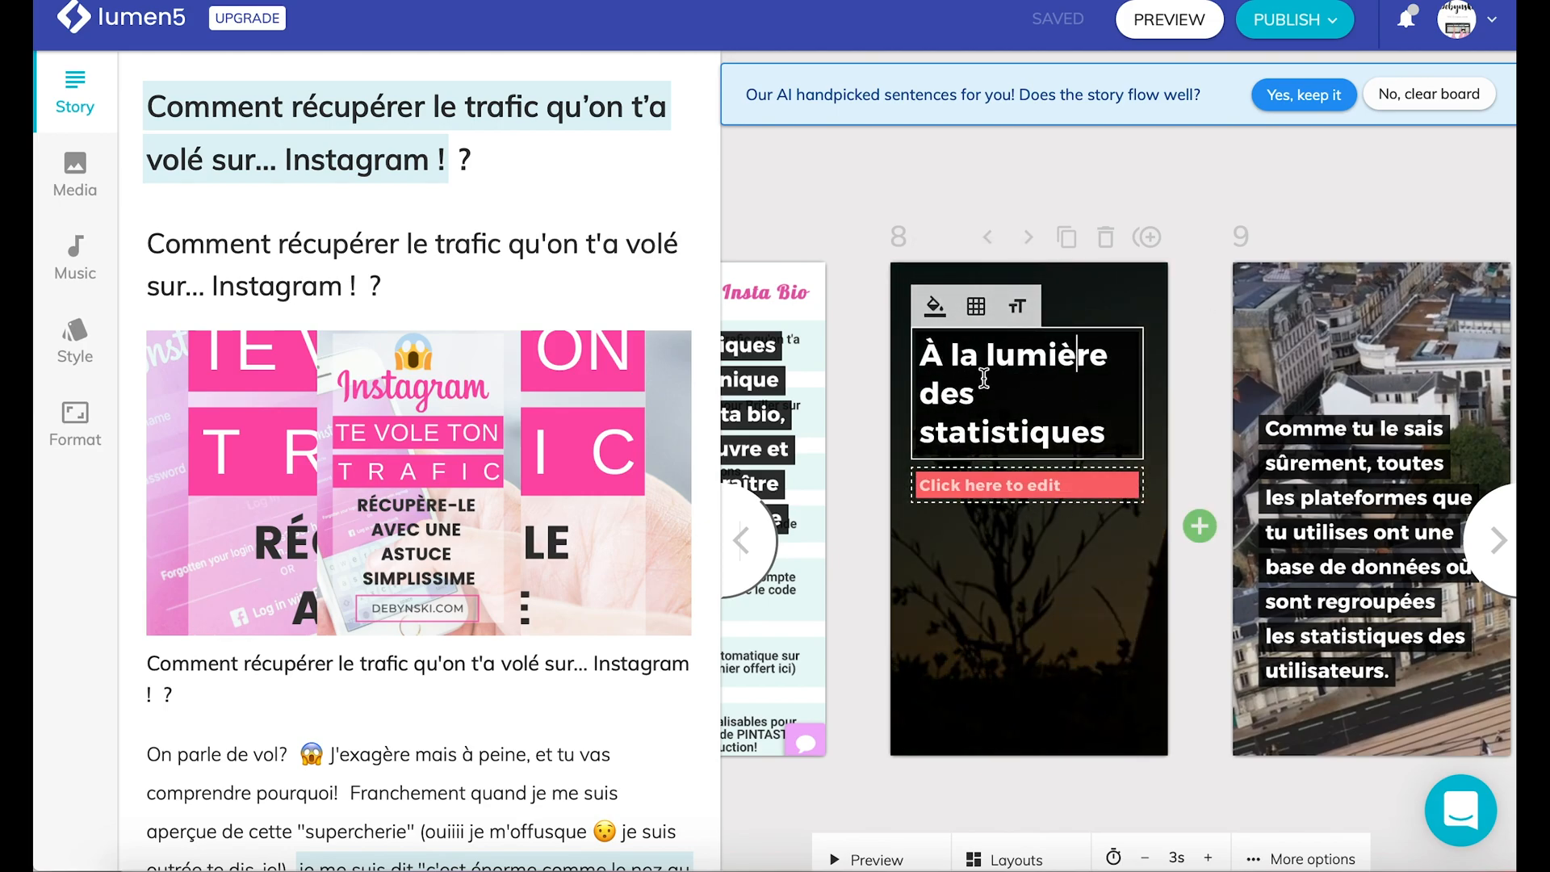
{"action": "left_click", "coordinate": [1106, 238]}
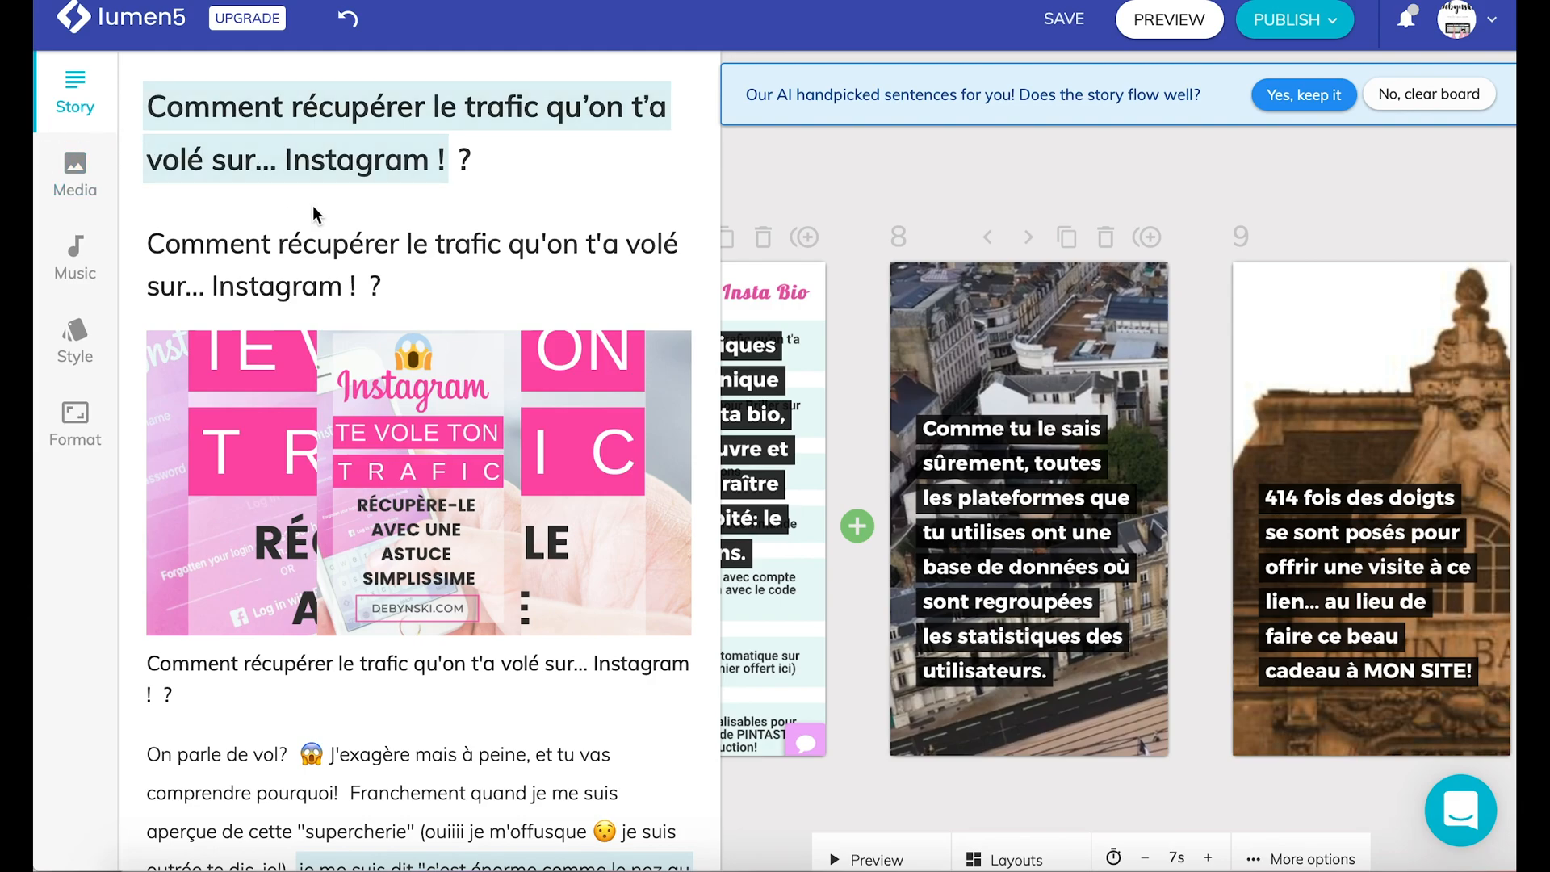
Step: Add the article's subheading "Comment récupérer le trafic qu'on t'a volé sur... Instagram !" as a new last slide and review the following story text
{"action": "scroll", "coordinate": [315, 214], "scroll_direction": "down", "scroll_amount": 1}
{"action": "left_click", "coordinate": [297, 173]}
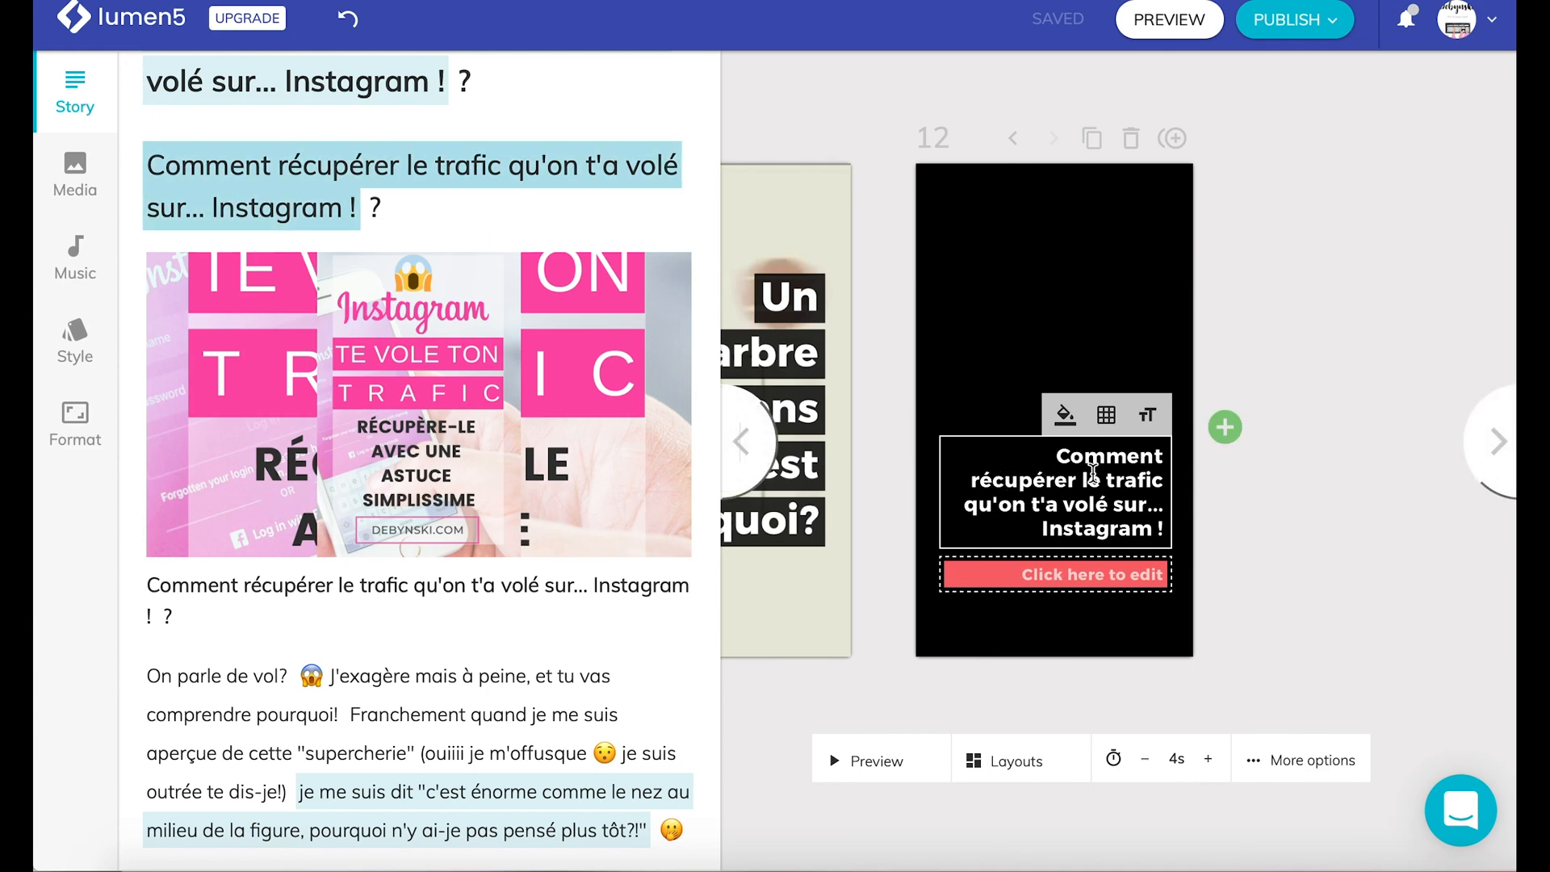
{"action": "scroll", "coordinate": [549, 381], "scroll_direction": "down", "scroll_amount": 5}
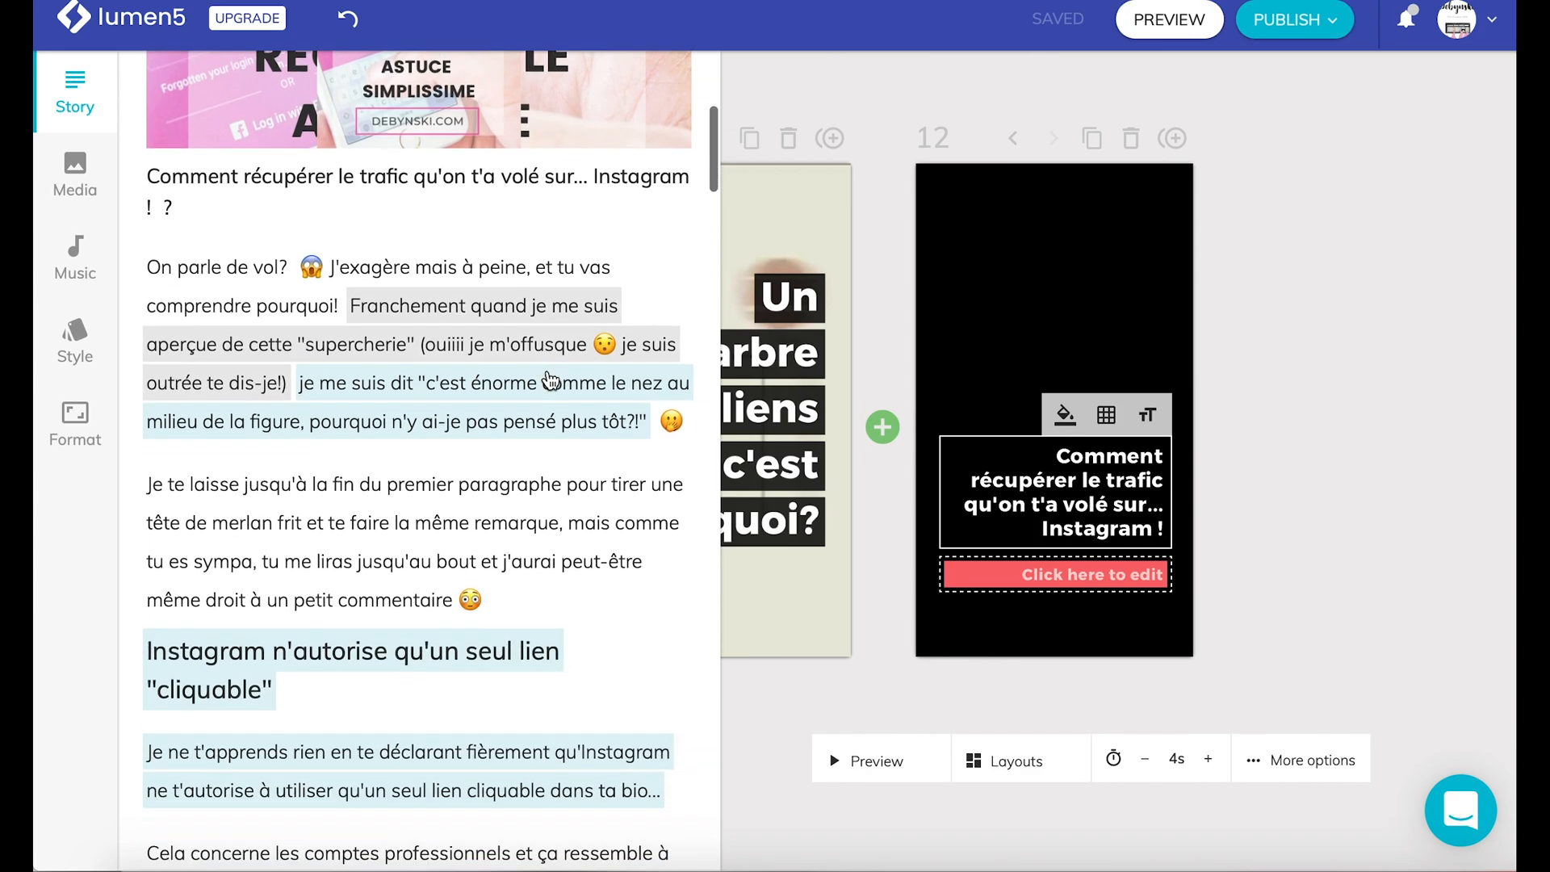
{"action": "scroll", "coordinate": [549, 381], "scroll_direction": "down", "scroll_amount": 3}
{"action": "scroll", "coordinate": [549, 375], "scroll_direction": "down", "scroll_amount": 4}
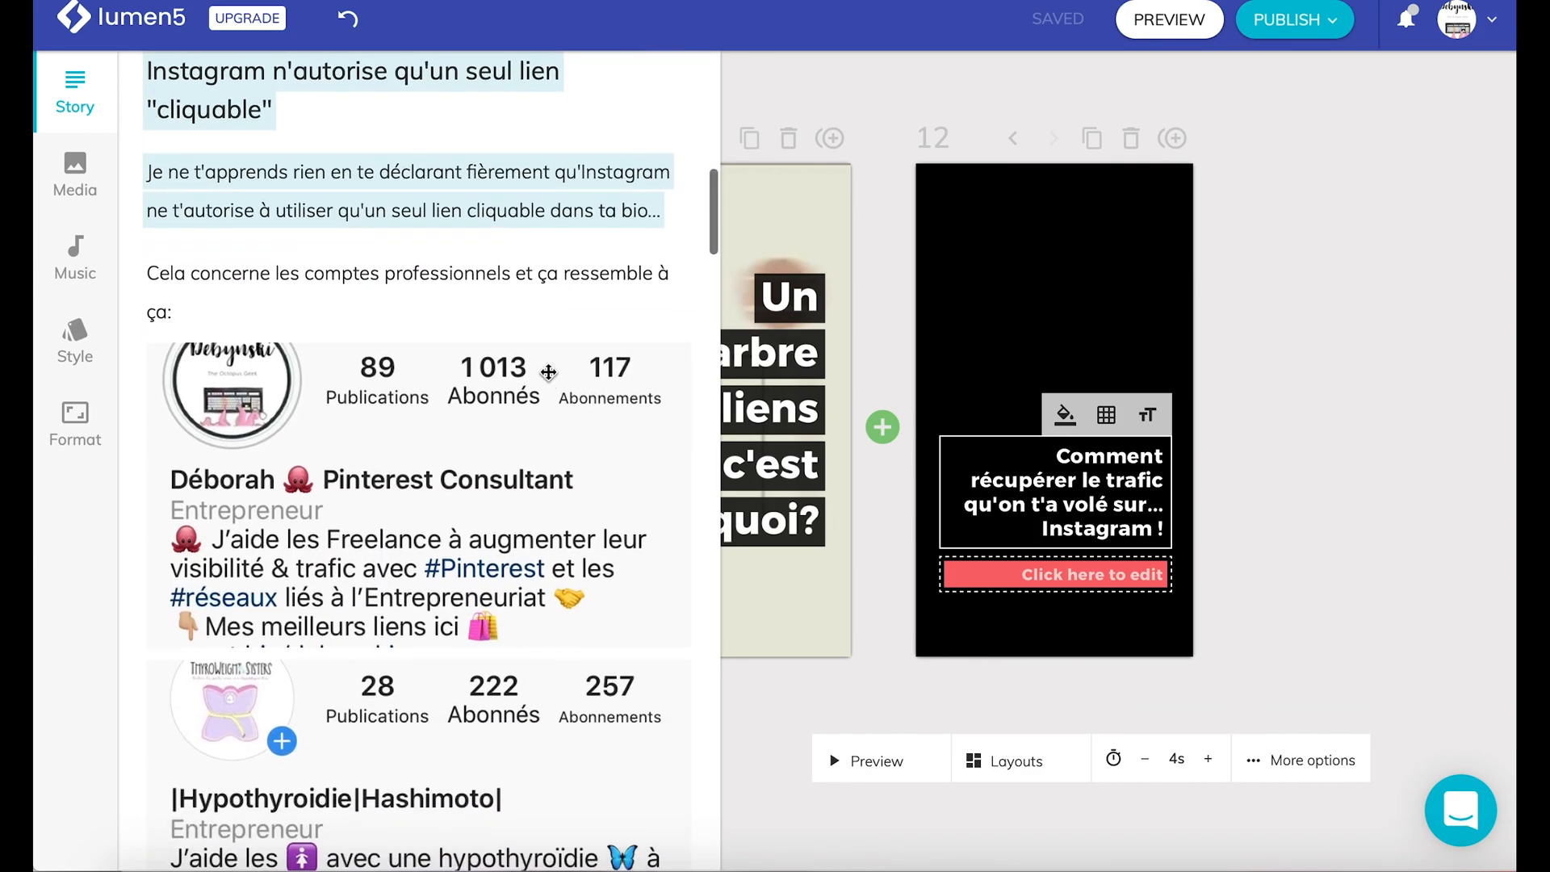
{"action": "scroll", "coordinate": [548, 372], "scroll_direction": "down", "scroll_amount": 3}
Step: Search the media library for "bureau" and look through the photos and videos
{"action": "left_click", "coordinate": [70, 179]}
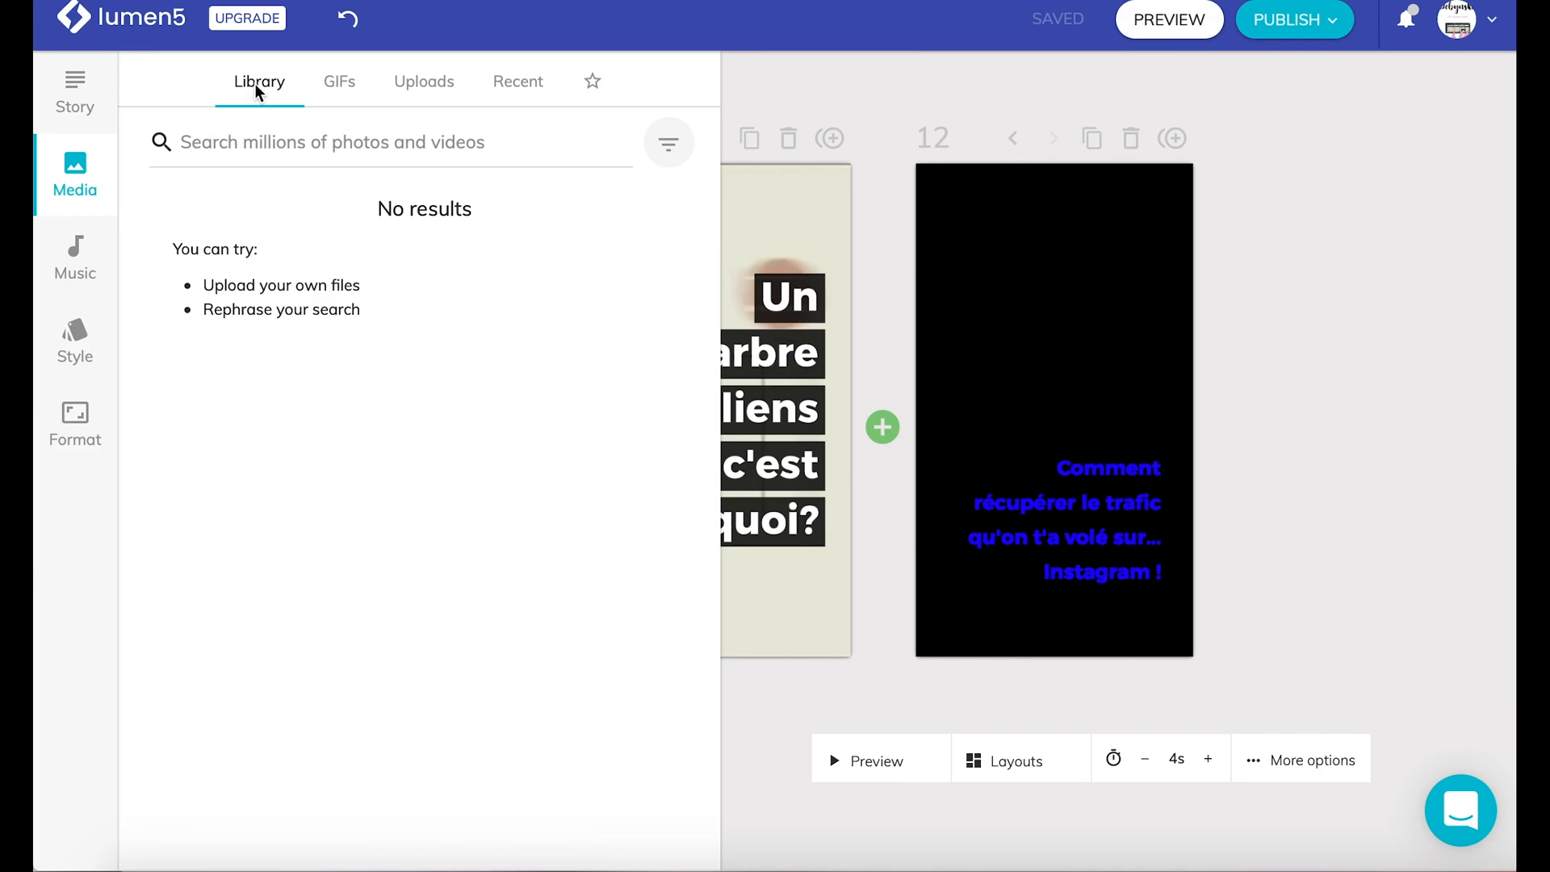
{"action": "left_click", "coordinate": [254, 157]}
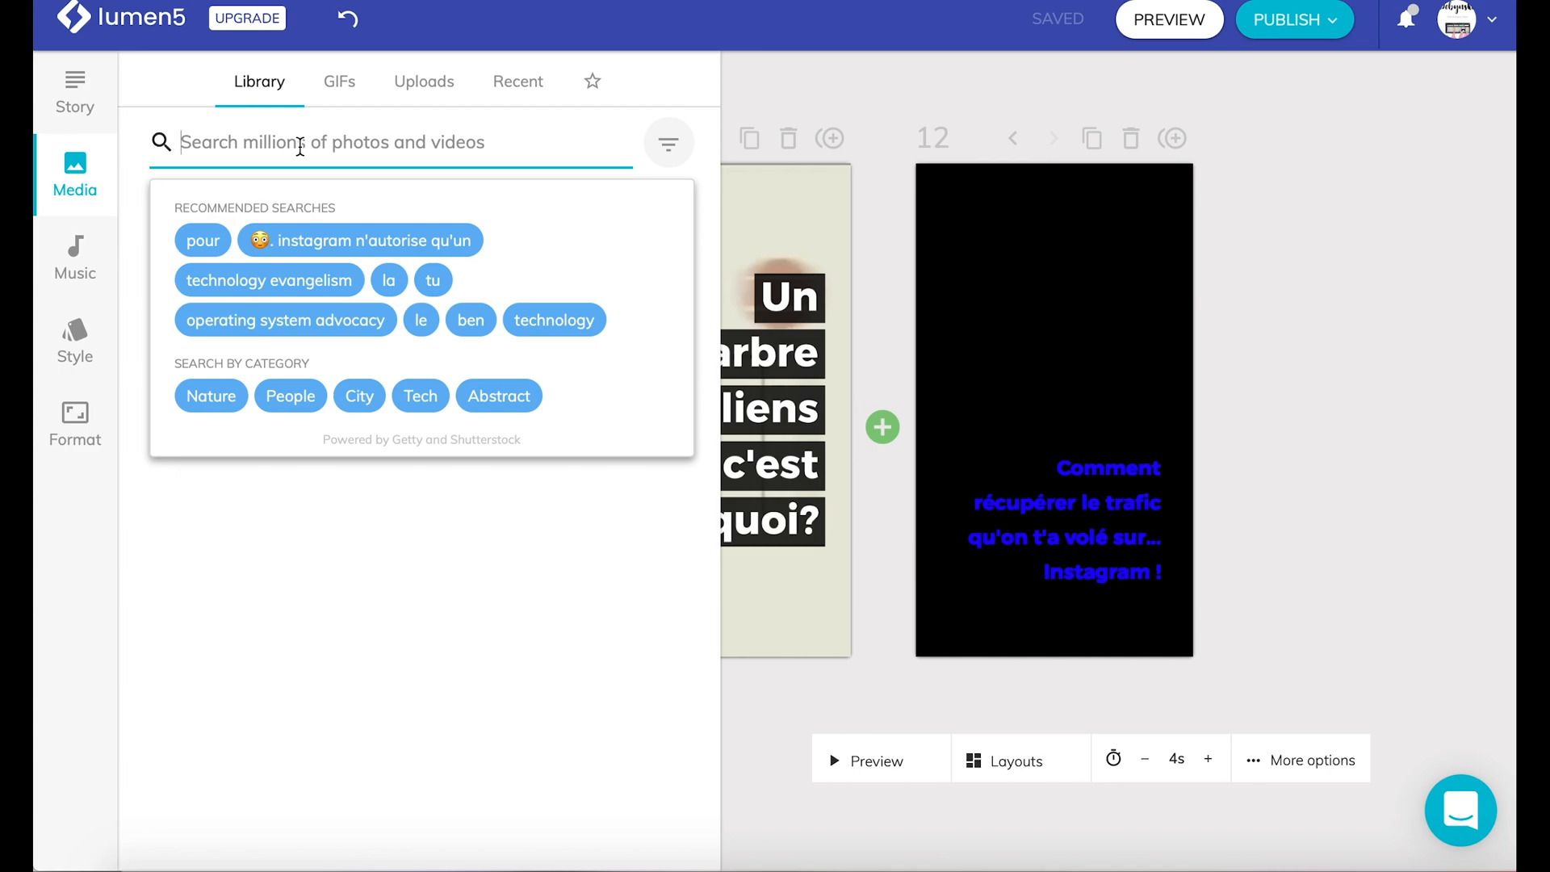
{"action": "type", "text": "bureau"}
{"action": "key", "text": "Return"}
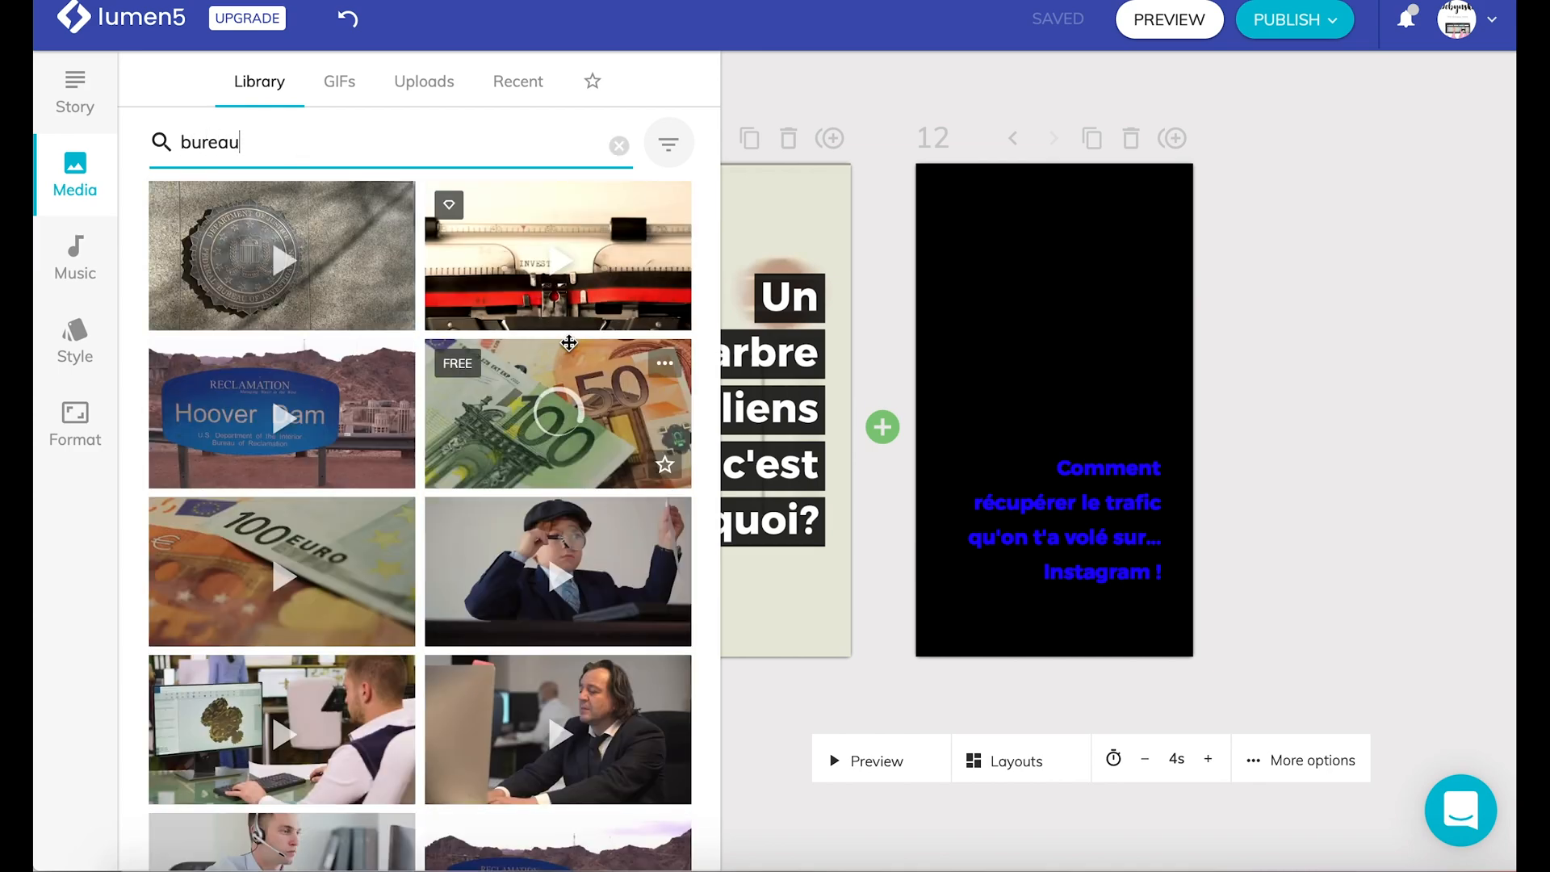
{"action": "scroll", "coordinate": [527, 536], "scroll_direction": "down", "scroll_amount": 2}
{"action": "scroll", "coordinate": [527, 536], "scroll_direction": "down", "scroll_amount": 4}
{"action": "scroll", "coordinate": [565, 565], "scroll_direction": "up", "scroll_amount": 6}
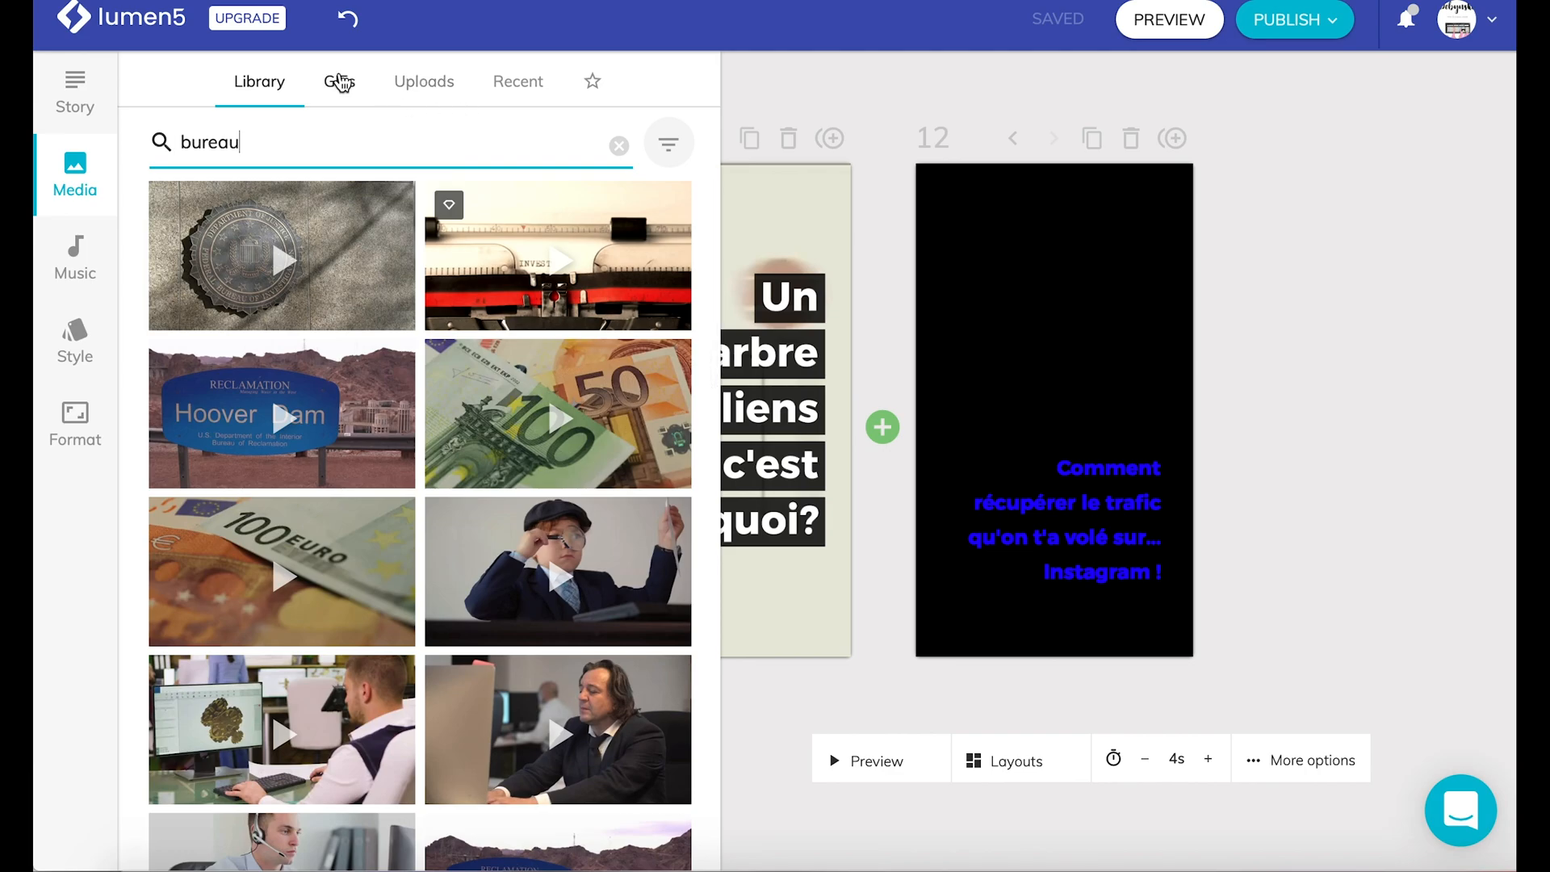
Step: Look through the available GIFs, uploaded media and recently used media
{"action": "left_click", "coordinate": [340, 79]}
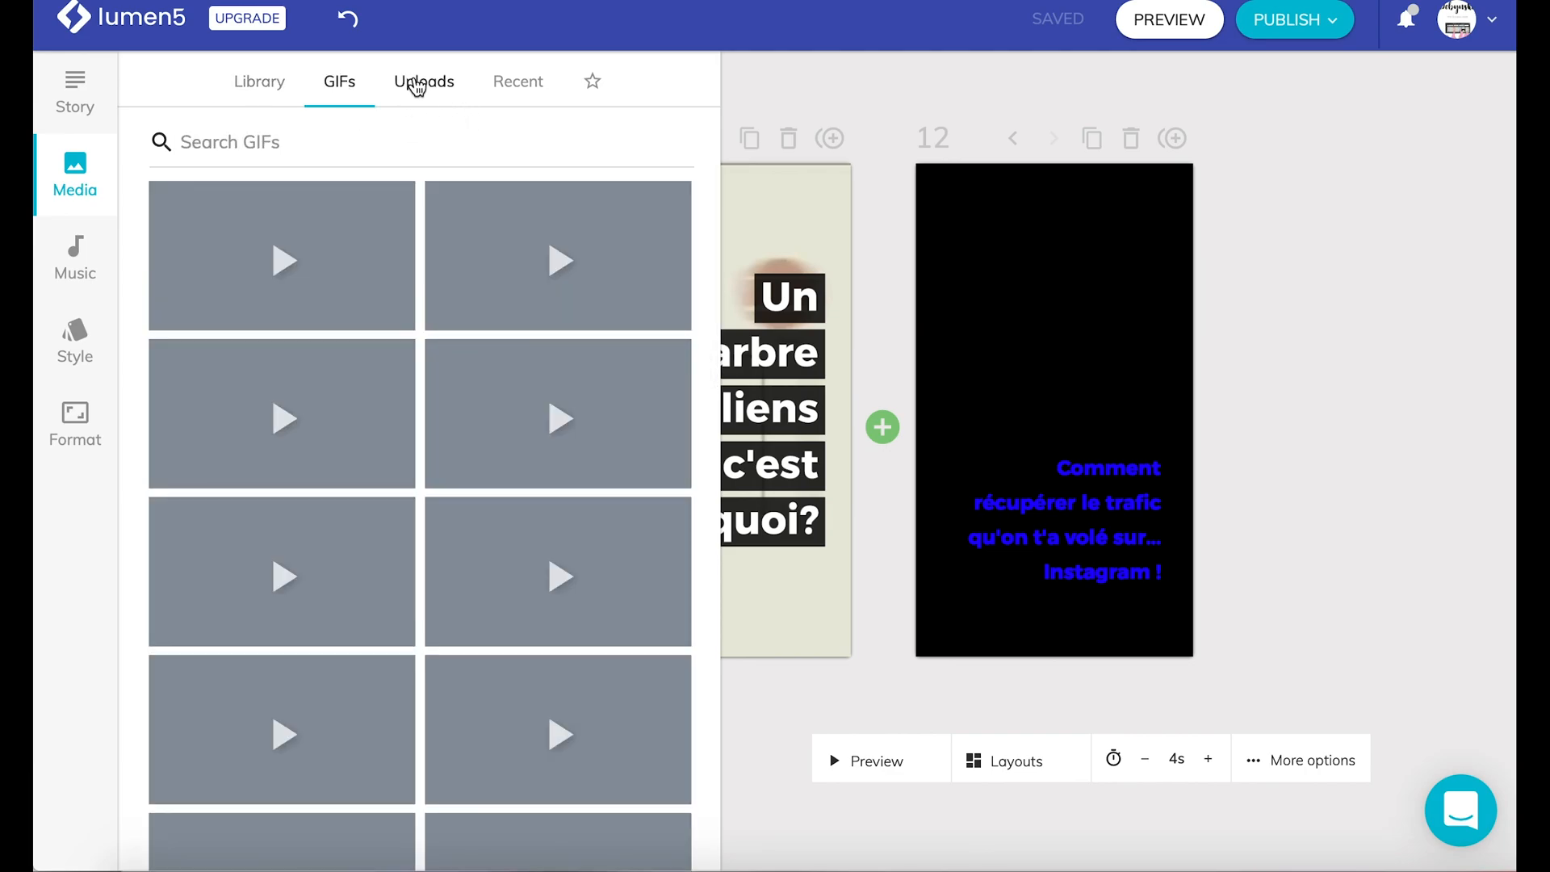
{"action": "left_click", "coordinate": [417, 84]}
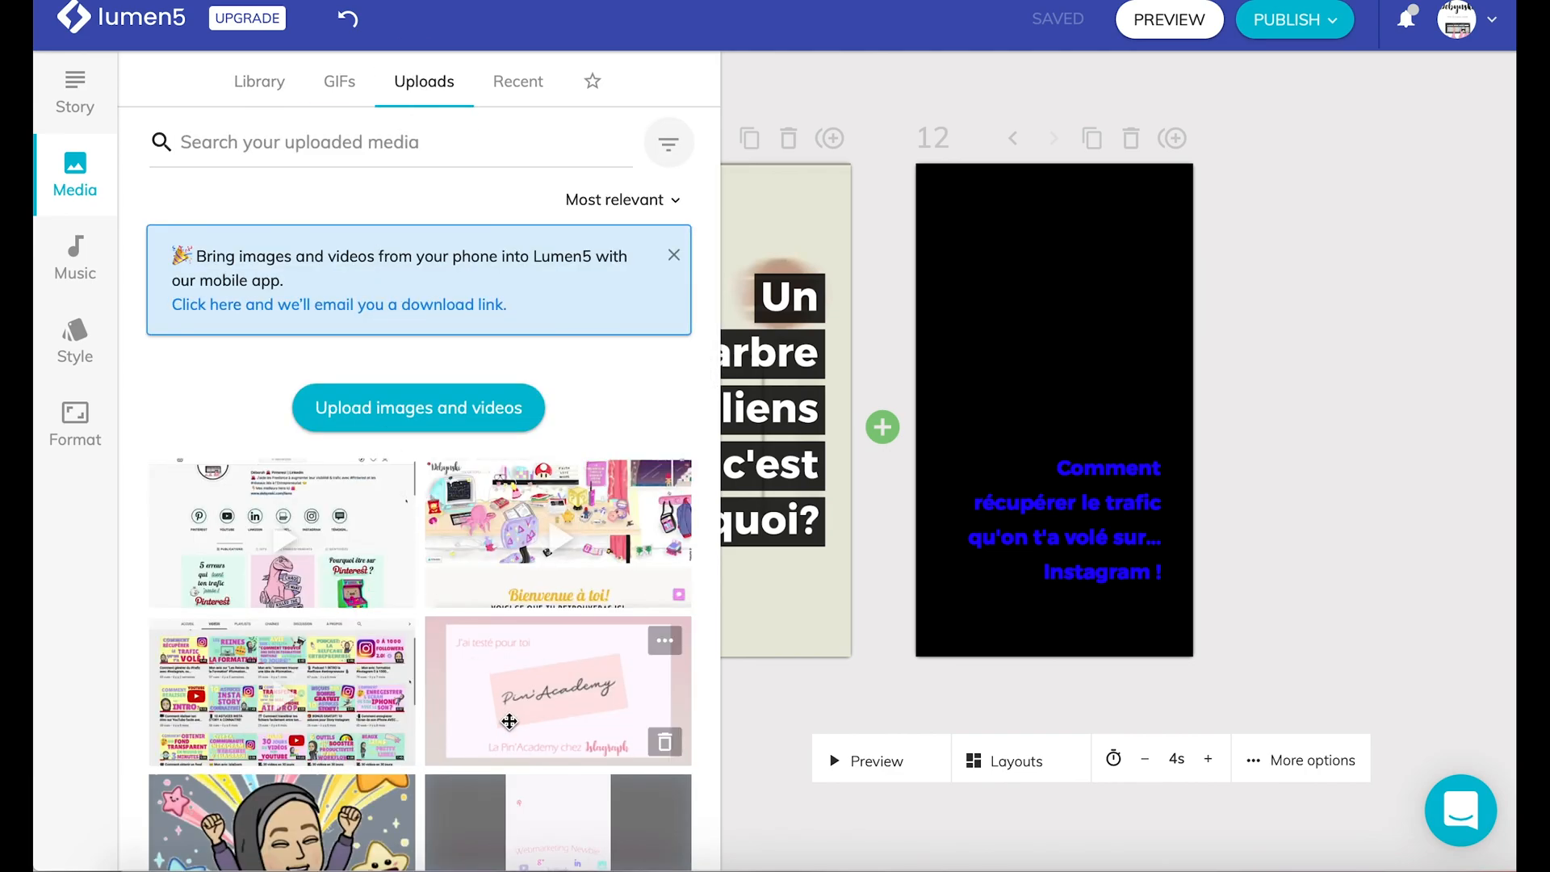
{"action": "left_click", "coordinate": [517, 84]}
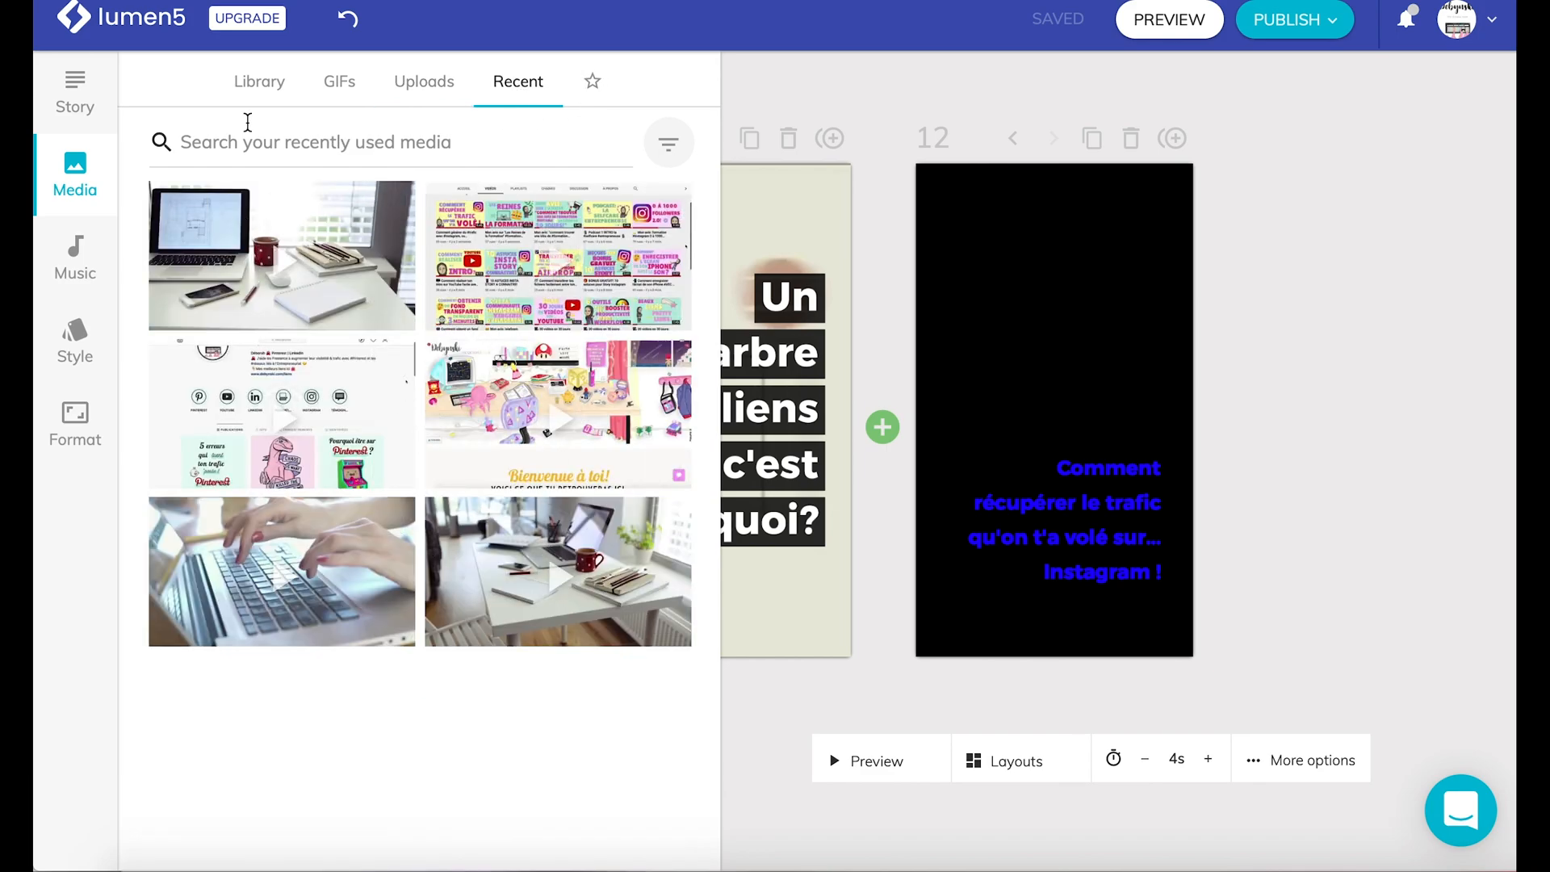
{"action": "left_click", "coordinate": [269, 85]}
Step: Review the video's music tracks, its brand and appearance settings, and its format options
{"action": "left_click", "coordinate": [71, 283]}
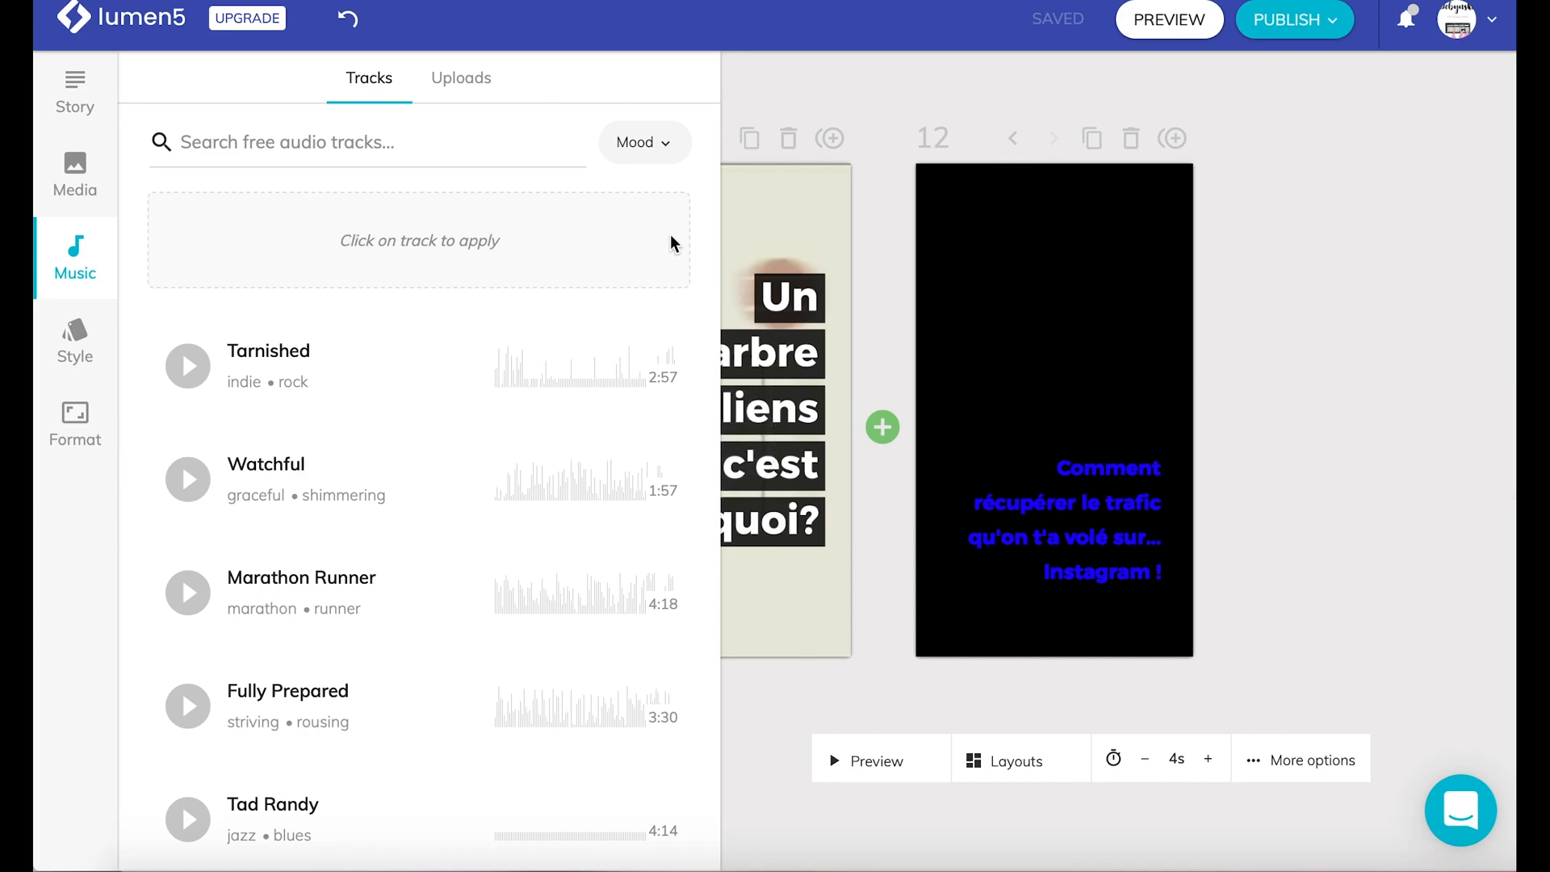
{"action": "left_click", "coordinate": [65, 359]}
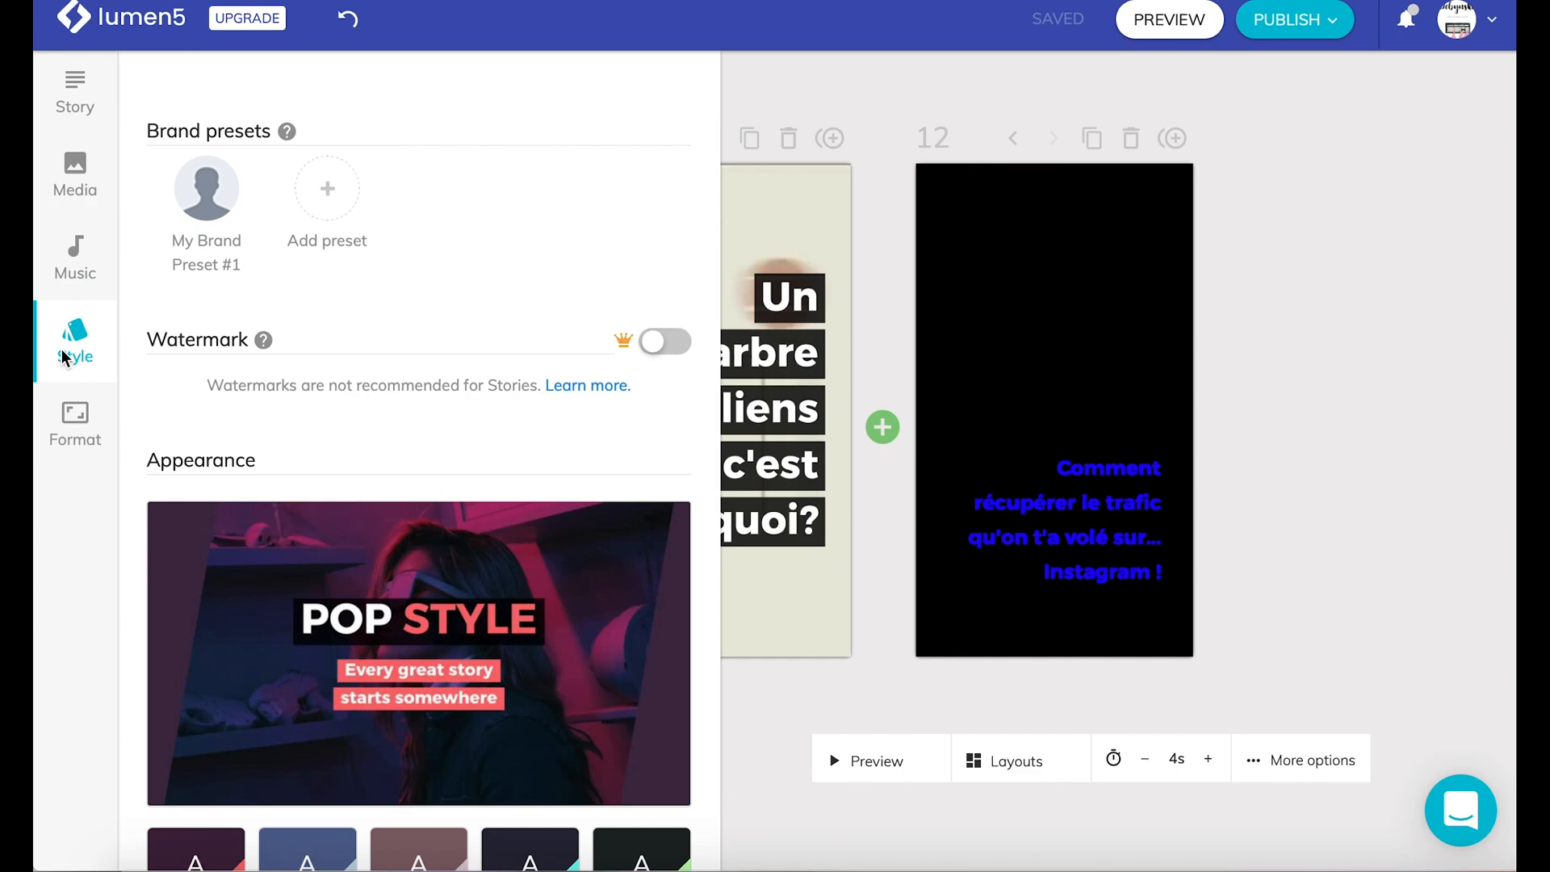
{"action": "scroll", "coordinate": [419, 303], "scroll_direction": "down", "scroll_amount": 2}
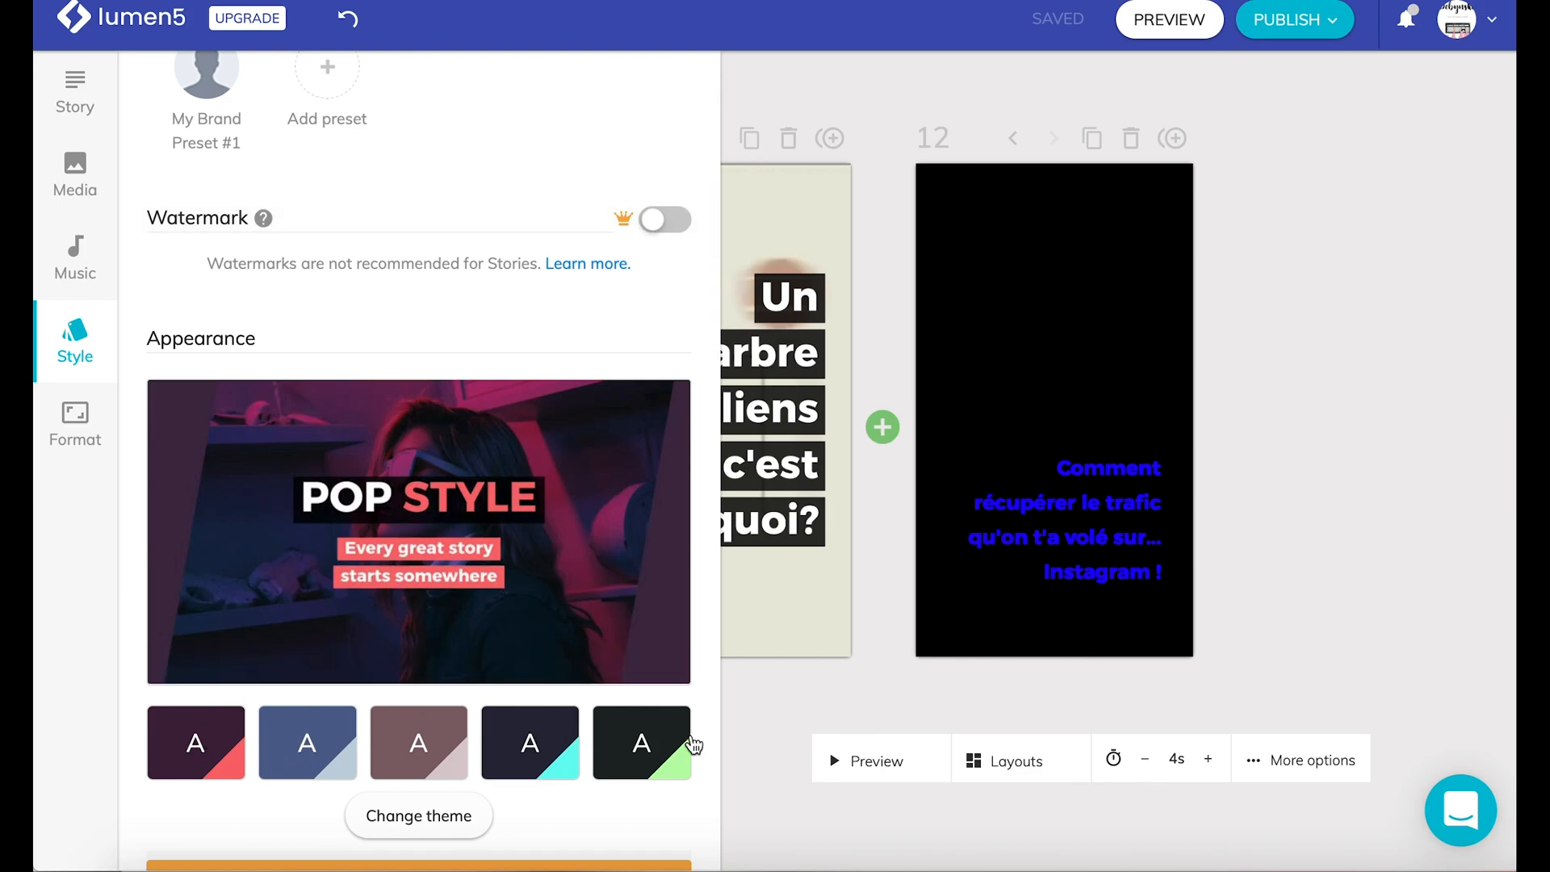
{"action": "left_click", "coordinate": [76, 418]}
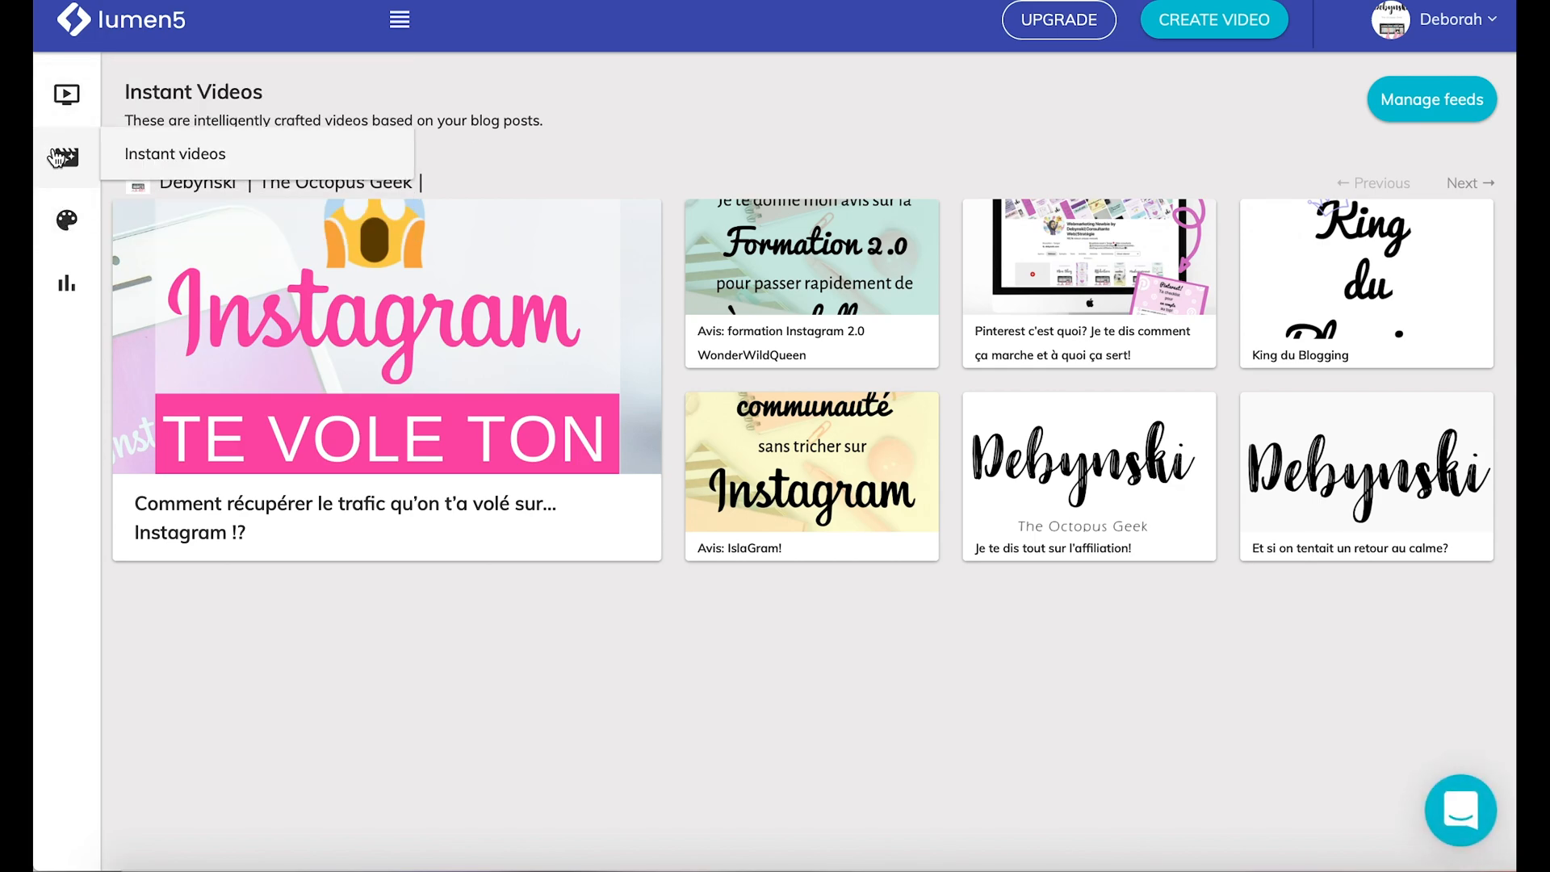
Step: View the account's brand presets and analytics overview, and return to the list of own videos
{"action": "left_click", "coordinate": [68, 218]}
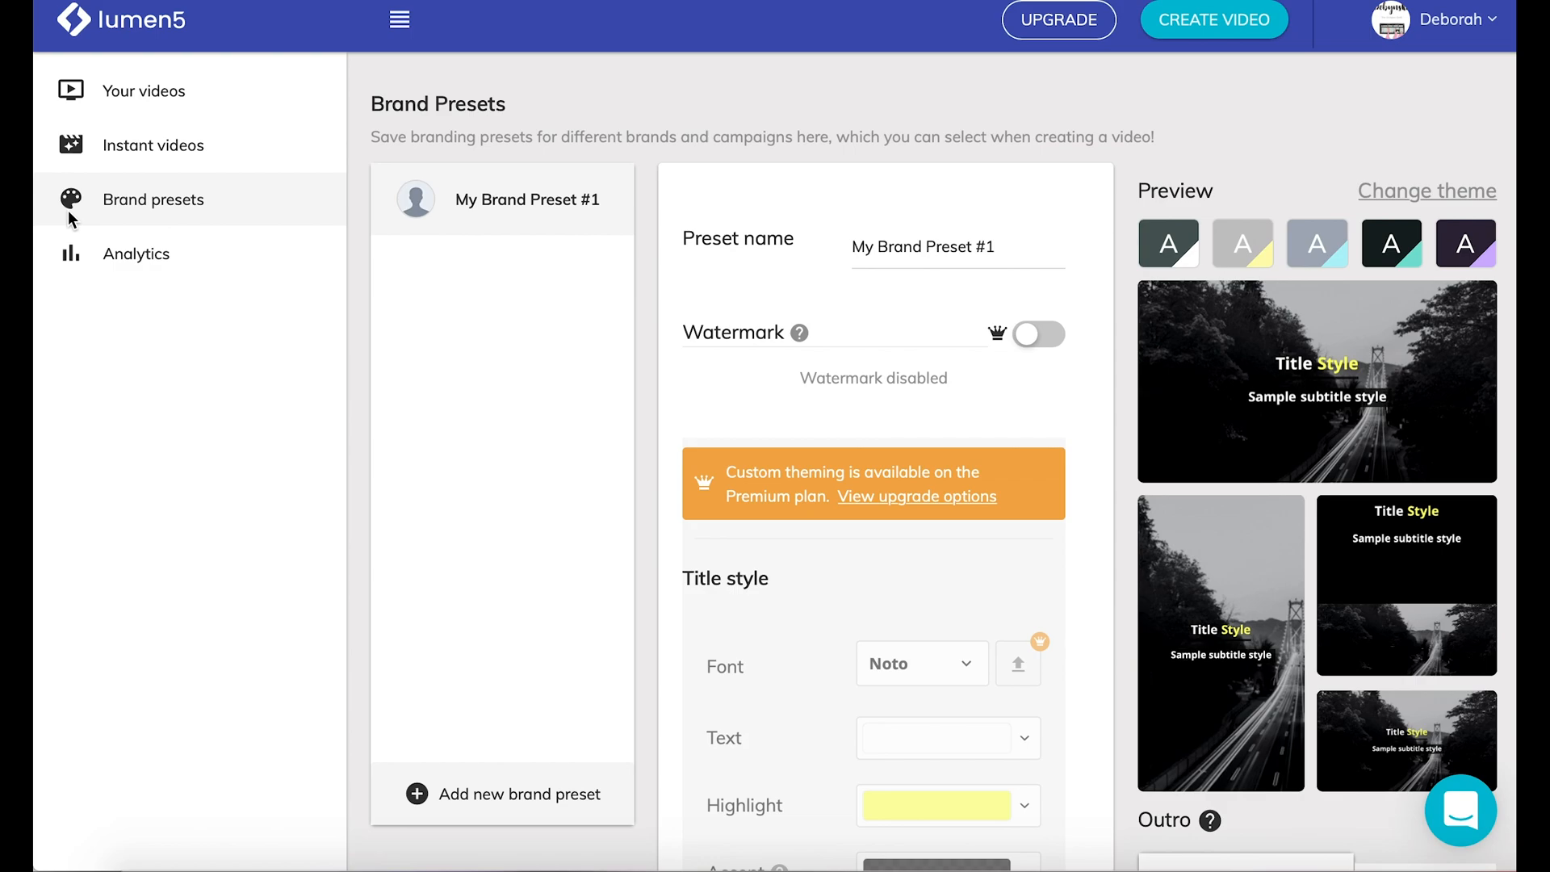
{"action": "left_click", "coordinate": [107, 254]}
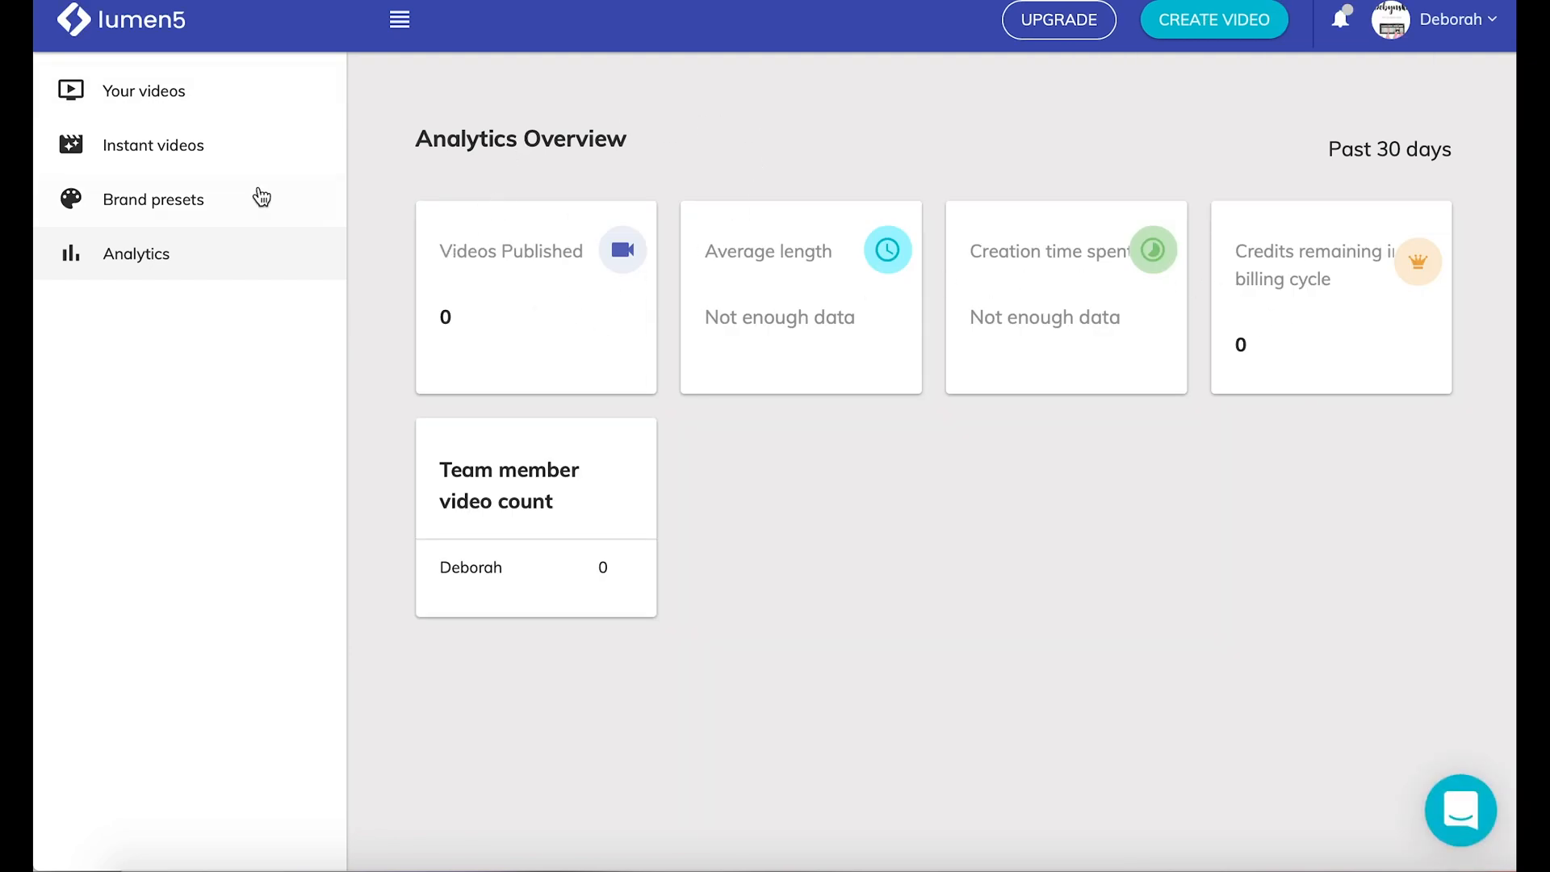
{"action": "left_click", "coordinate": [130, 97]}
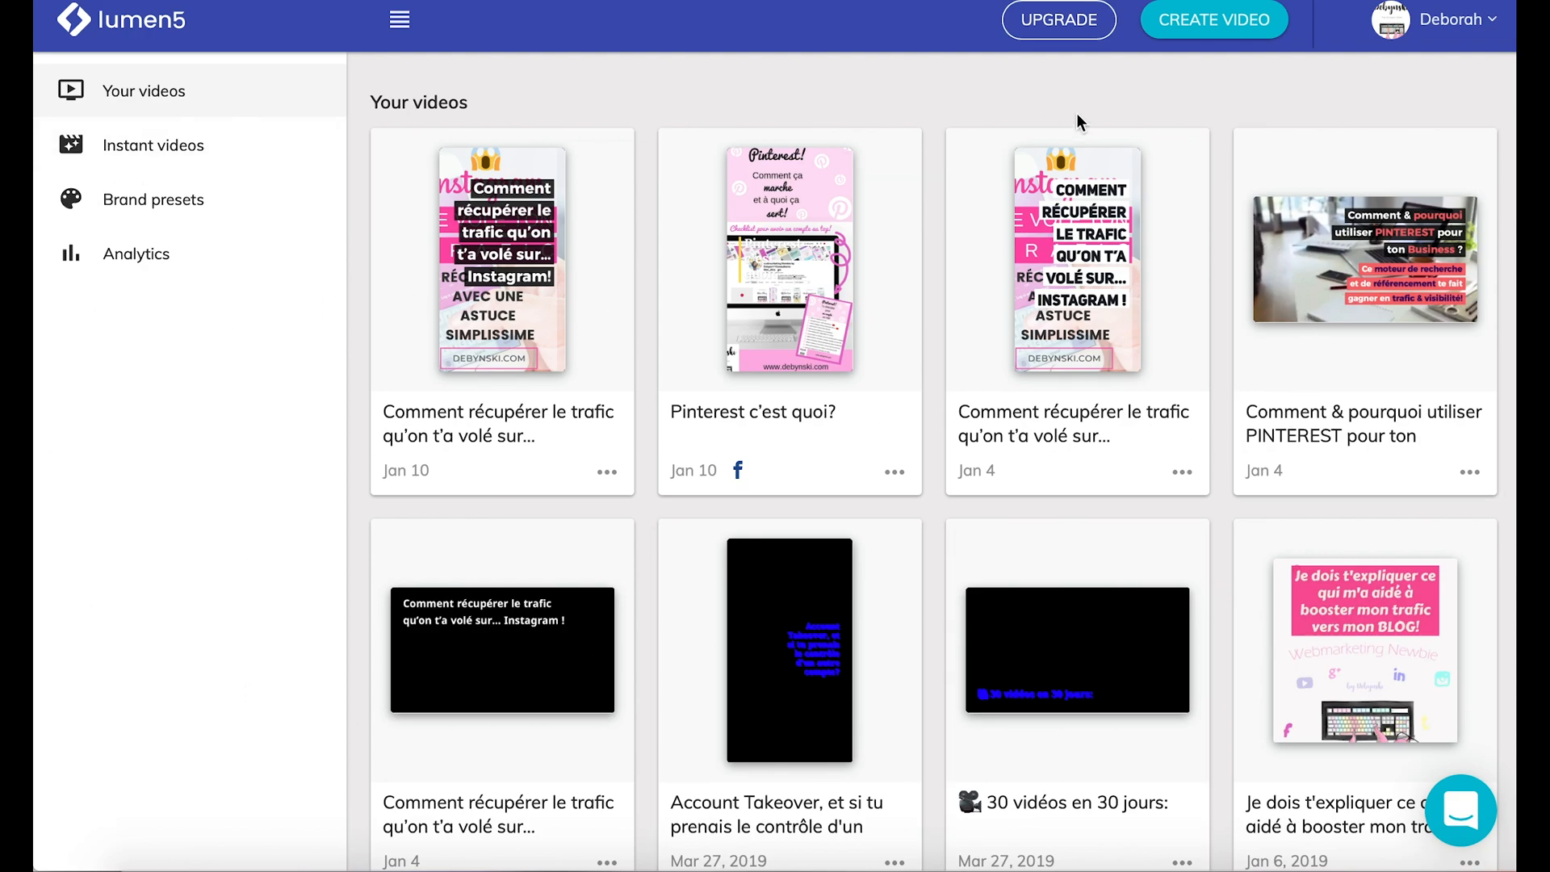
Step: Start creating a new video based on own media
{"action": "left_click", "coordinate": [1207, 22]}
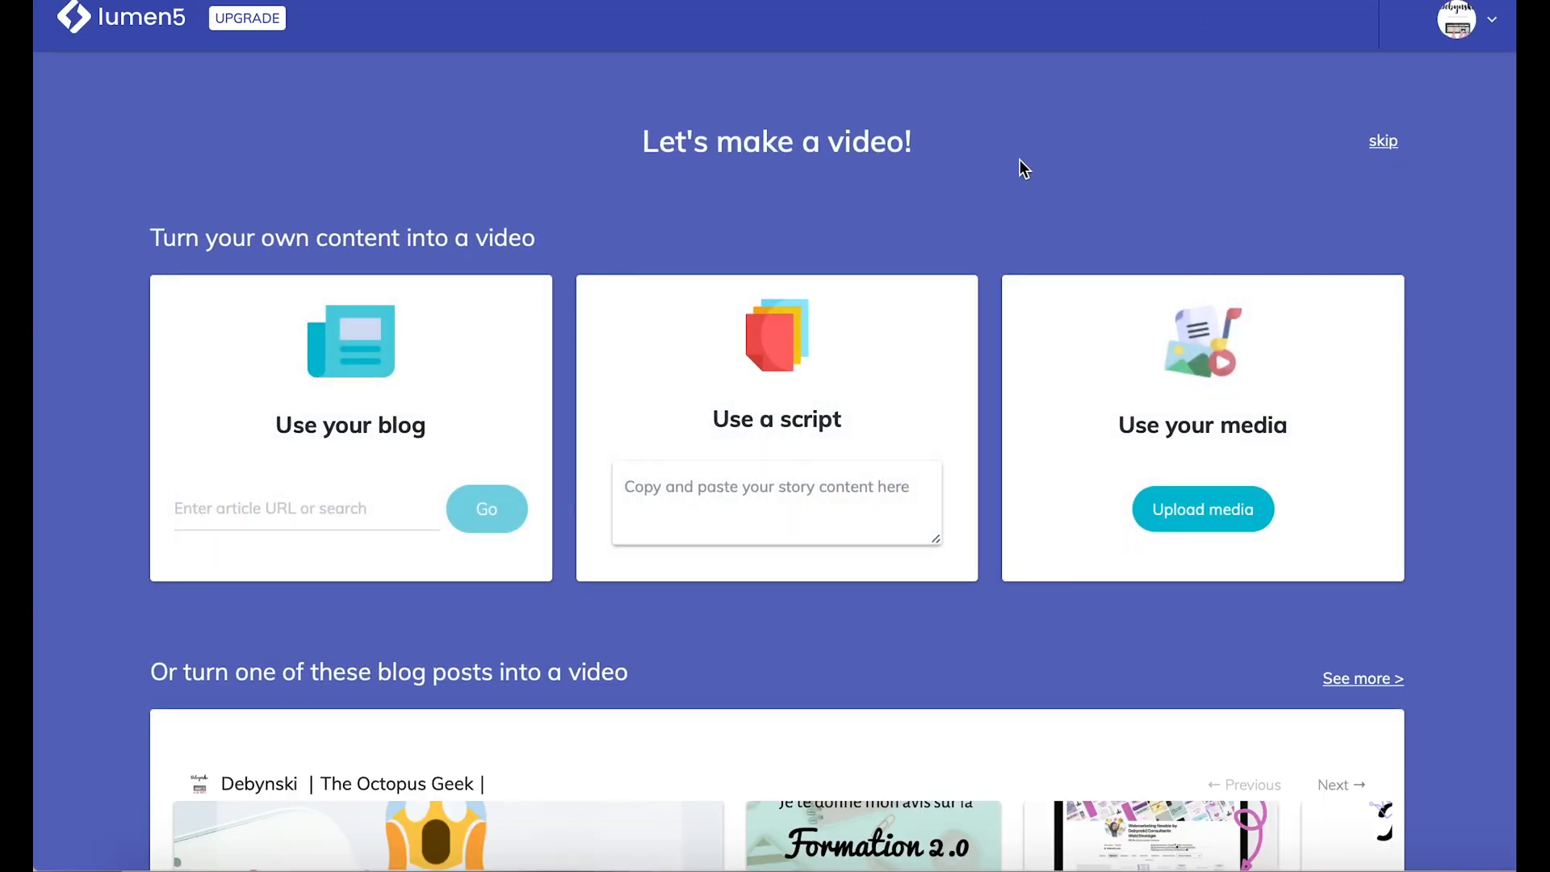
{"action": "scroll", "coordinate": [441, 224], "scroll_direction": "down", "scroll_amount": 1}
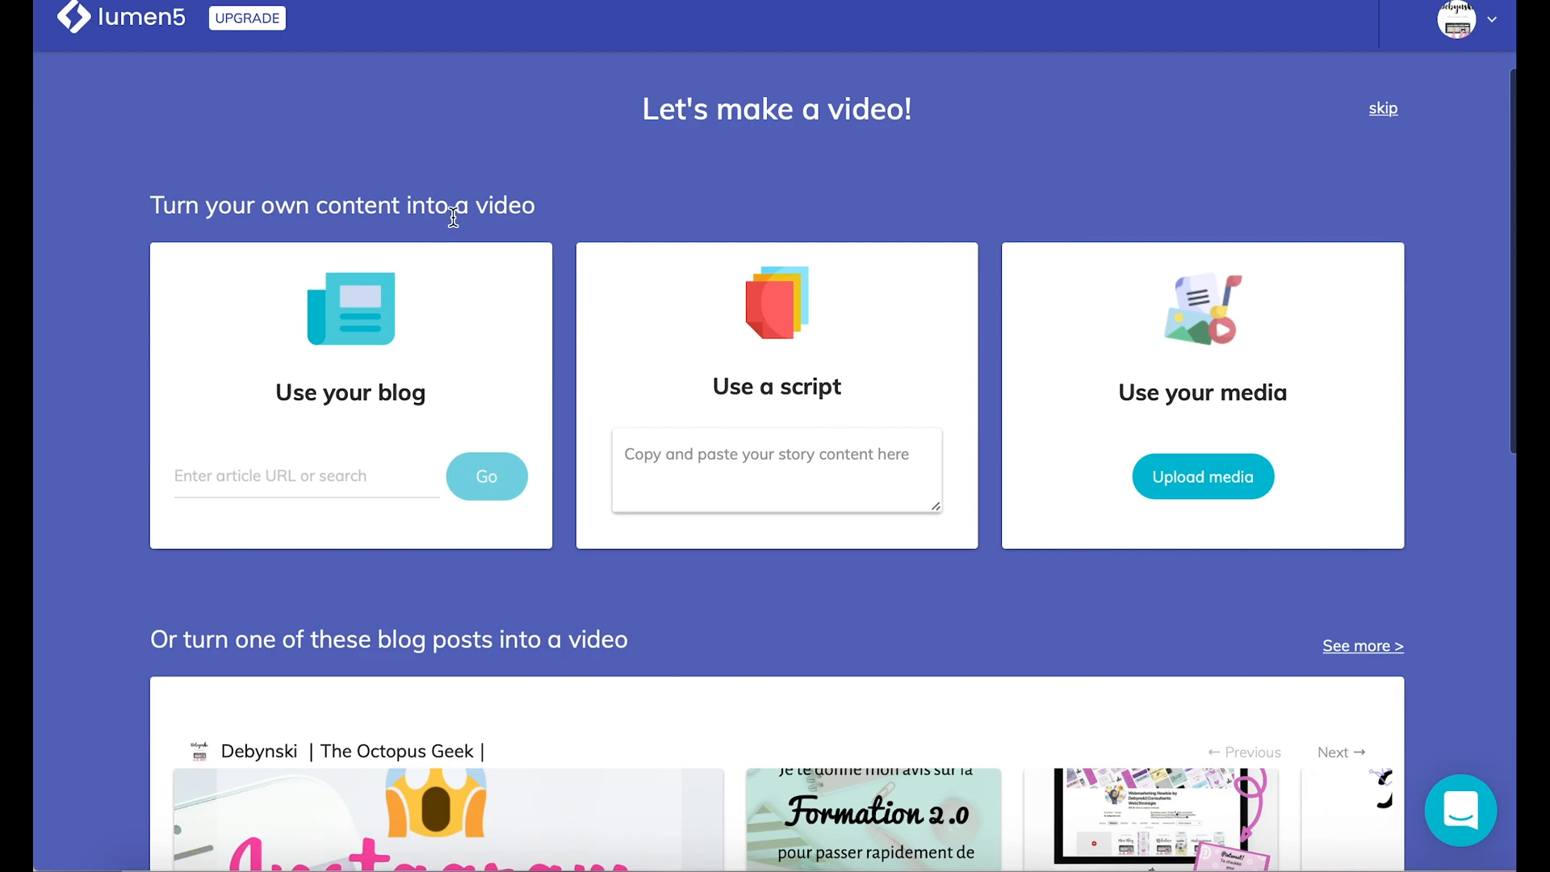
{"action": "left_click", "coordinate": [262, 475]}
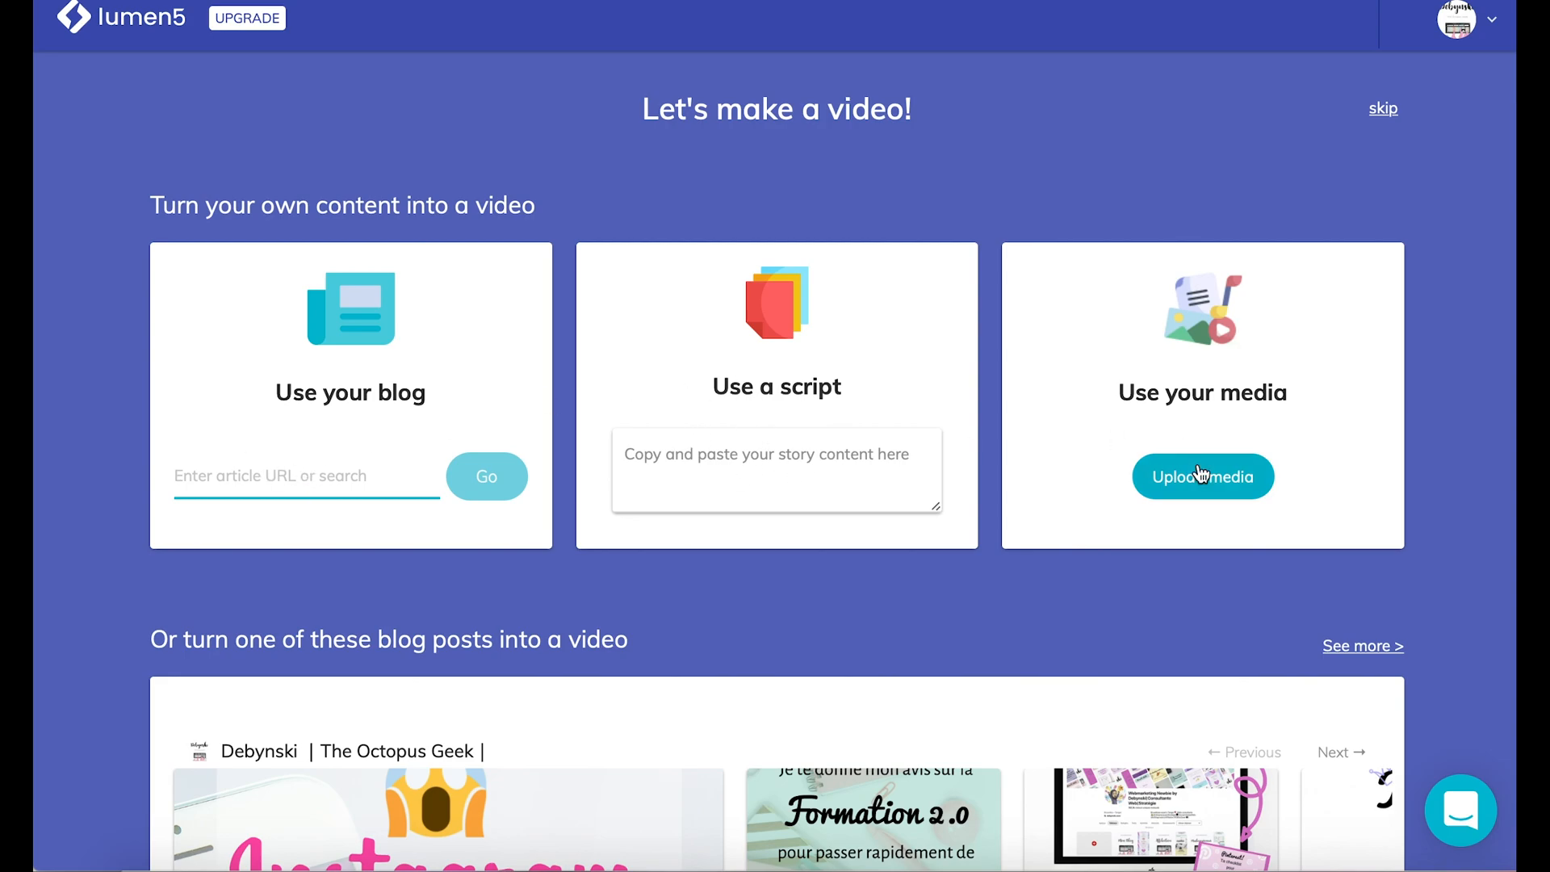
{"action": "scroll", "coordinate": [1198, 473], "scroll_direction": "down", "scroll_amount": 1}
{"action": "left_click", "coordinate": [1225, 372]}
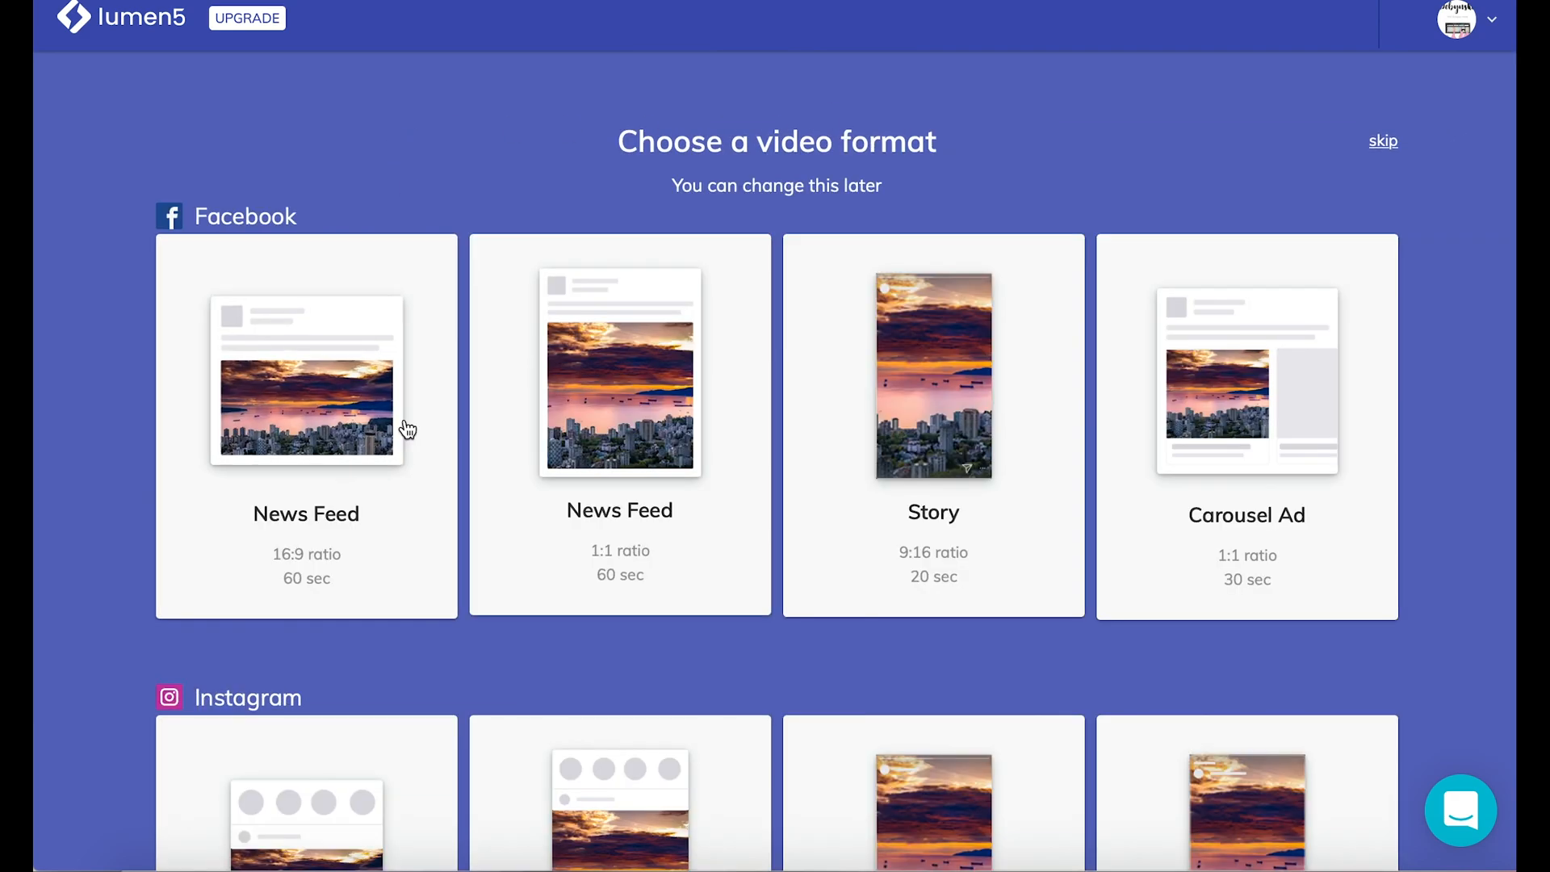
Step: Look through the video formats offered for Facebook, Instagram, Twitter, Snapchat, YouTube and LinkedIn
{"action": "scroll", "coordinate": [986, 489], "scroll_direction": "down", "scroll_amount": 3}
{"action": "scroll", "coordinate": [986, 488], "scroll_direction": "down", "scroll_amount": 5}
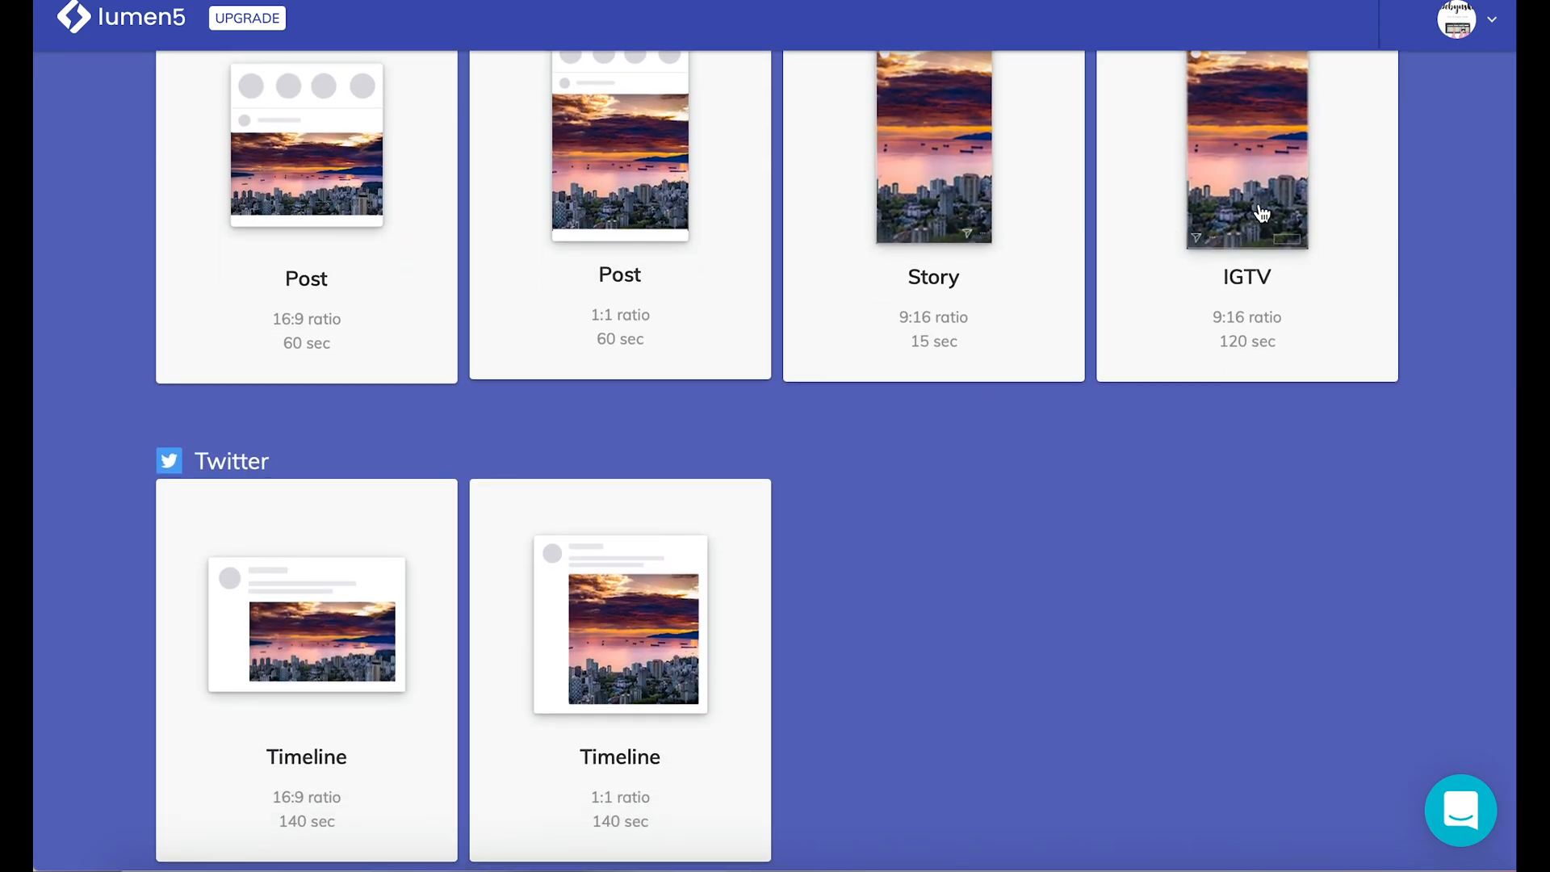
{"action": "scroll", "coordinate": [232, 499], "scroll_direction": "down", "scroll_amount": 2}
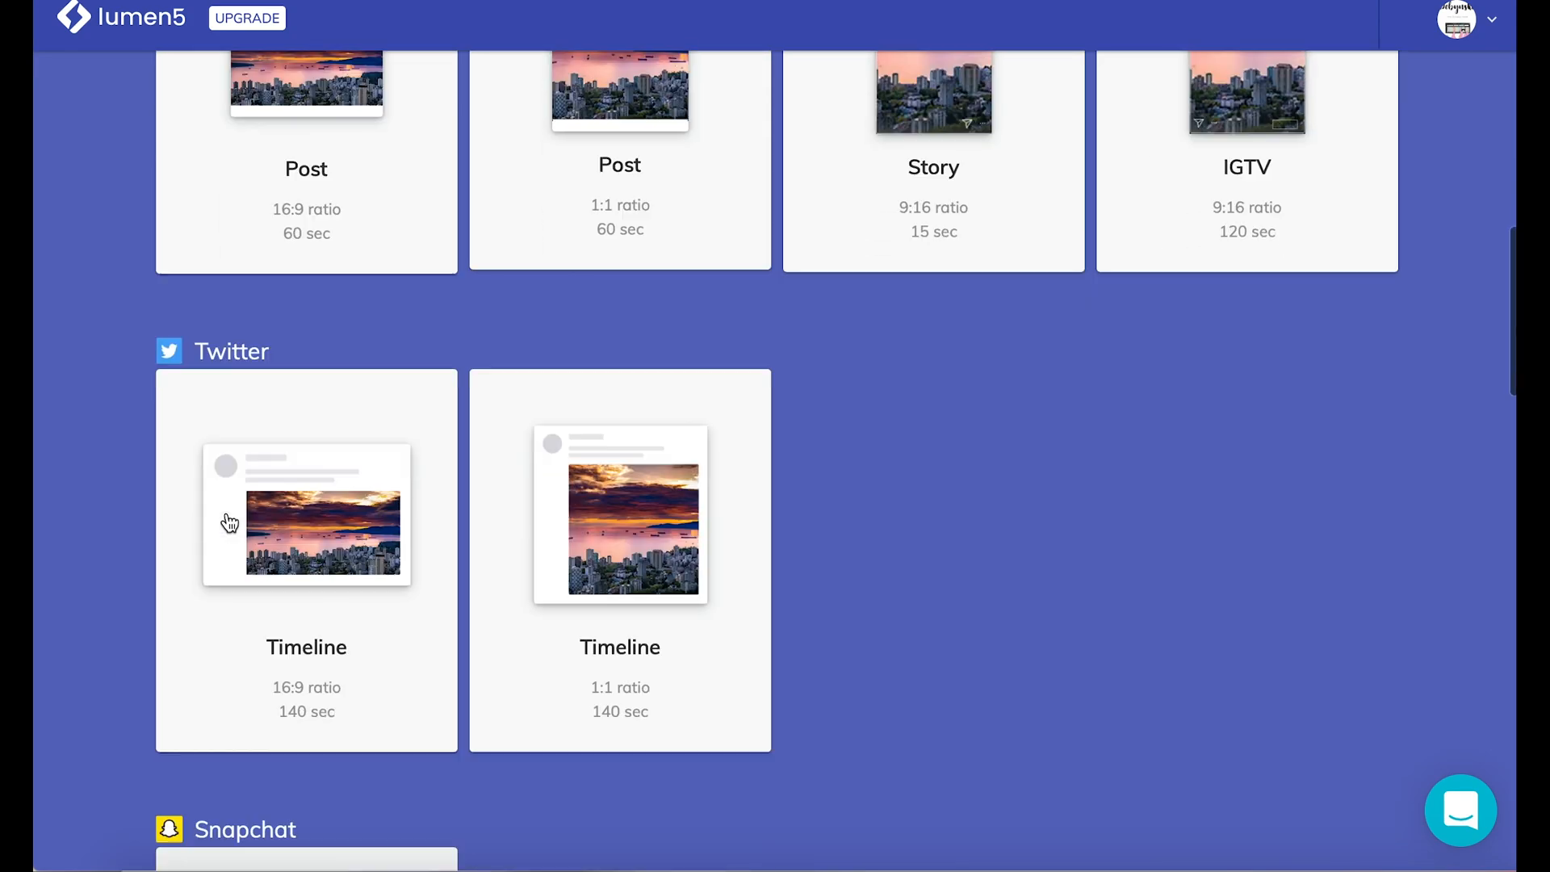
{"action": "scroll", "coordinate": [153, 595], "scroll_direction": "down", "scroll_amount": 4}
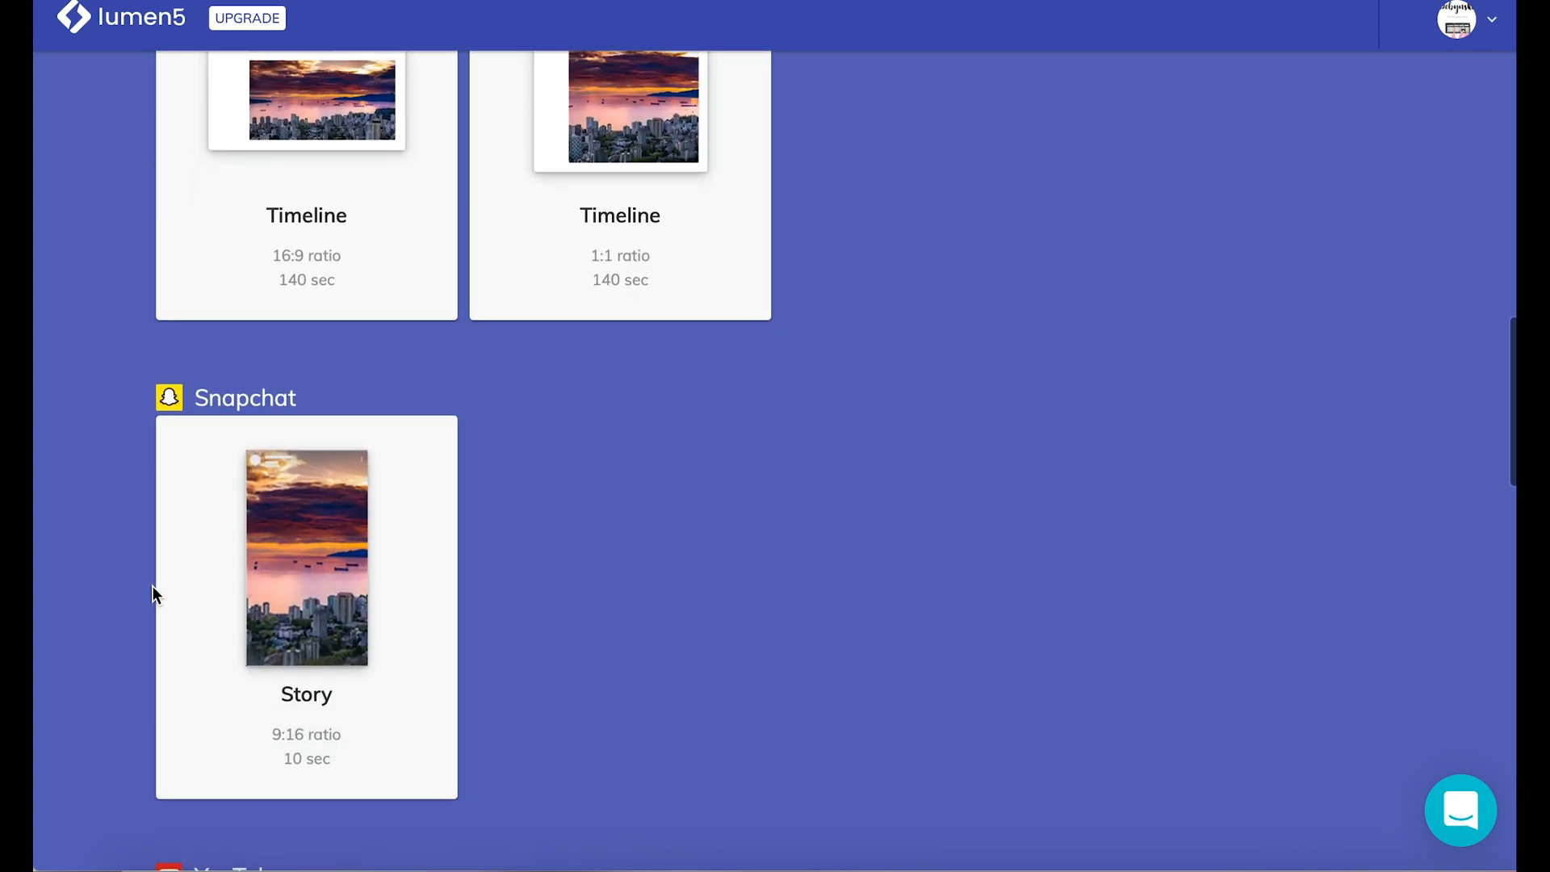
{"action": "scroll", "coordinate": [153, 589], "scroll_direction": "down", "scroll_amount": 4}
{"action": "scroll", "coordinate": [153, 592], "scroll_direction": "down", "scroll_amount": 3}
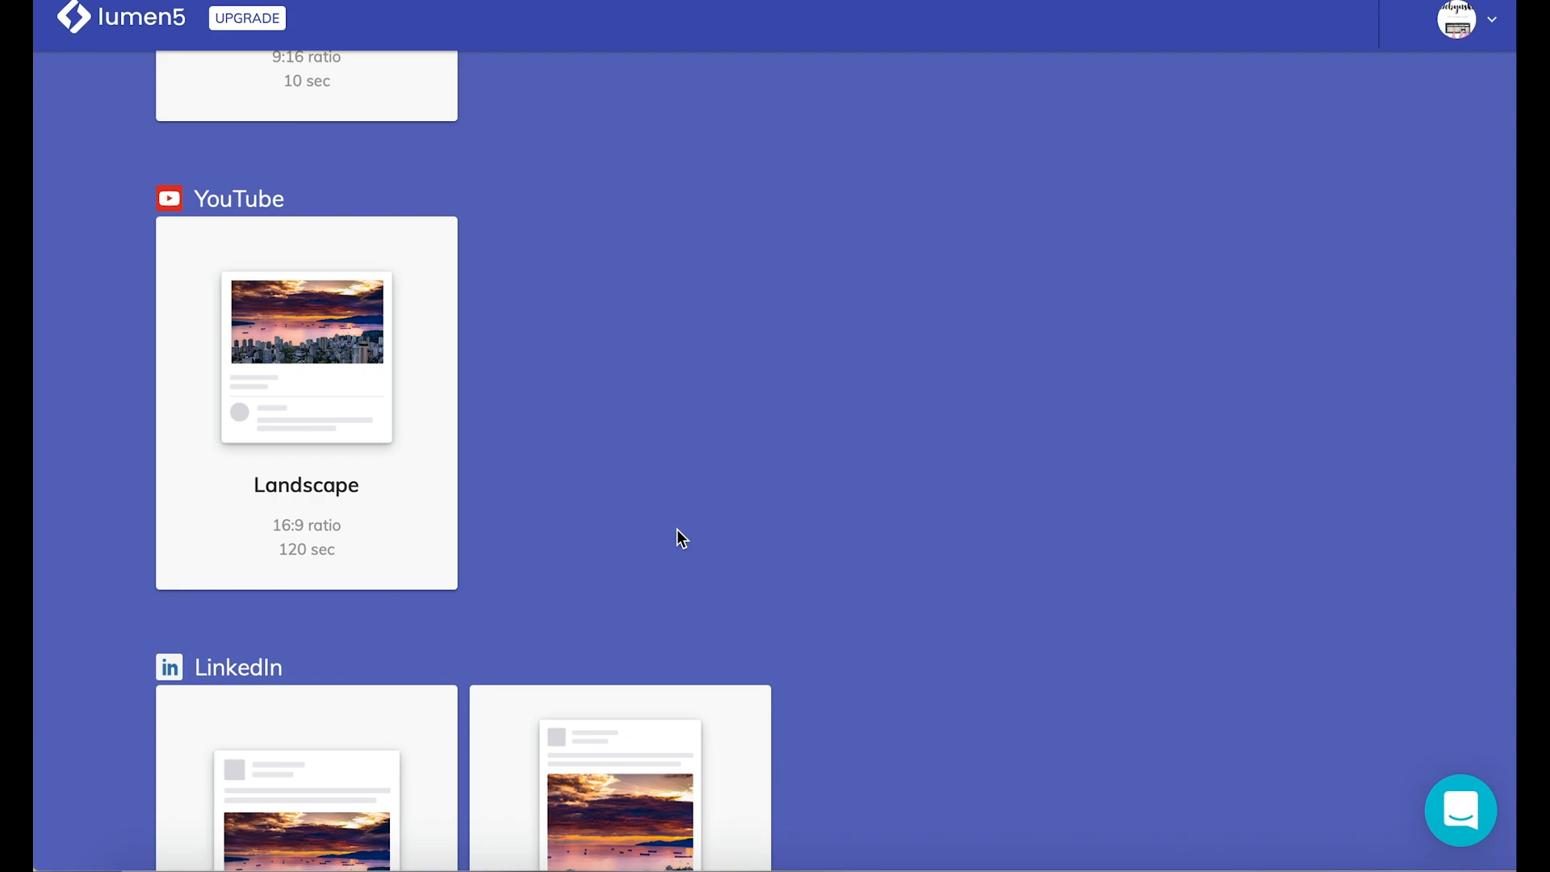
{"action": "scroll", "coordinate": [676, 532], "scroll_direction": "up", "scroll_amount": 15}
{"action": "scroll", "coordinate": [1266, 588], "scroll_direction": "down", "scroll_amount": 14}
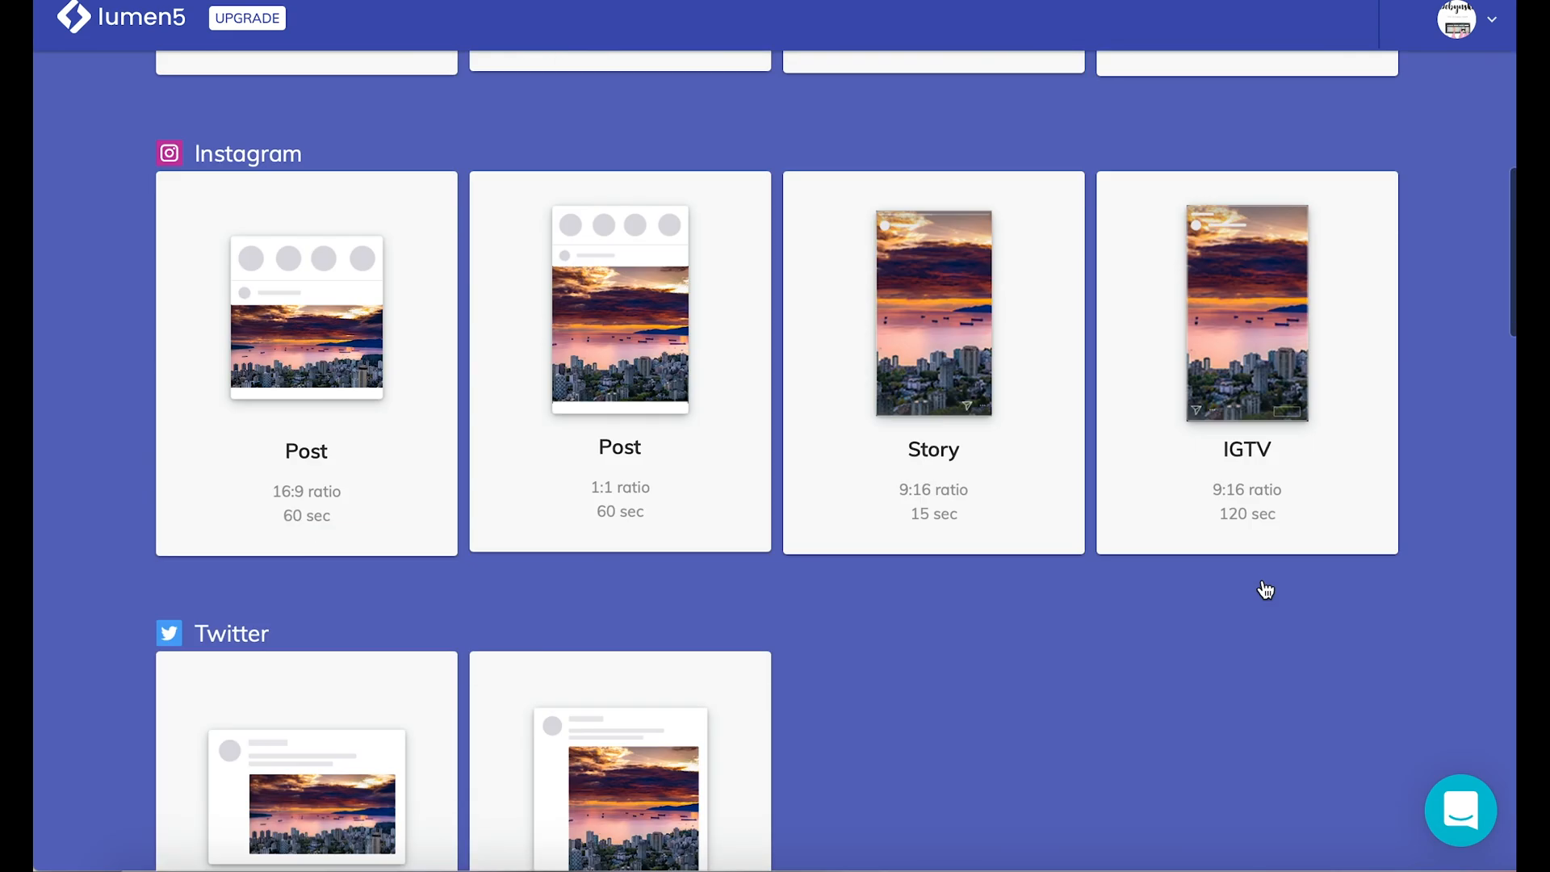
{"action": "scroll", "coordinate": [1265, 590], "scroll_direction": "down", "scroll_amount": 5}
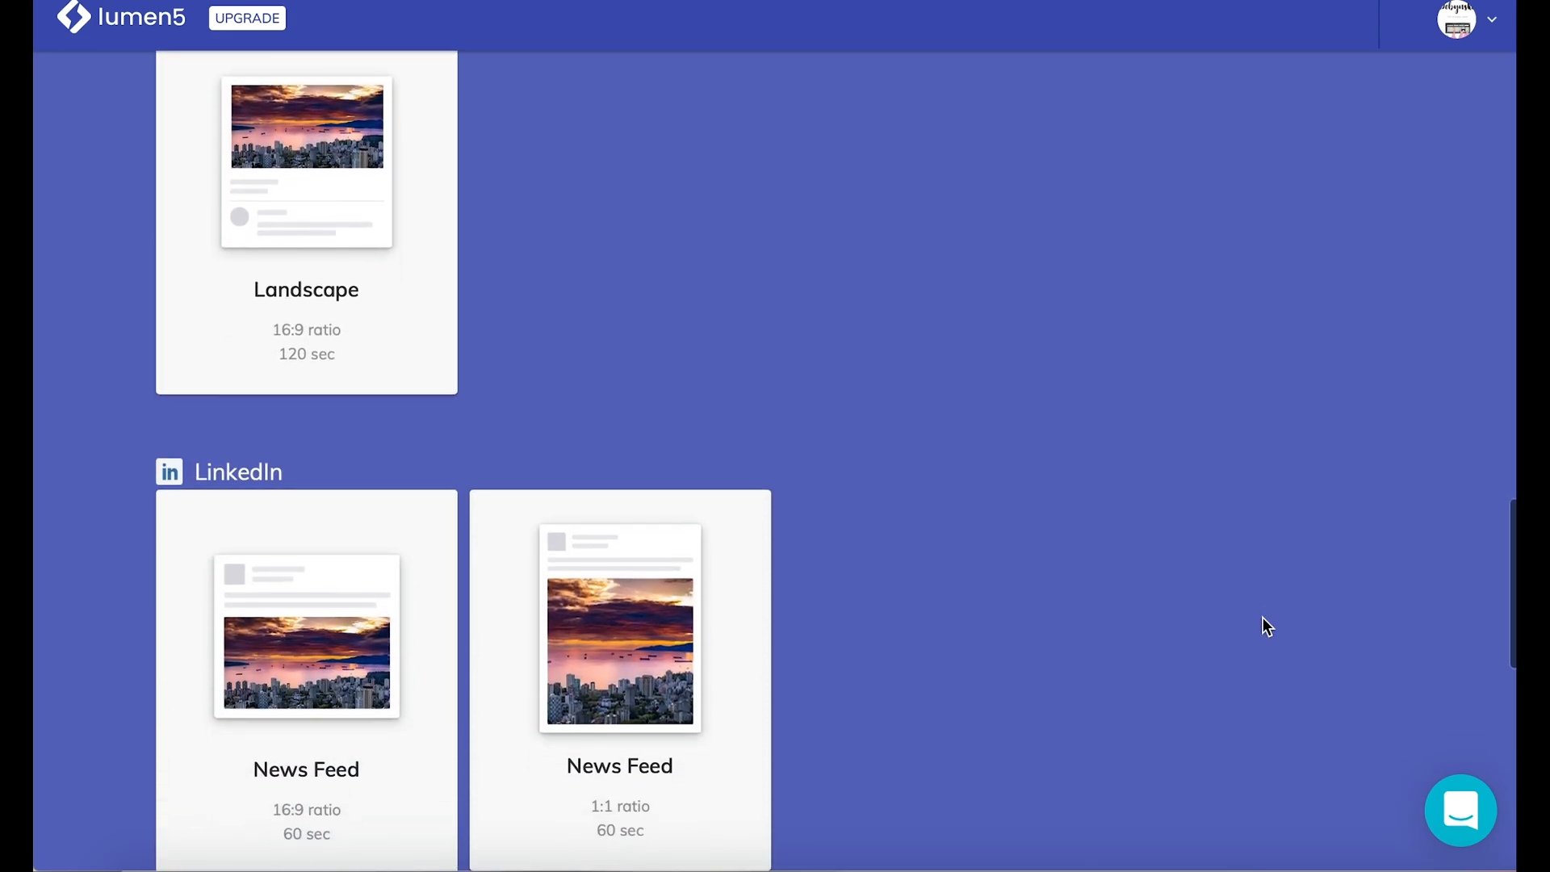
{"action": "scroll", "coordinate": [1265, 626], "scroll_direction": "up", "scroll_amount": 1}
{"action": "scroll", "coordinate": [1266, 627], "scroll_direction": "up", "scroll_amount": 1}
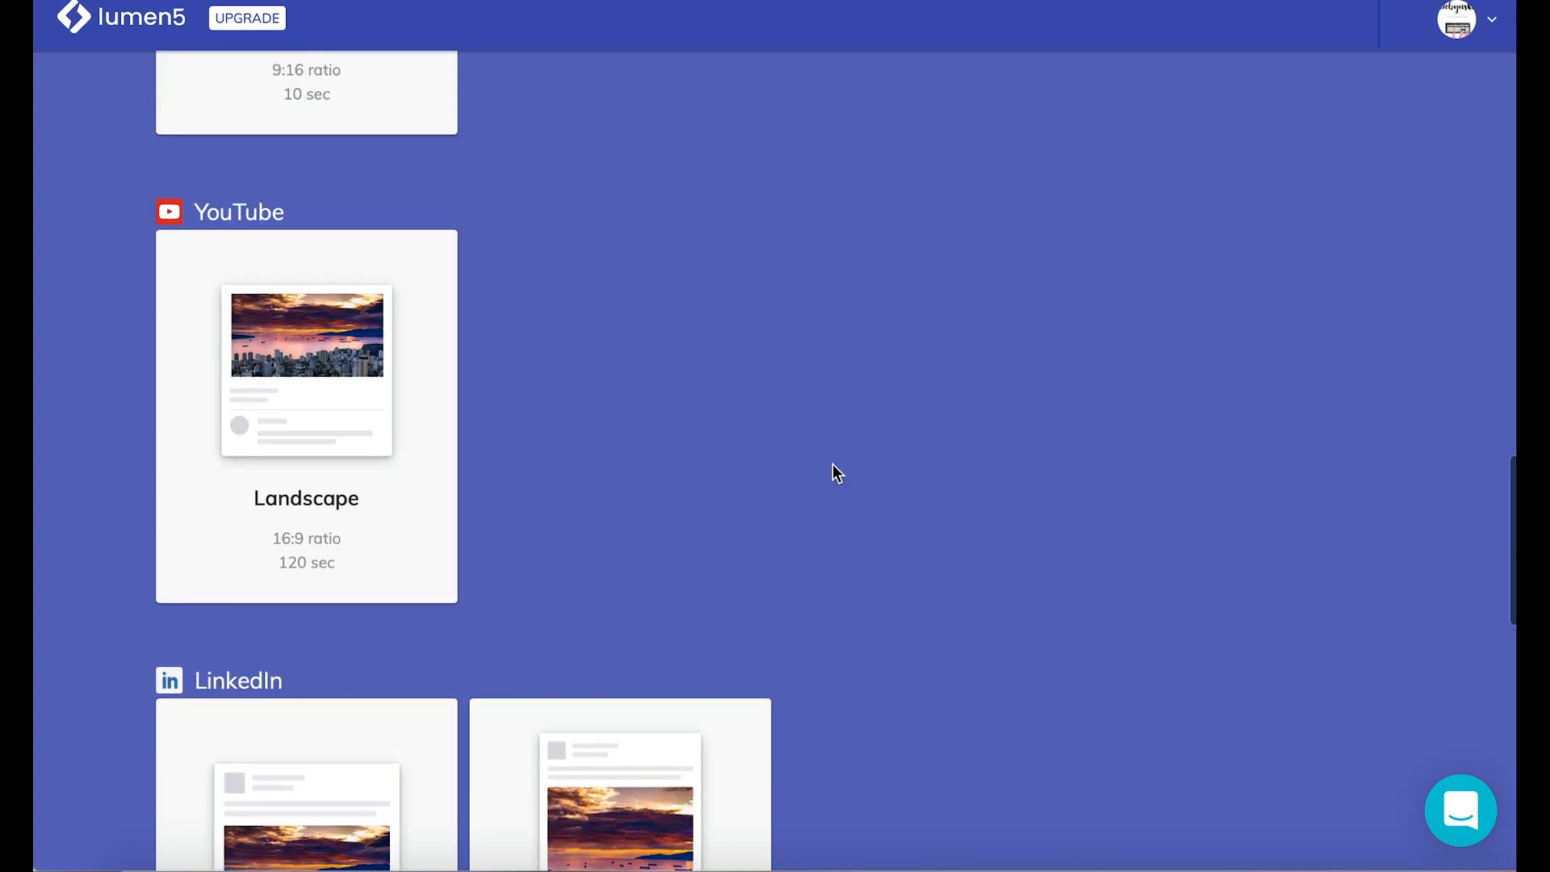
{"action": "scroll", "coordinate": [833, 466], "scroll_direction": "up", "scroll_amount": 1}
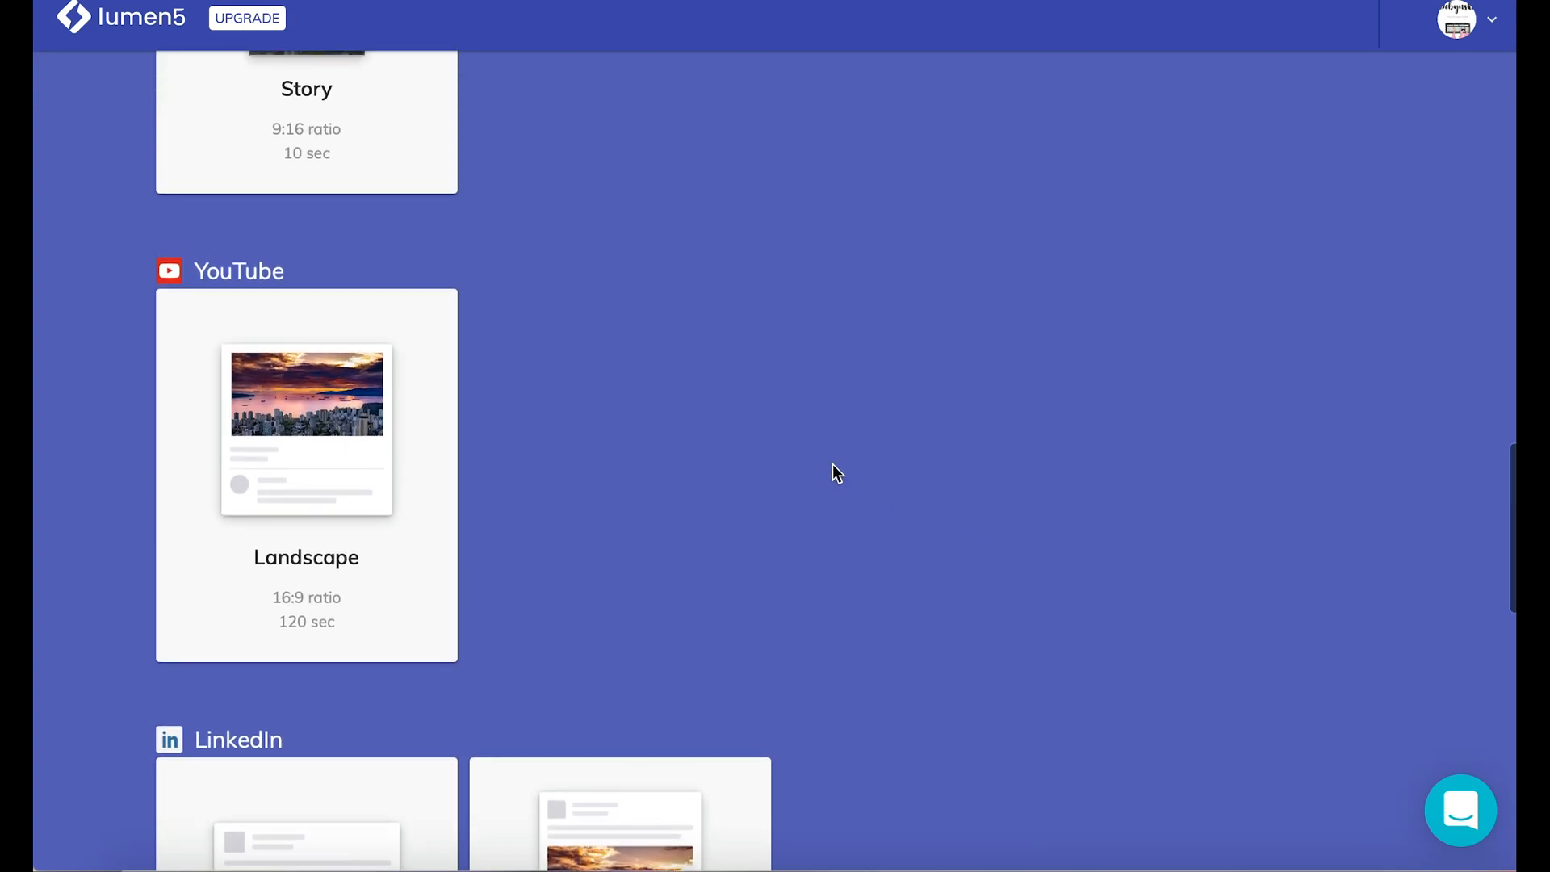
{"action": "scroll", "coordinate": [833, 466], "scroll_direction": "up", "scroll_amount": 7}
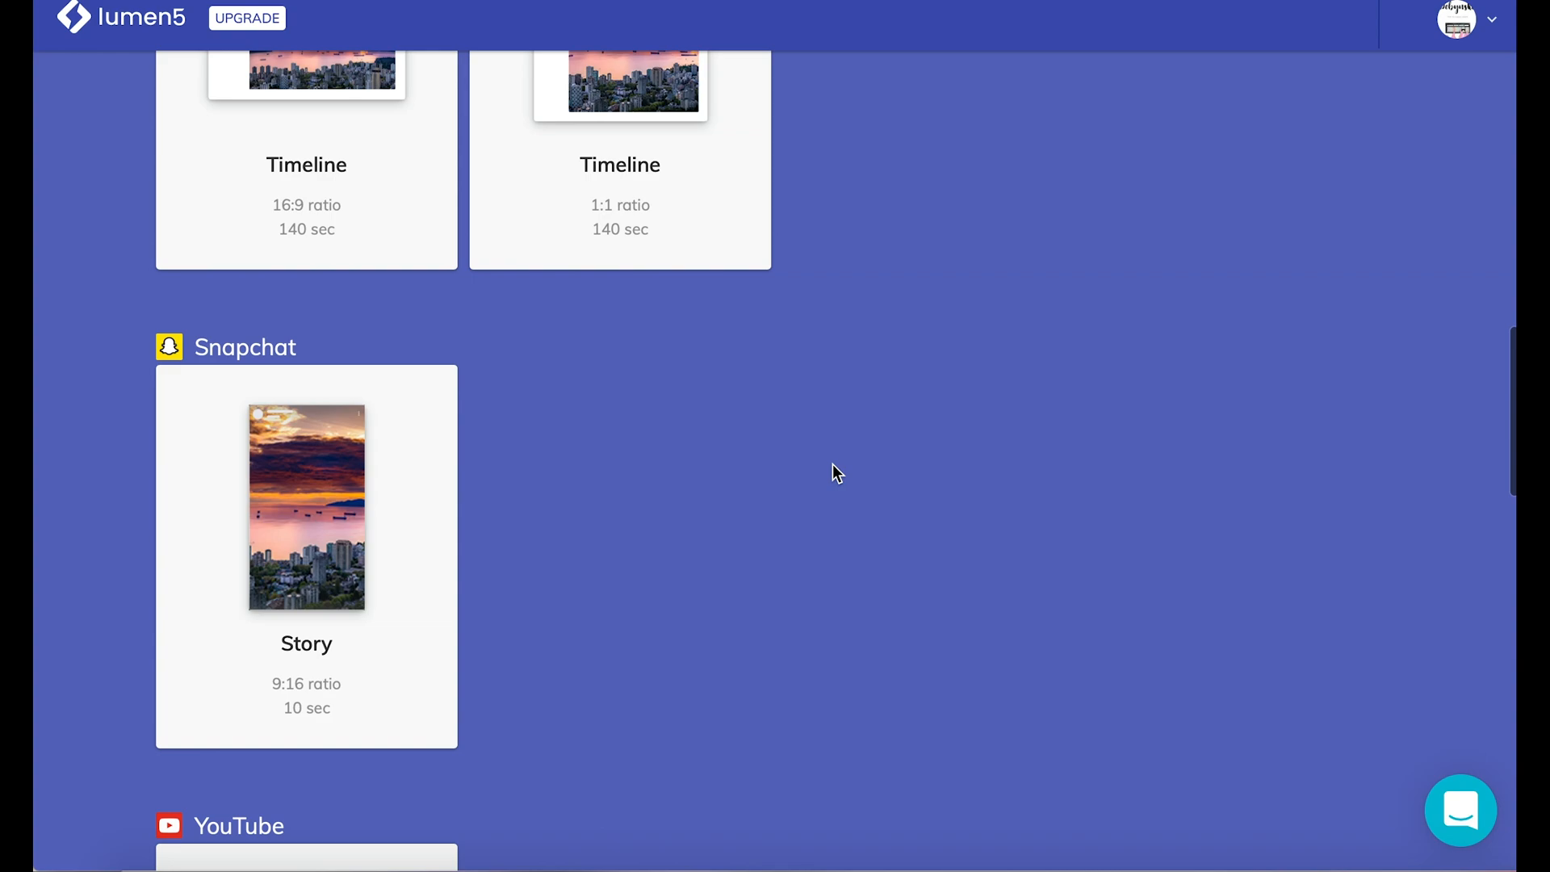
{"action": "scroll", "coordinate": [833, 465], "scroll_direction": "up", "scroll_amount": 7}
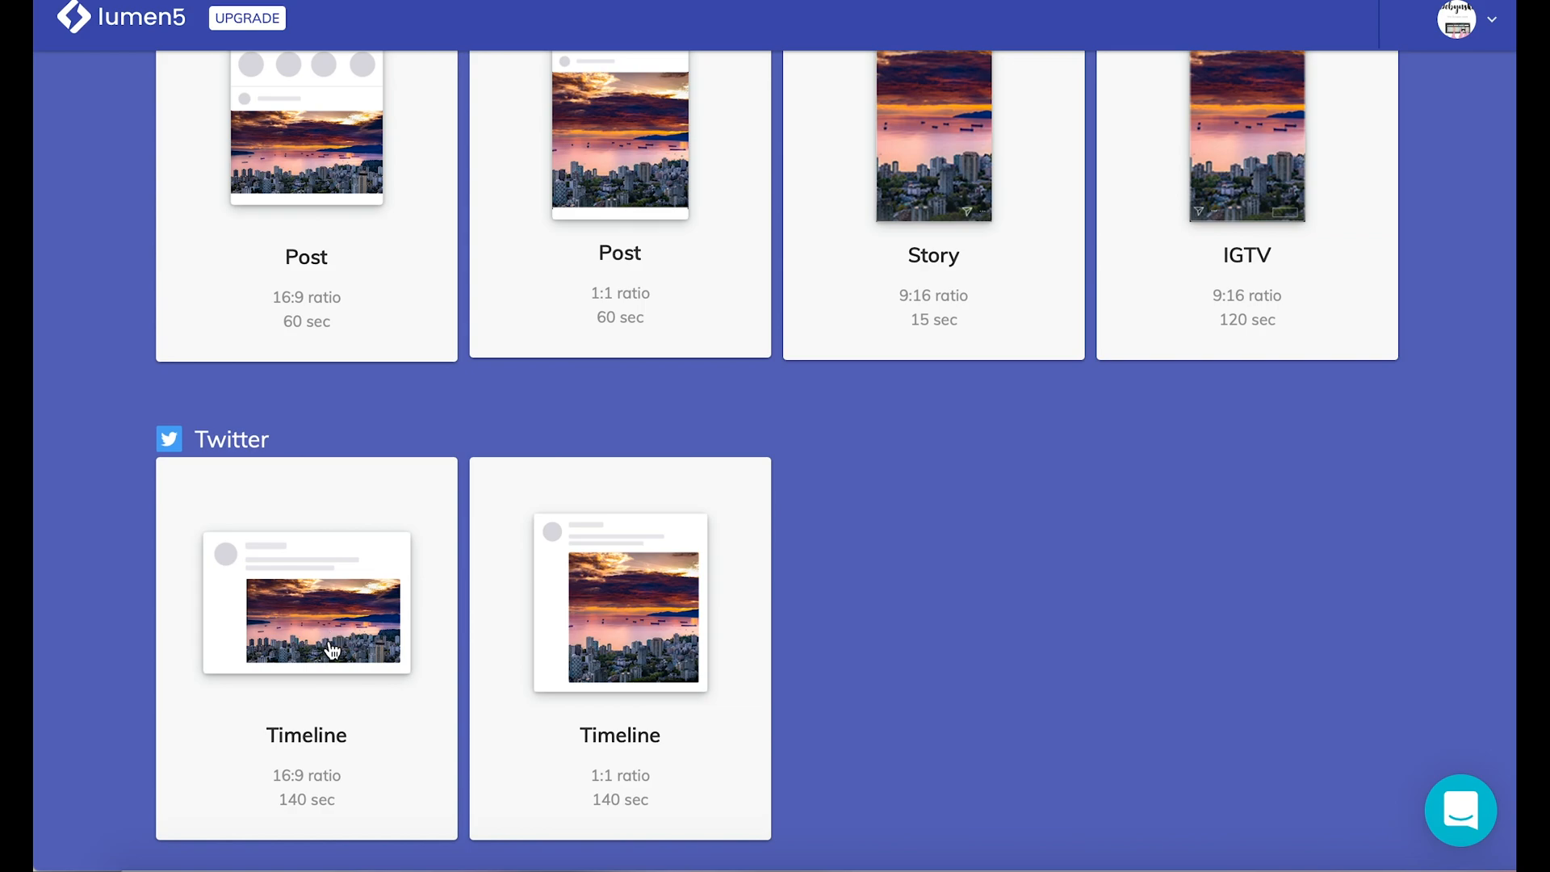
{"action": "scroll", "coordinate": [335, 640], "scroll_direction": "down", "scroll_amount": 3}
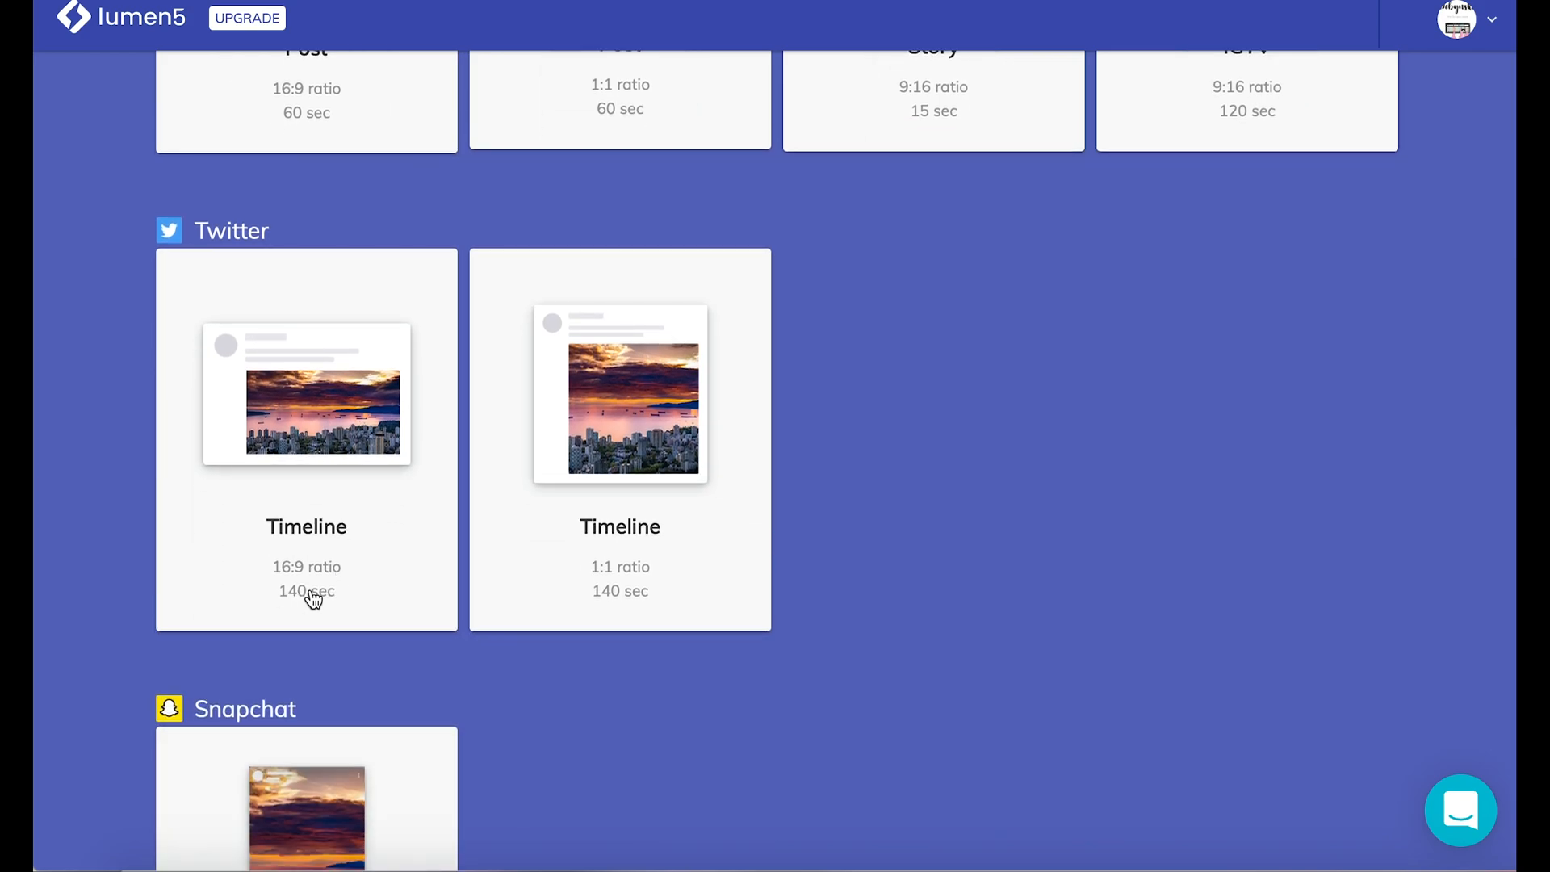
{"action": "scroll", "coordinate": [312, 595], "scroll_direction": "down", "scroll_amount": 4}
Step: Choose the 16:9 Twitter Timeline format and apply the Pop Style theme to the new video
{"action": "scroll", "coordinate": [361, 386], "scroll_direction": "up", "scroll_amount": 3}
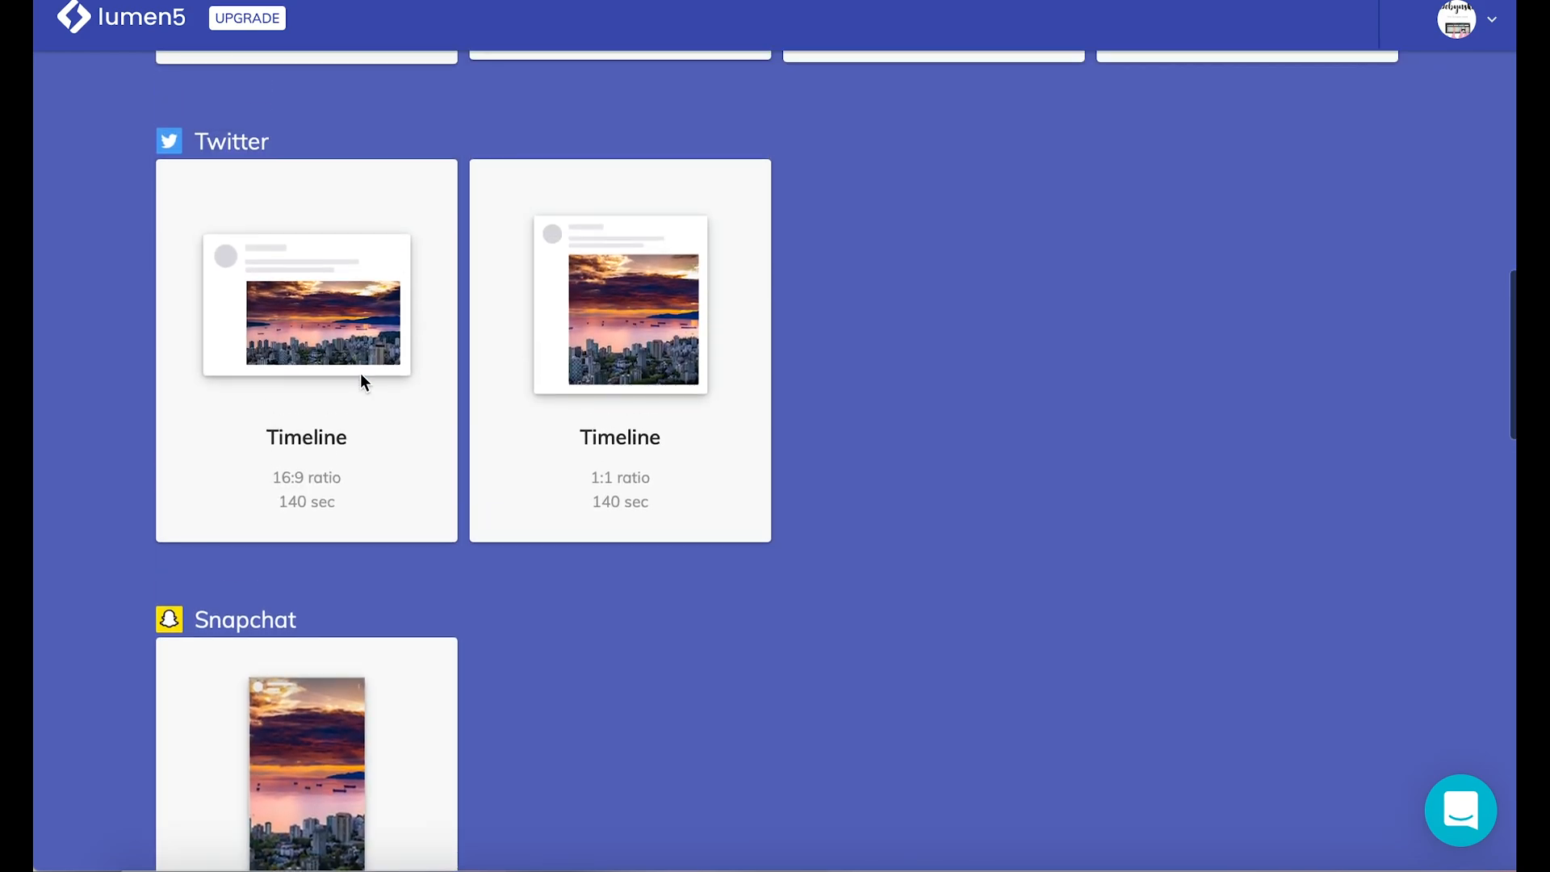
{"action": "left_click", "coordinate": [315, 337]}
{"action": "scroll", "coordinate": [713, 365], "scroll_direction": "down", "scroll_amount": 3}
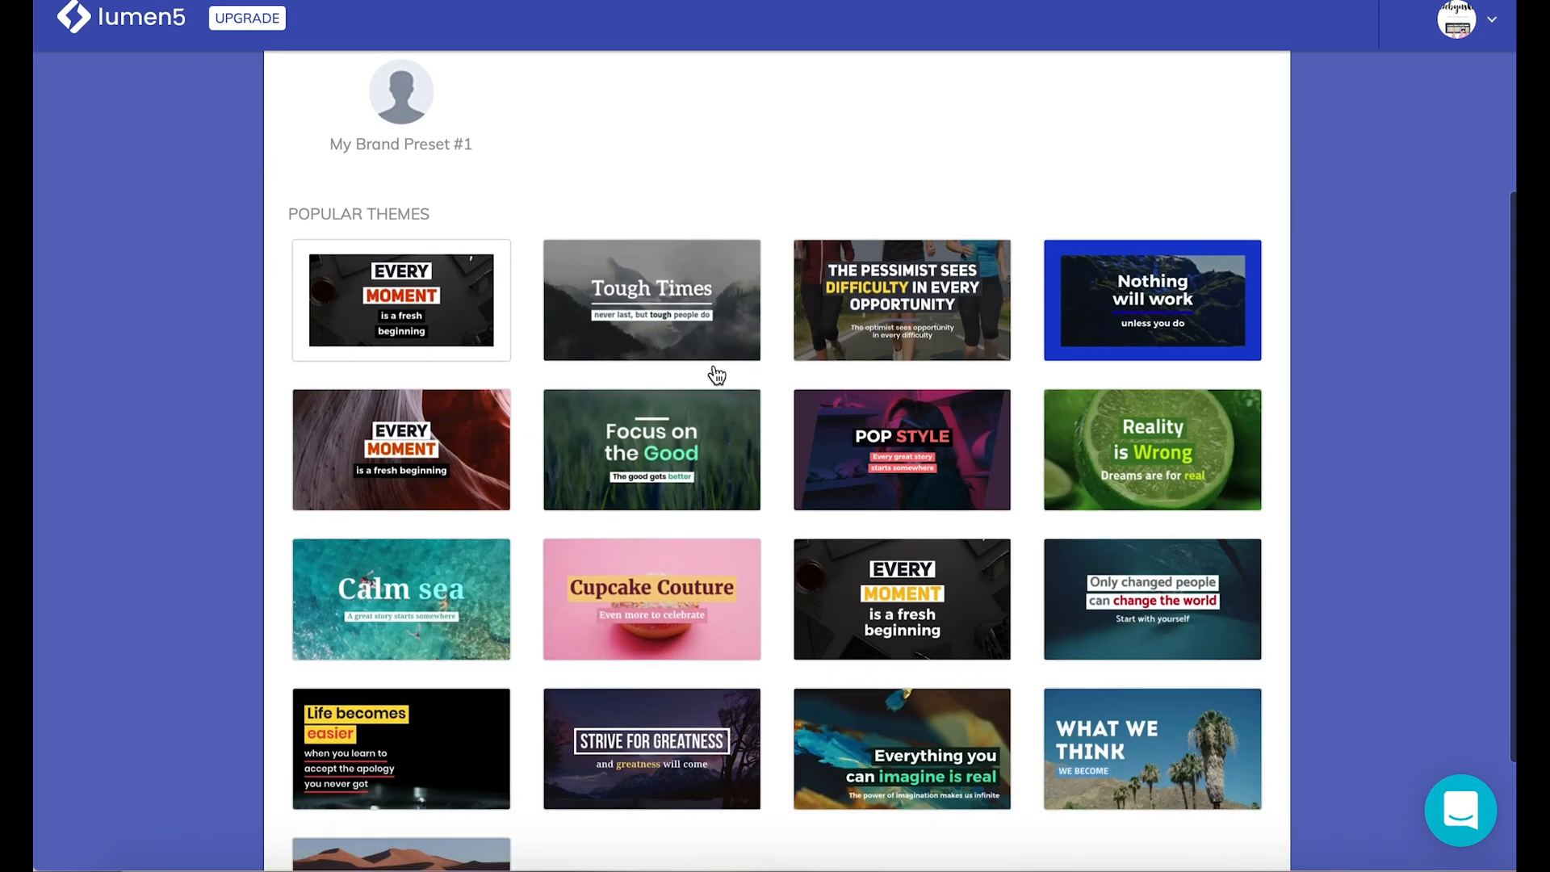
{"action": "left_click", "coordinate": [940, 427]}
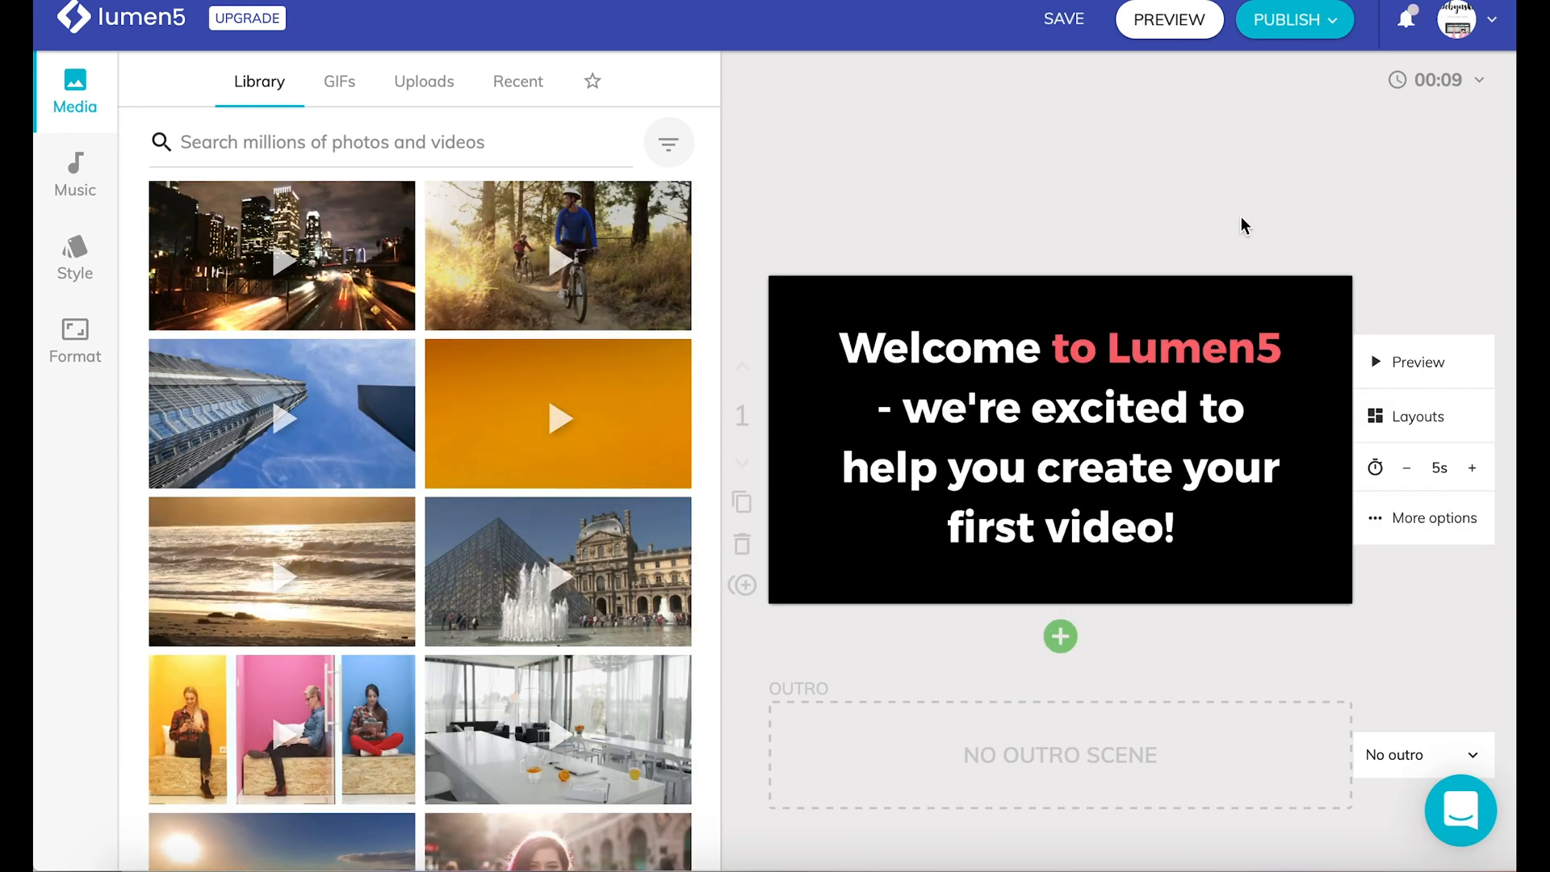
Step: Show the uploaded media and rewrite the scene's headline as "Je réalise une nouvelle video" and its subtitle as "J'espère que ça te plaira"
{"action": "left_click", "coordinate": [421, 82]}
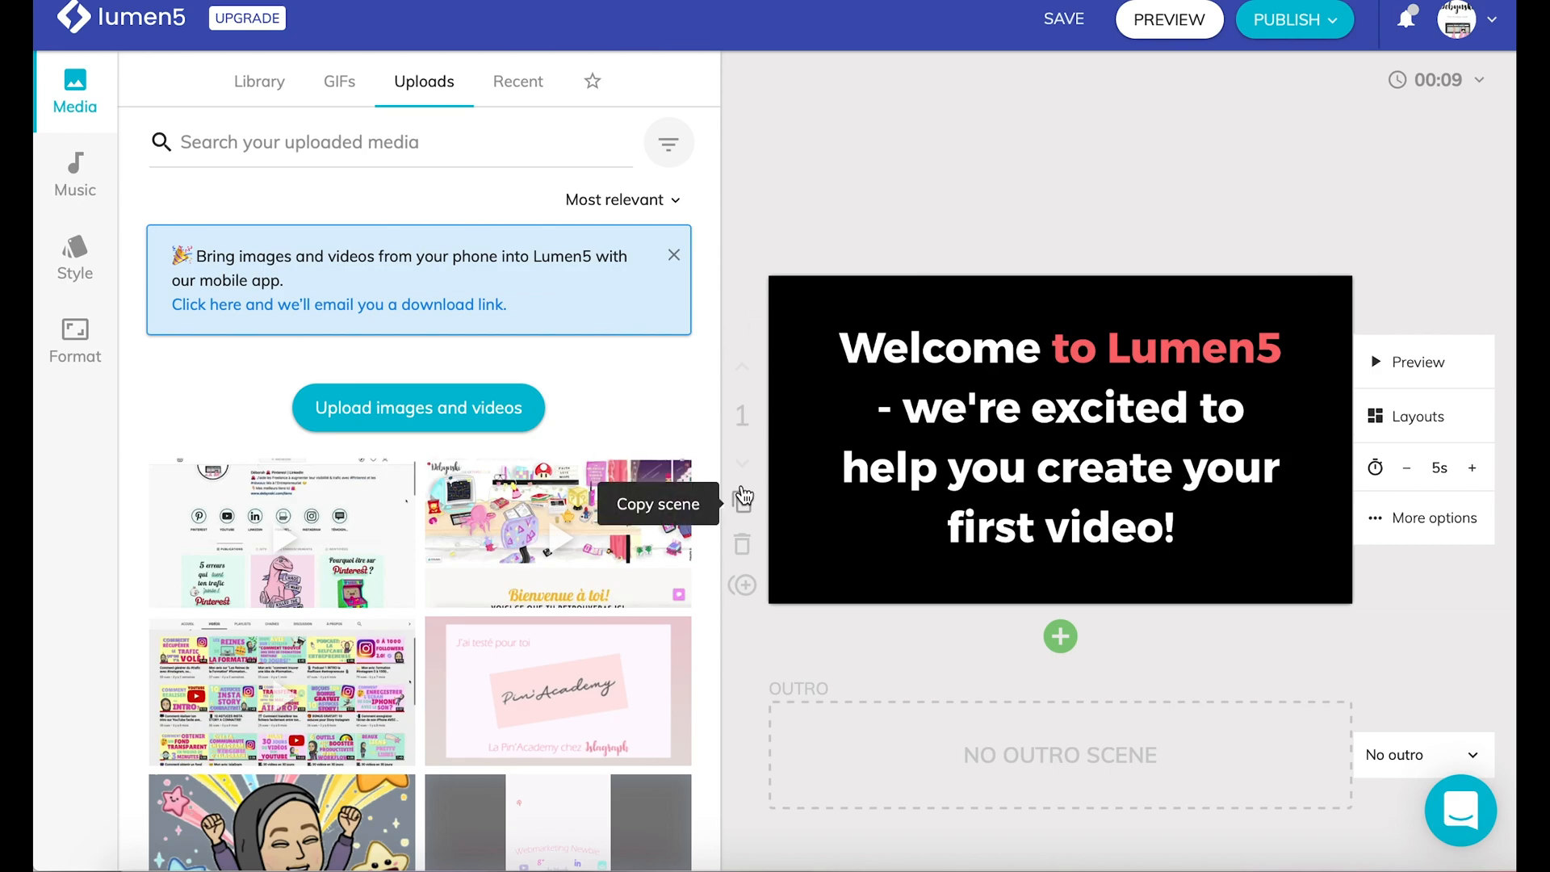
{"action": "left_click", "coordinate": [906, 399]}
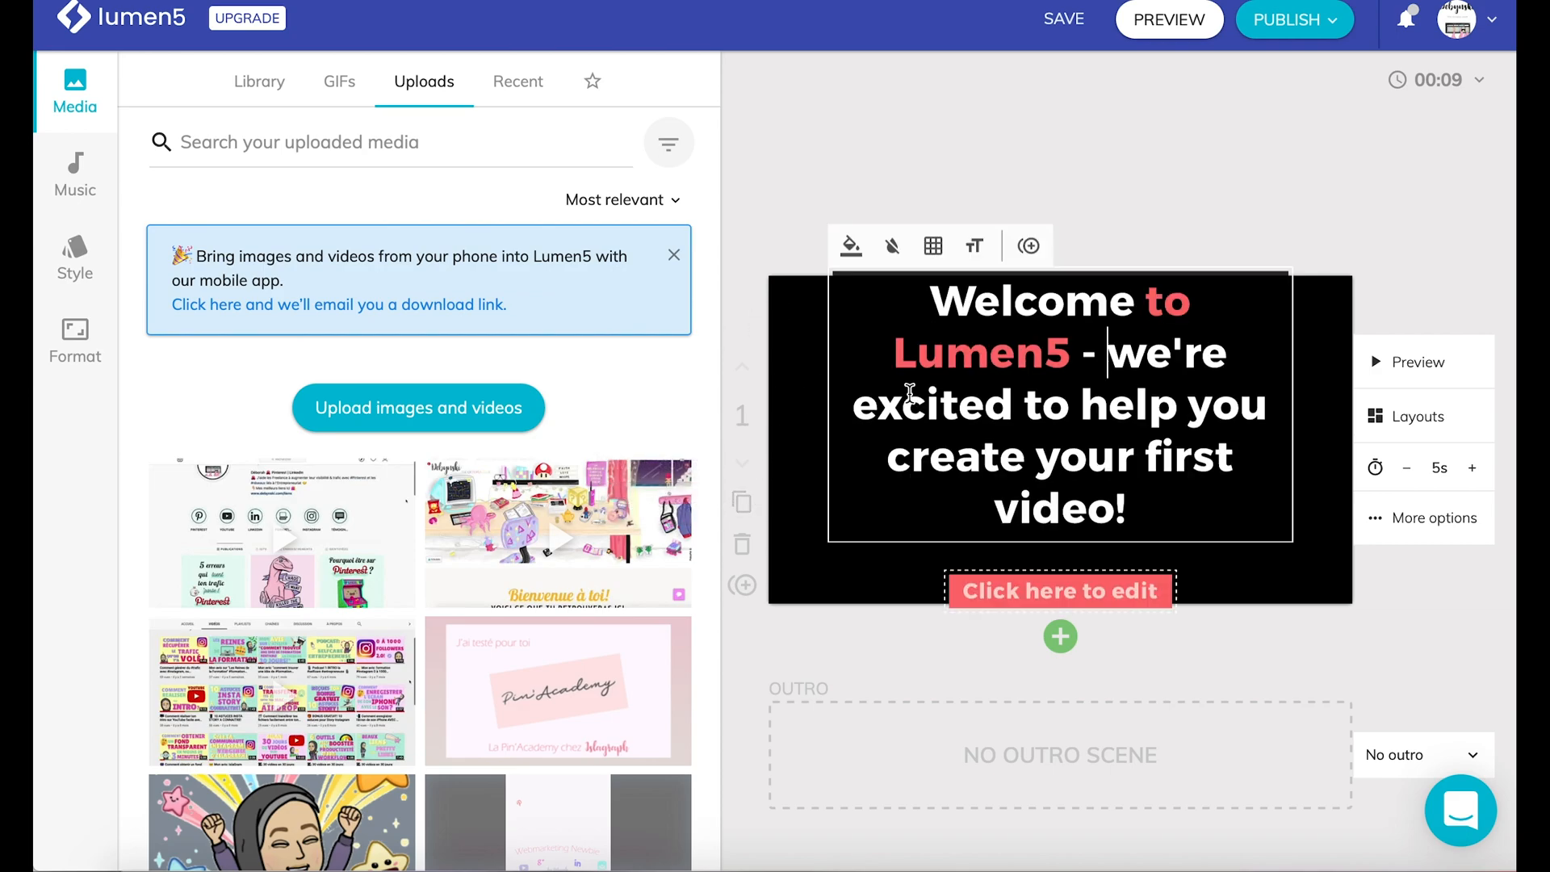
{"action": "triple_click", "coordinate": [1090, 401]}
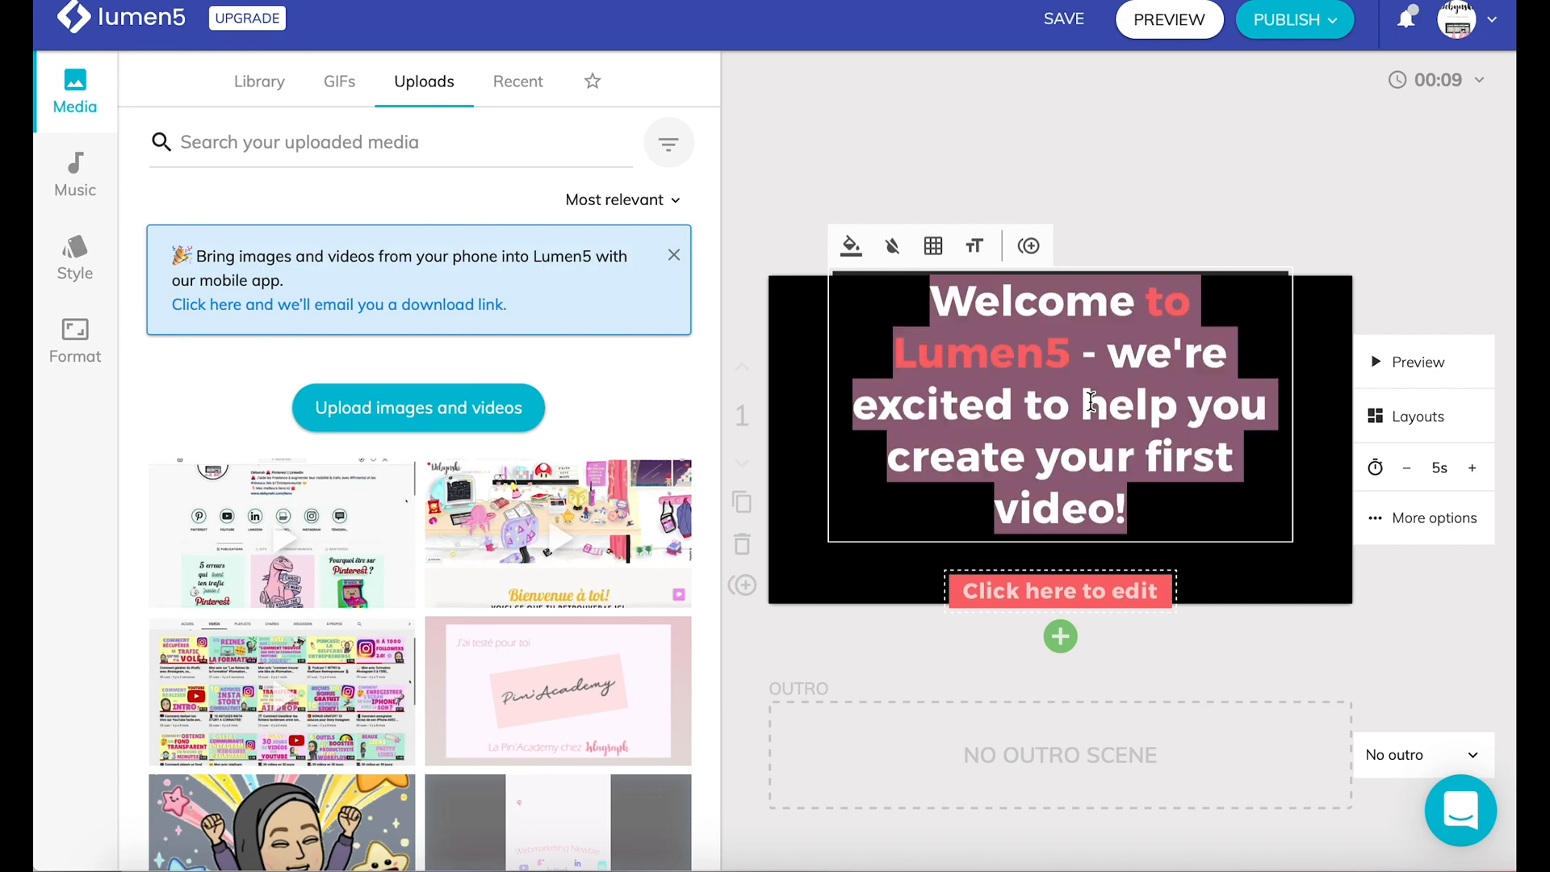
{"action": "type", "text": "e re"}
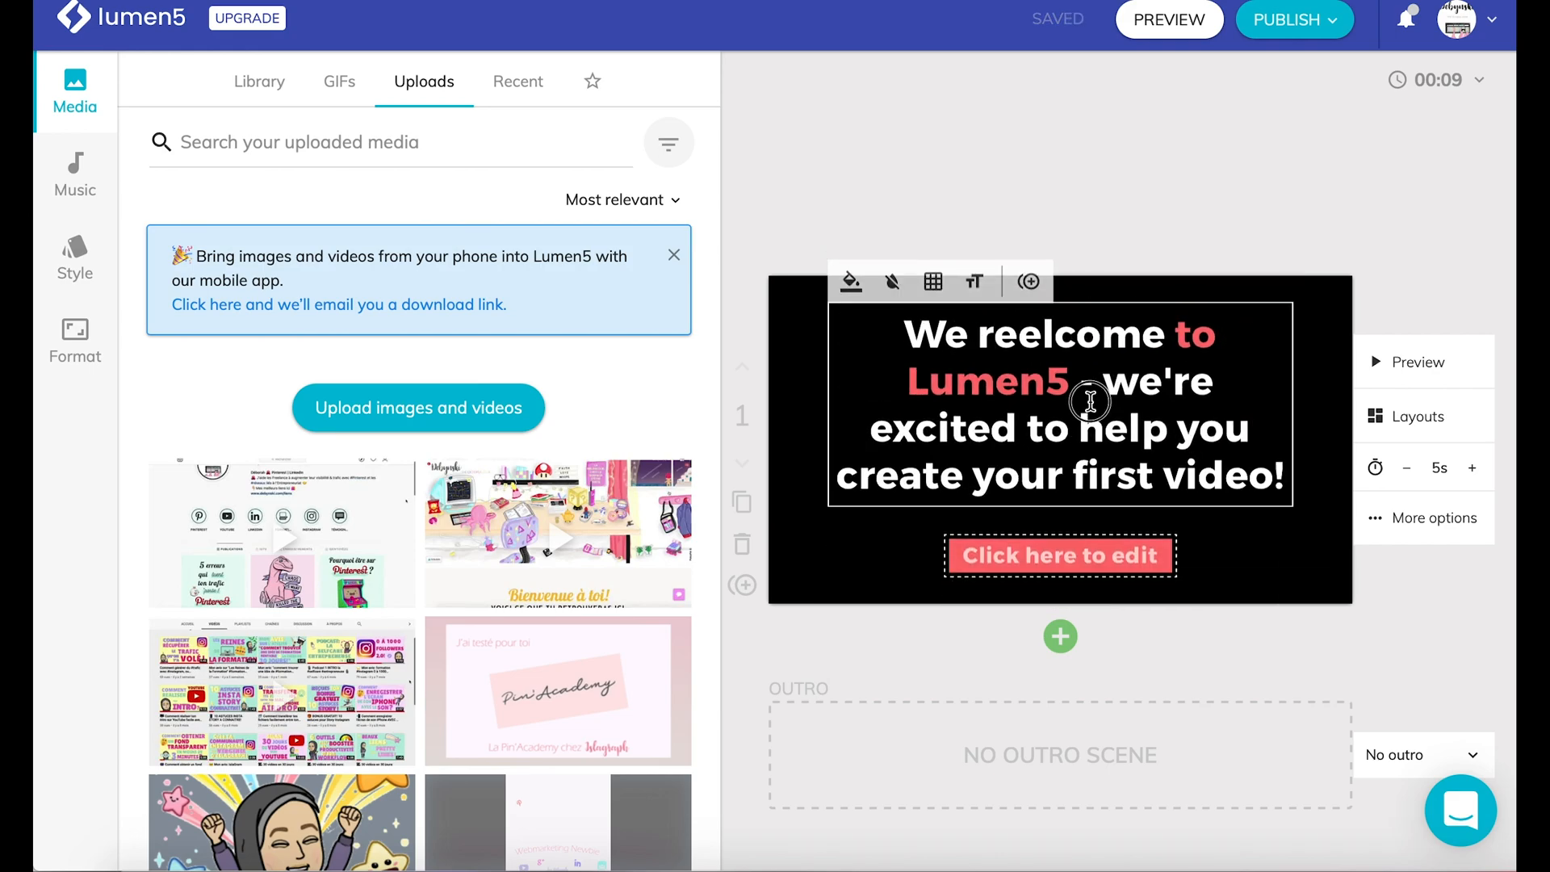
{"action": "triple_click", "coordinate": [1091, 401]}
{"action": "type", "text": "Je r"}
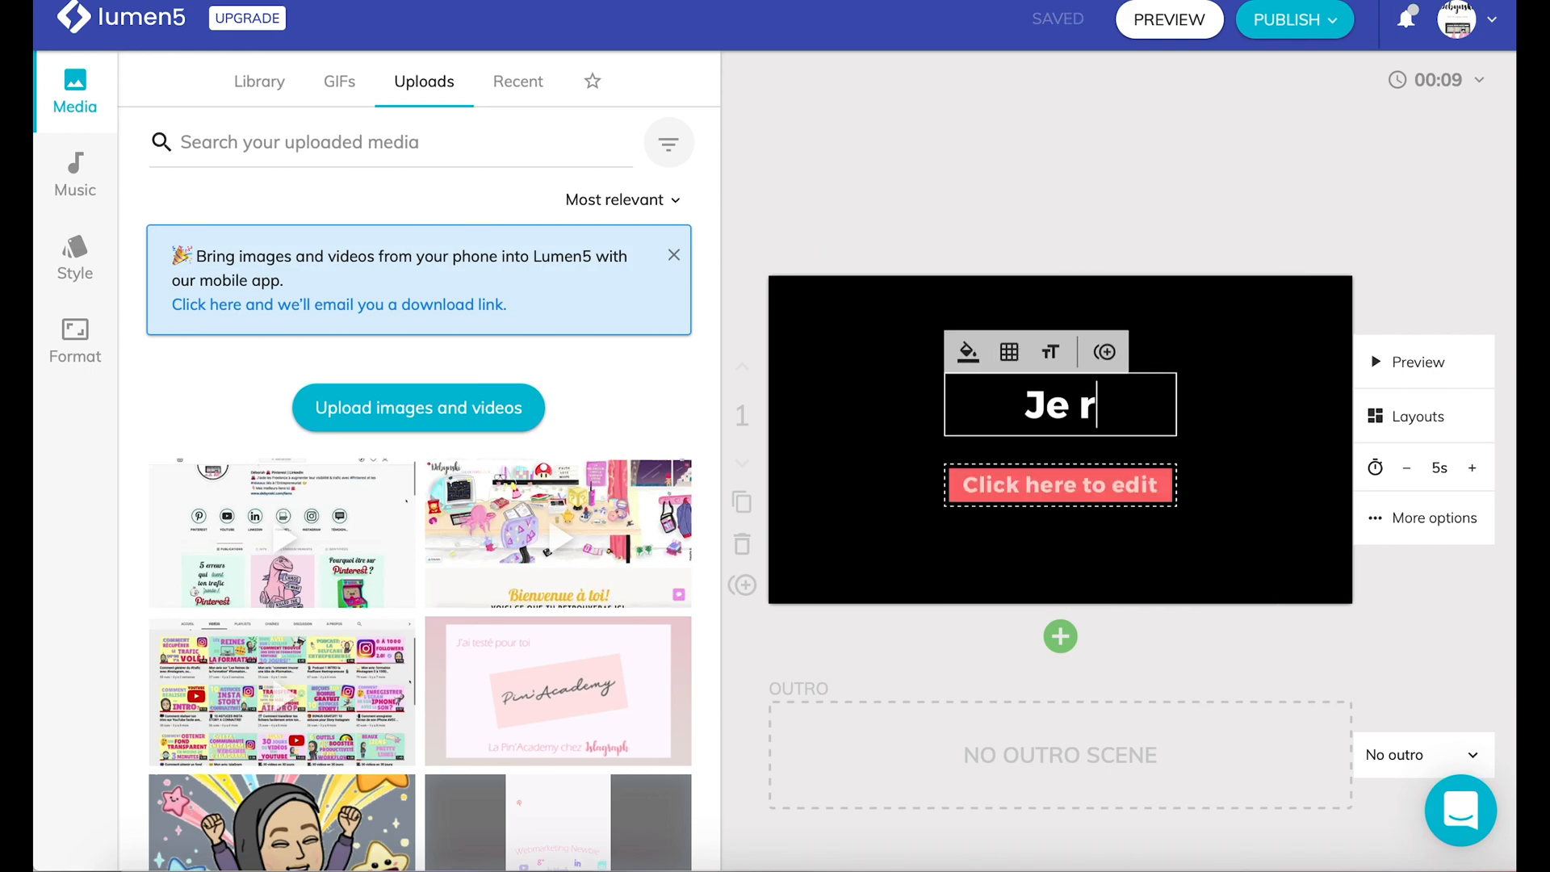
{"action": "type", "text": "éalise une"}
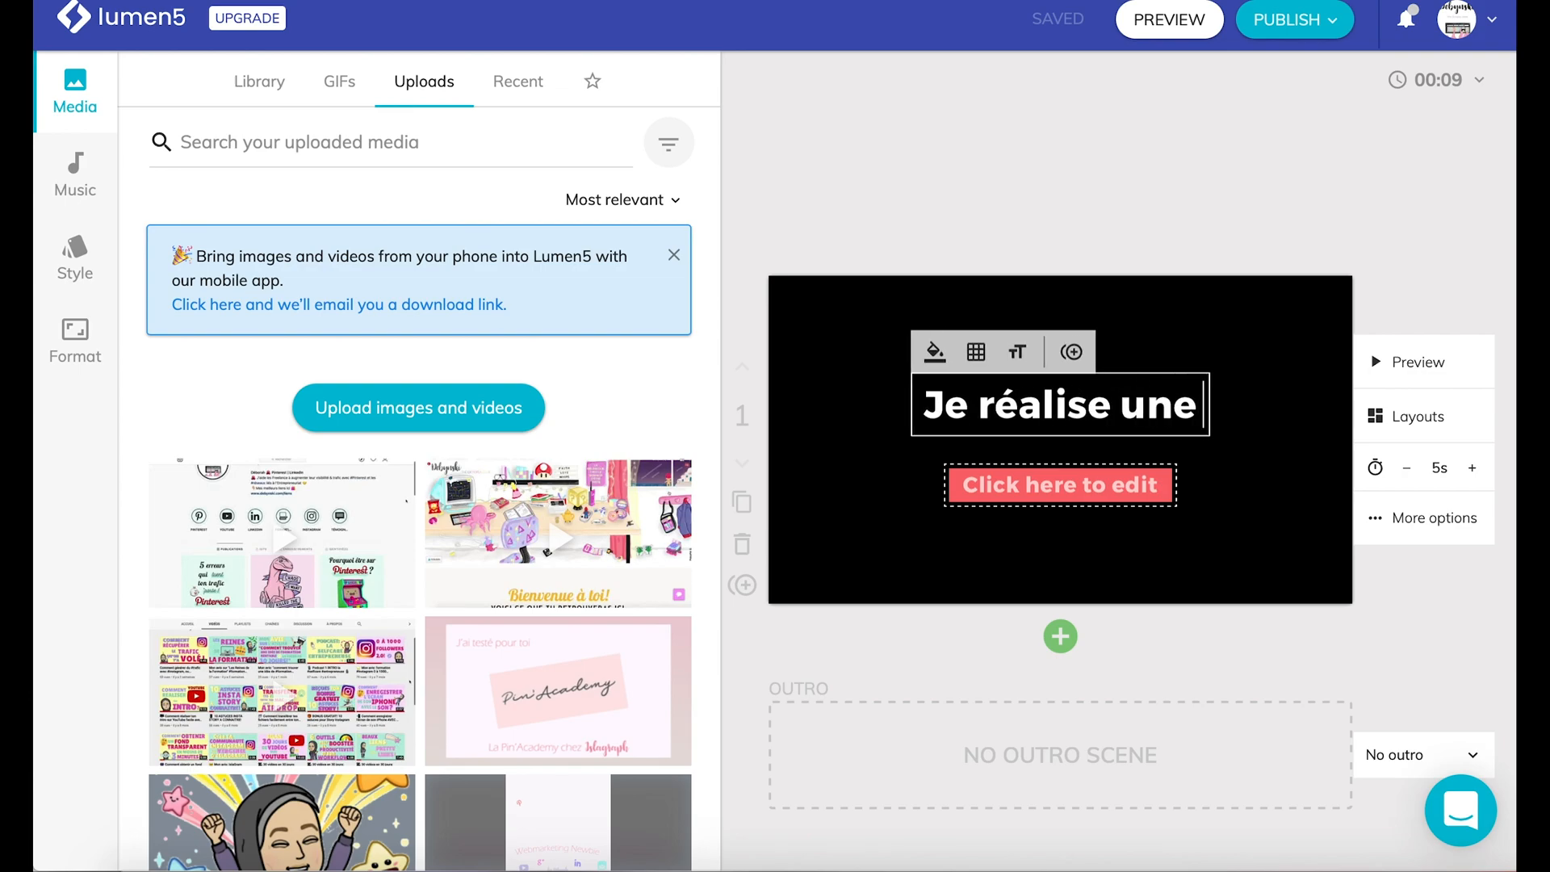
{"action": "type", "text": " nouvelle video"}
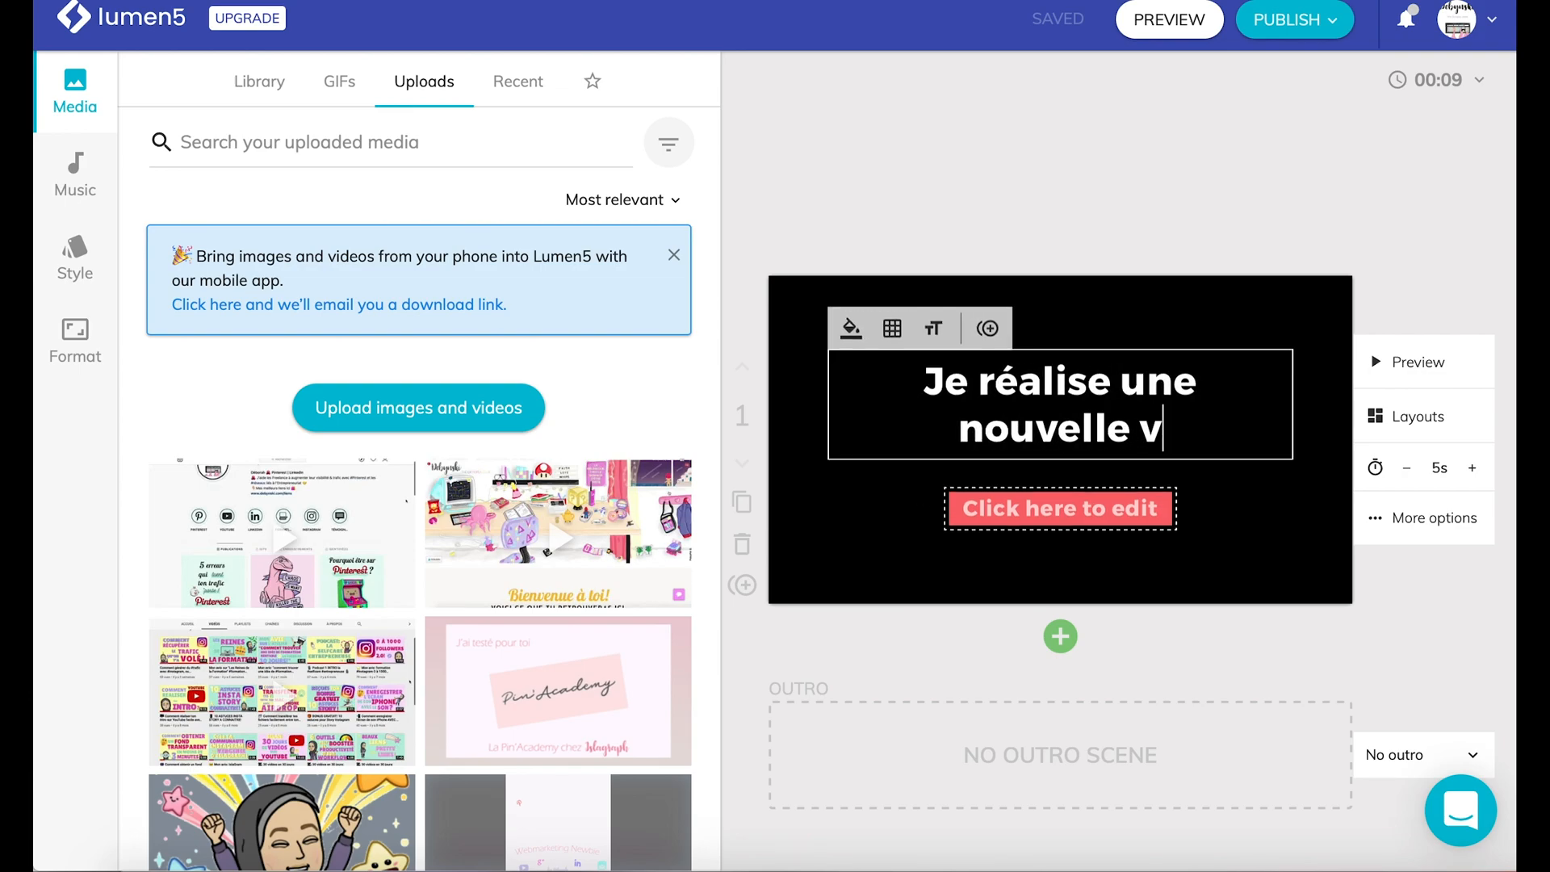
{"action": "left_click", "coordinate": [1069, 515]}
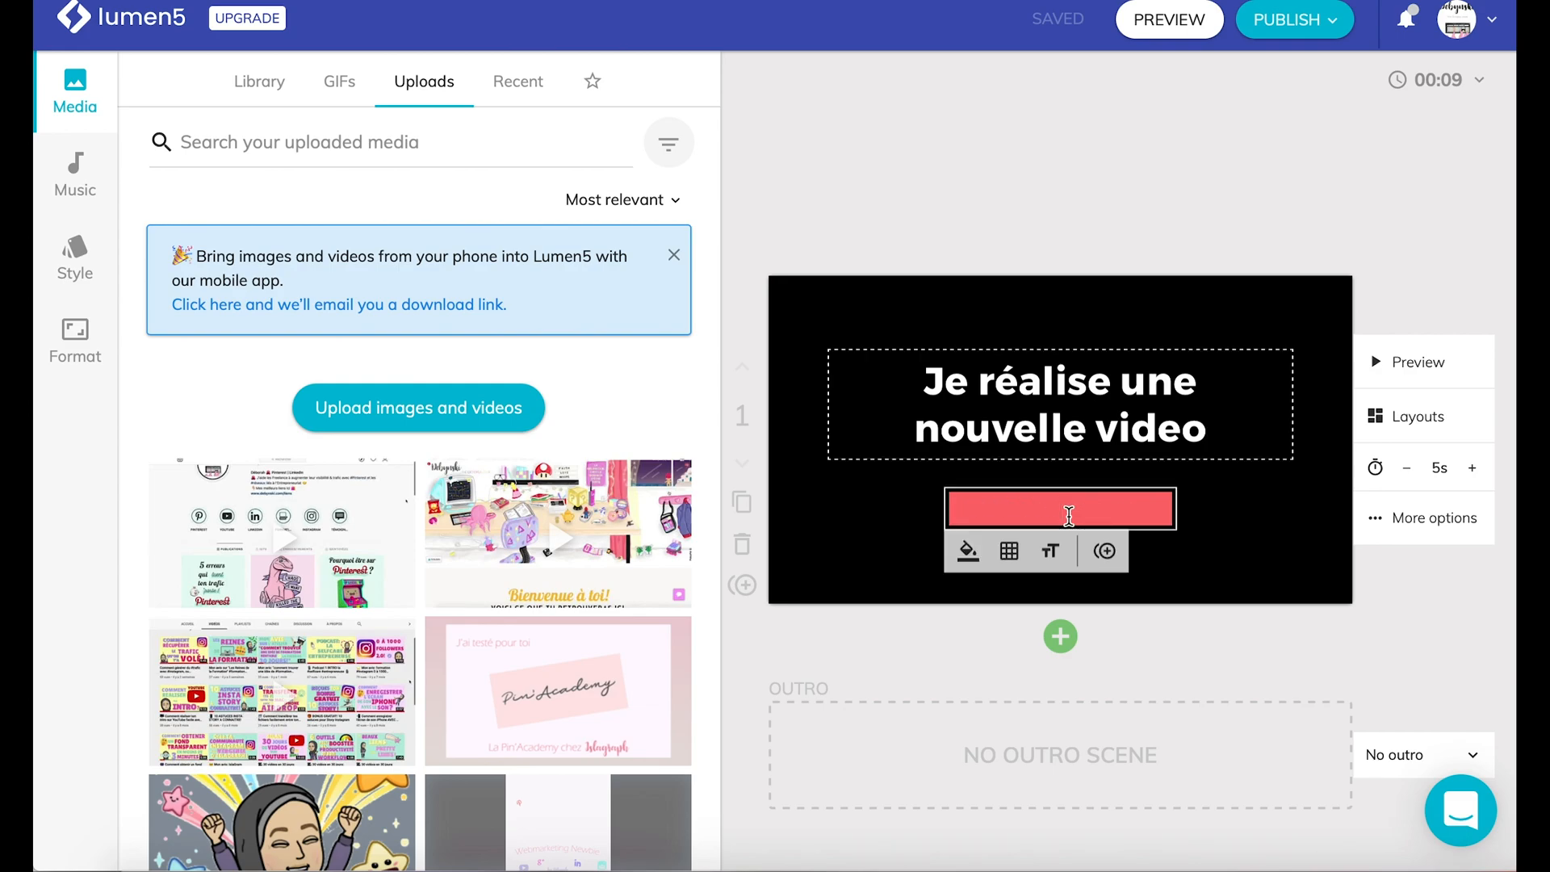
{"action": "type", "text": "J'espère que ça te plaira"}
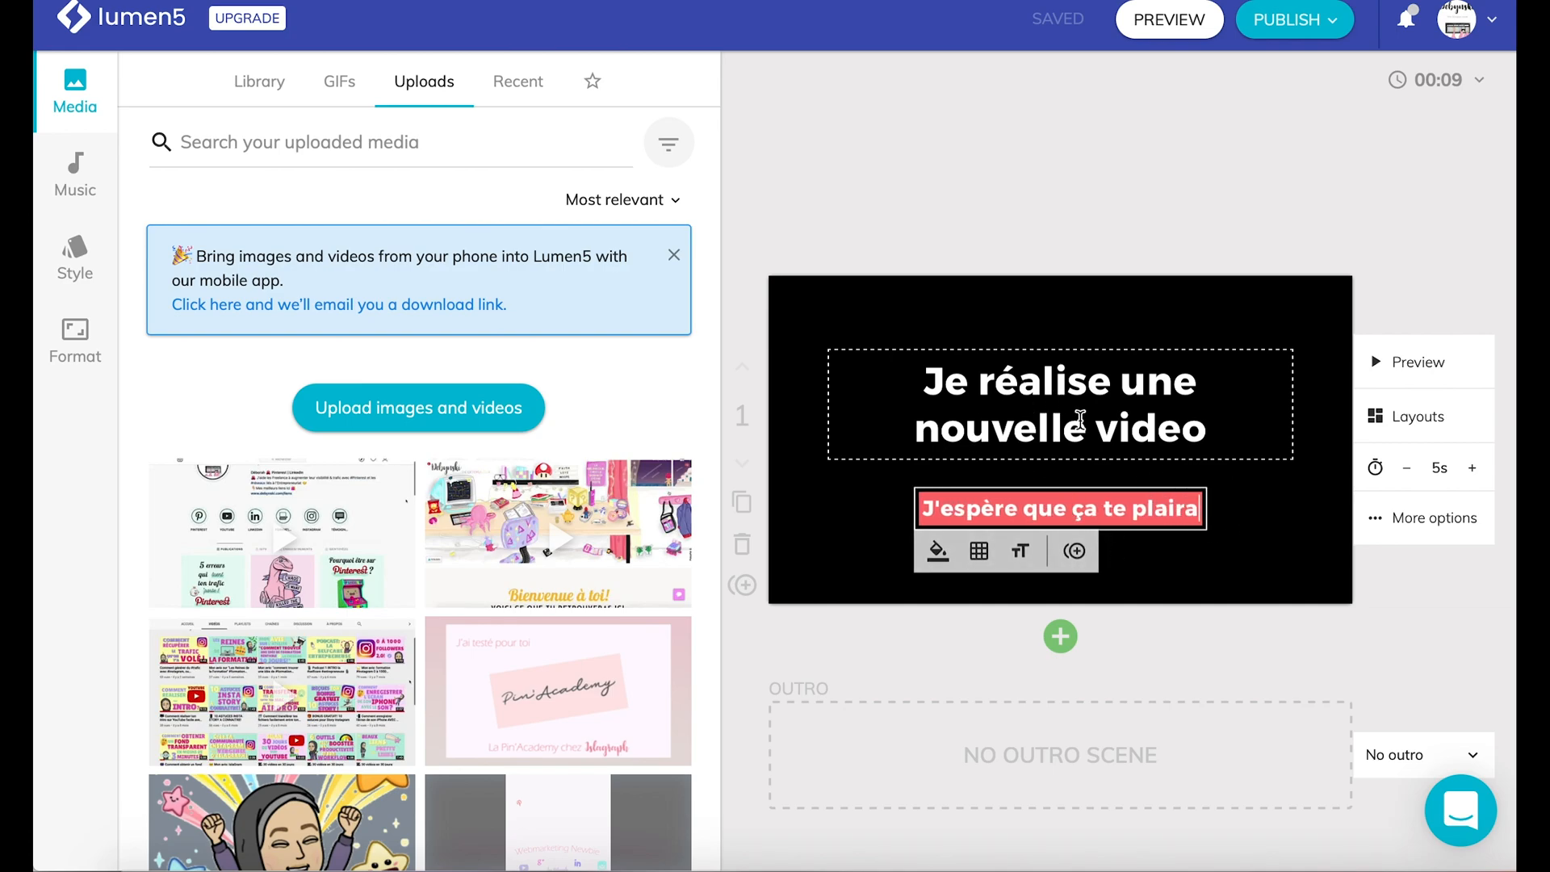
Step: Highlight the word "video" in the headline and "plaira" in the subtitle, and preview the scene
{"action": "double_click", "coordinate": [1131, 418]}
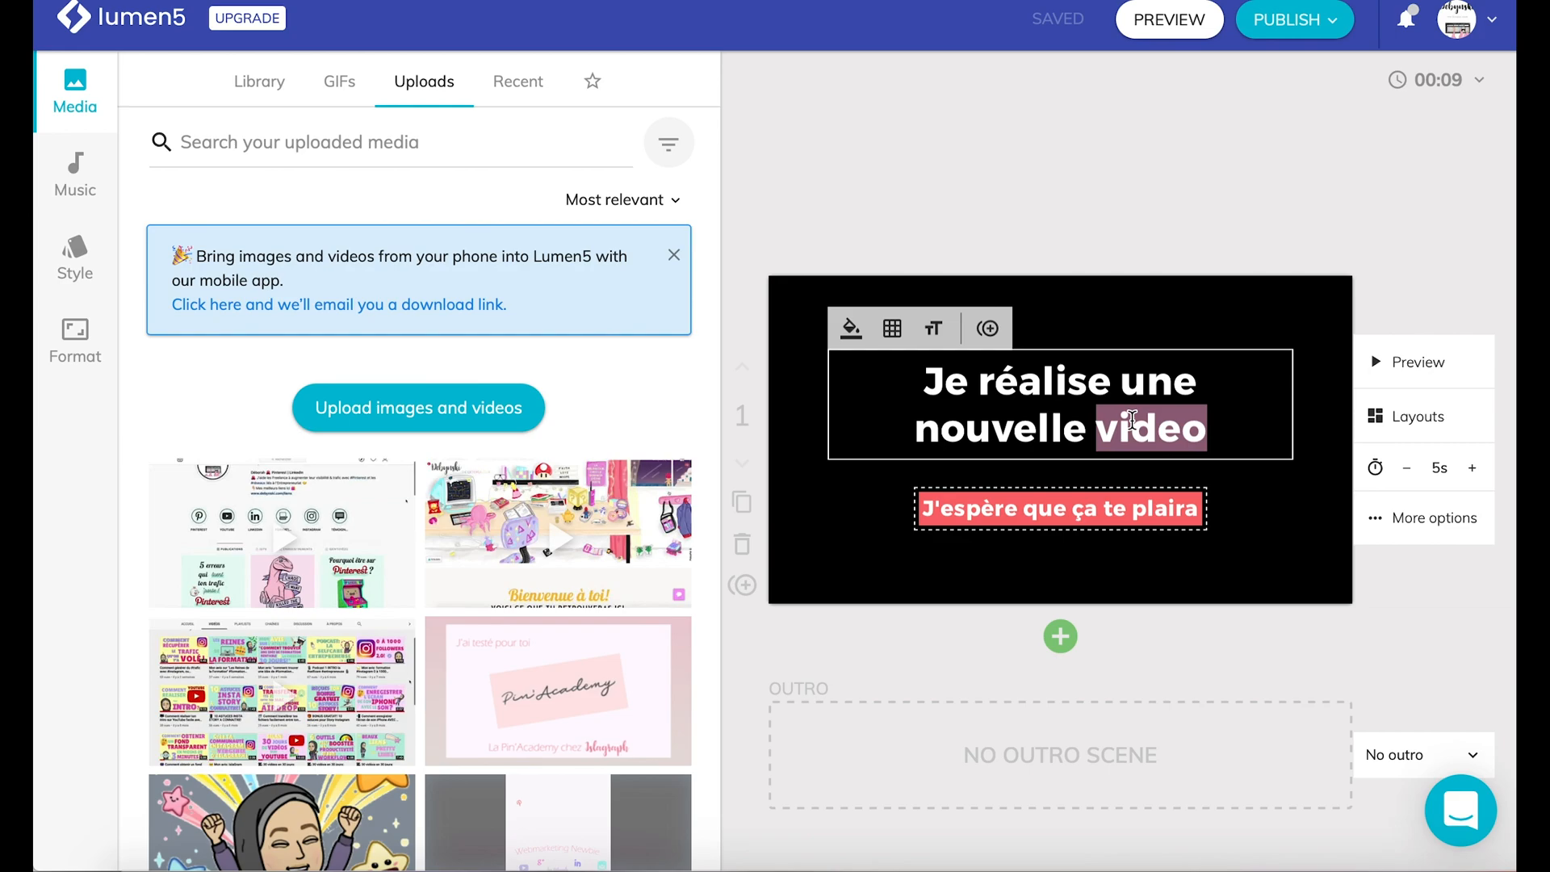
{"action": "left_click", "coordinate": [852, 333]}
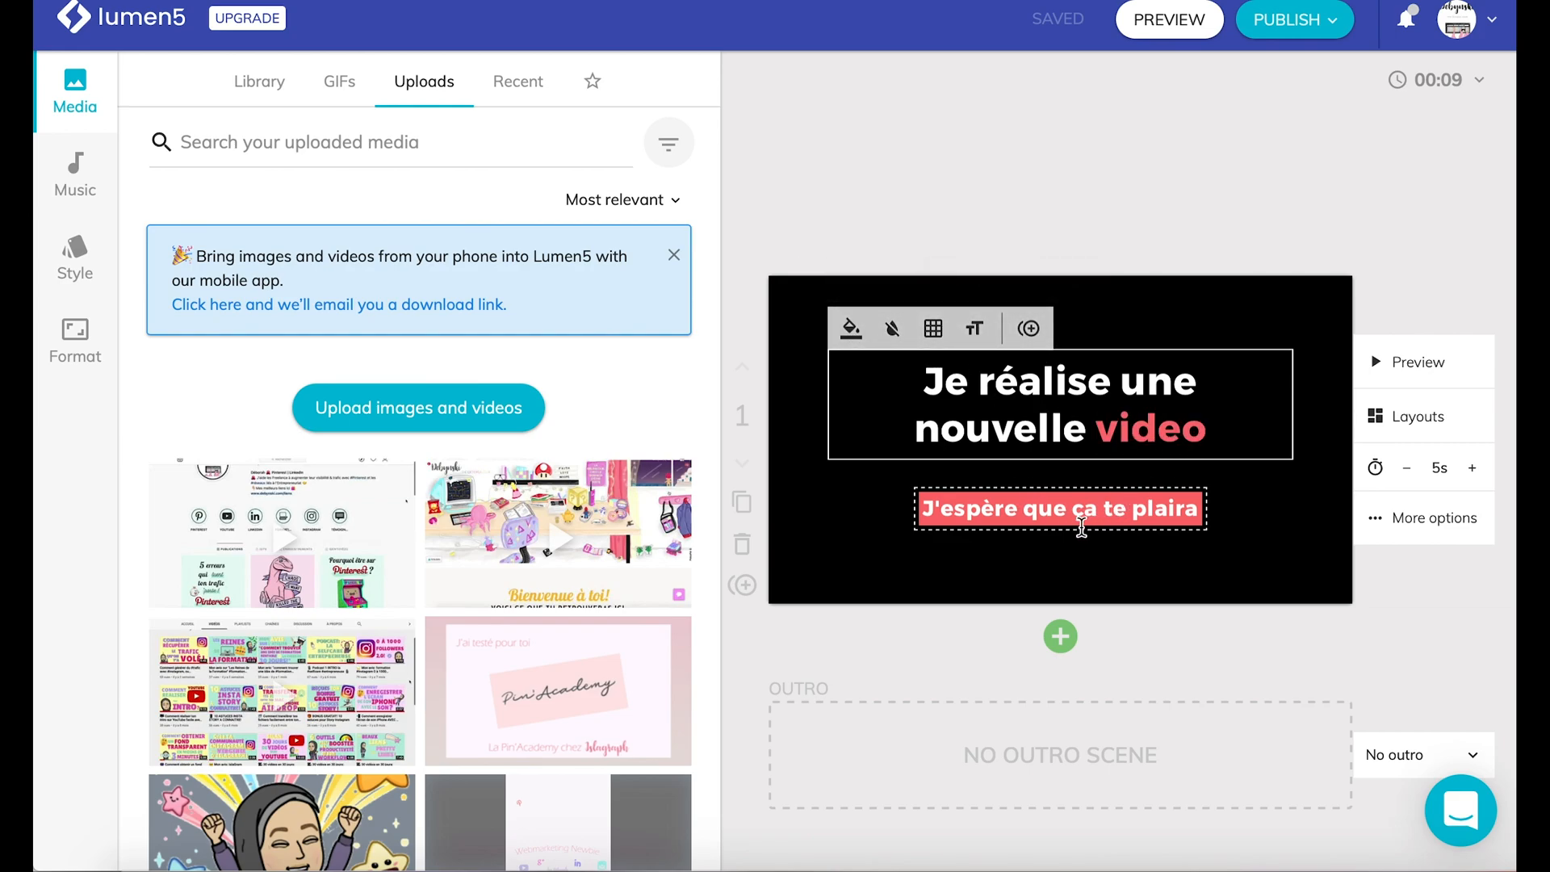
{"action": "double_click", "coordinate": [1167, 508]}
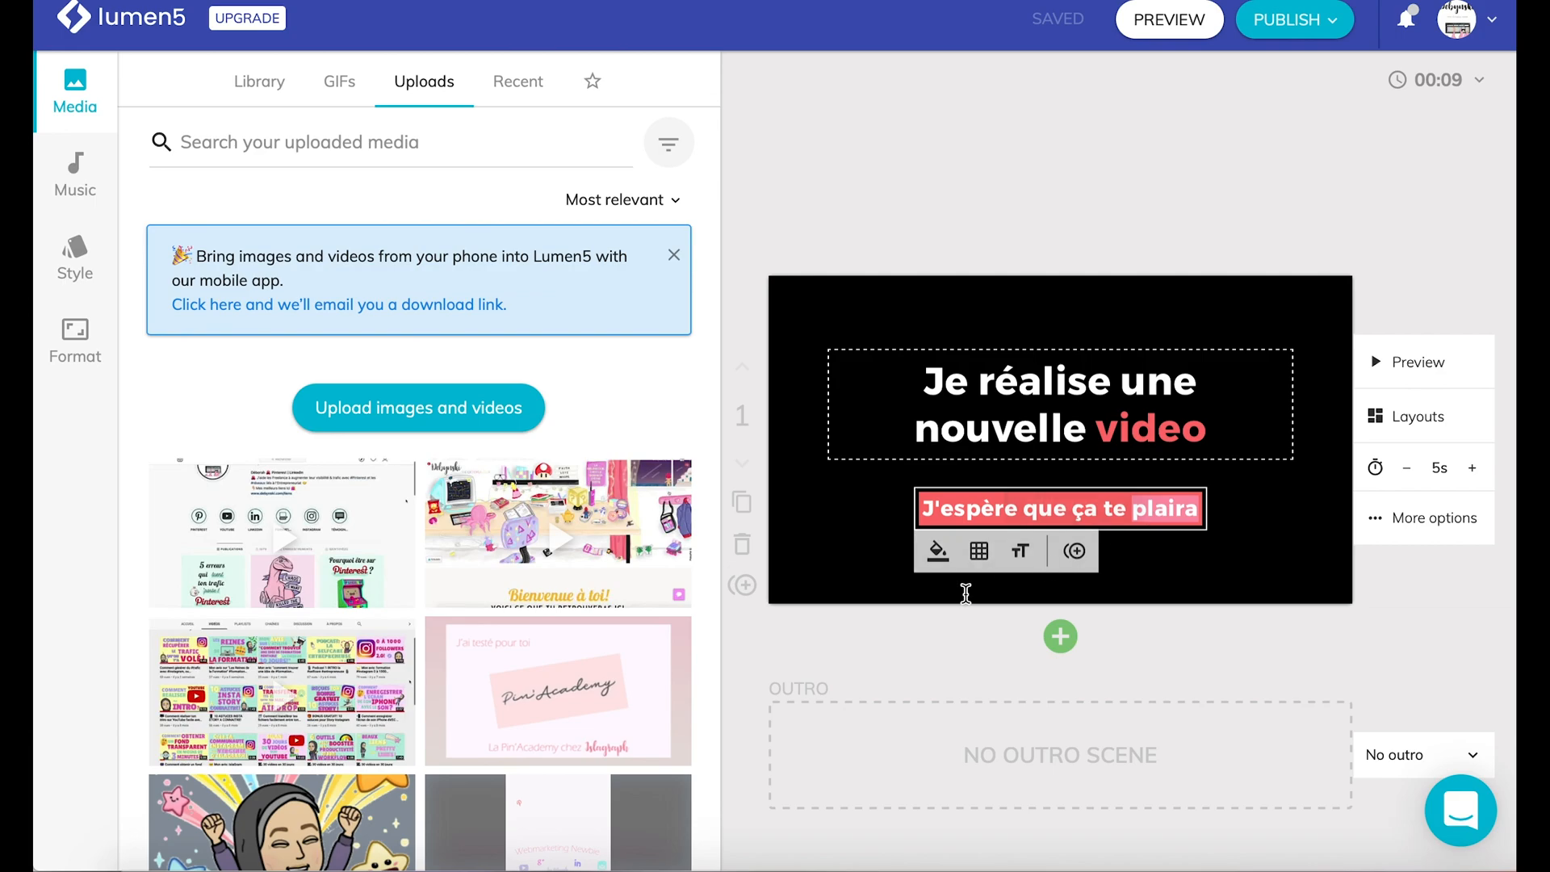
{"action": "left_click", "coordinate": [955, 557]}
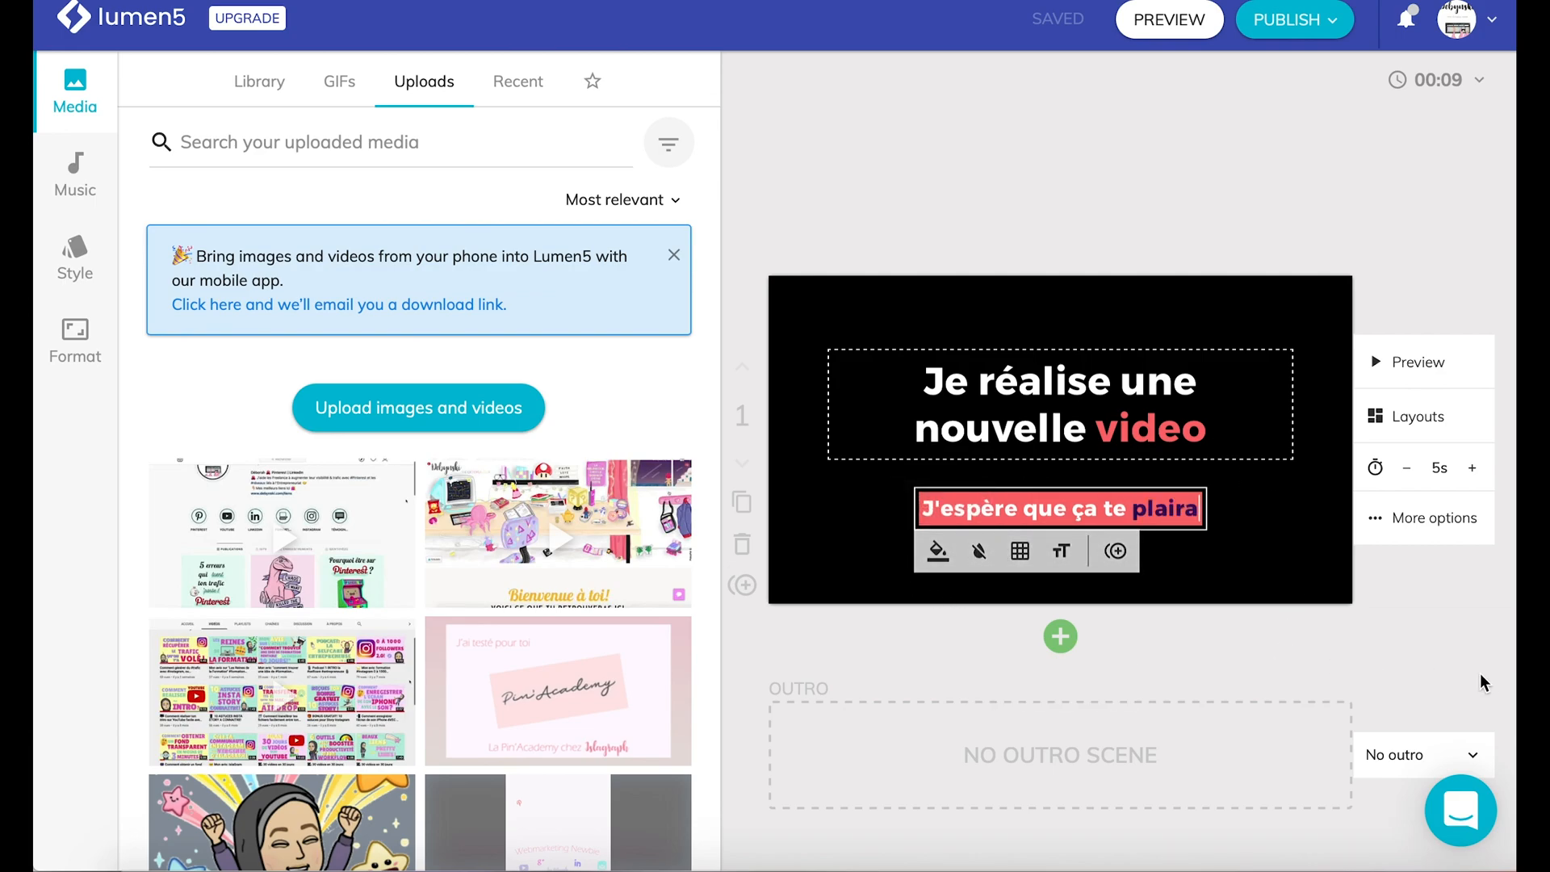
{"action": "left_click", "coordinate": [1379, 364]}
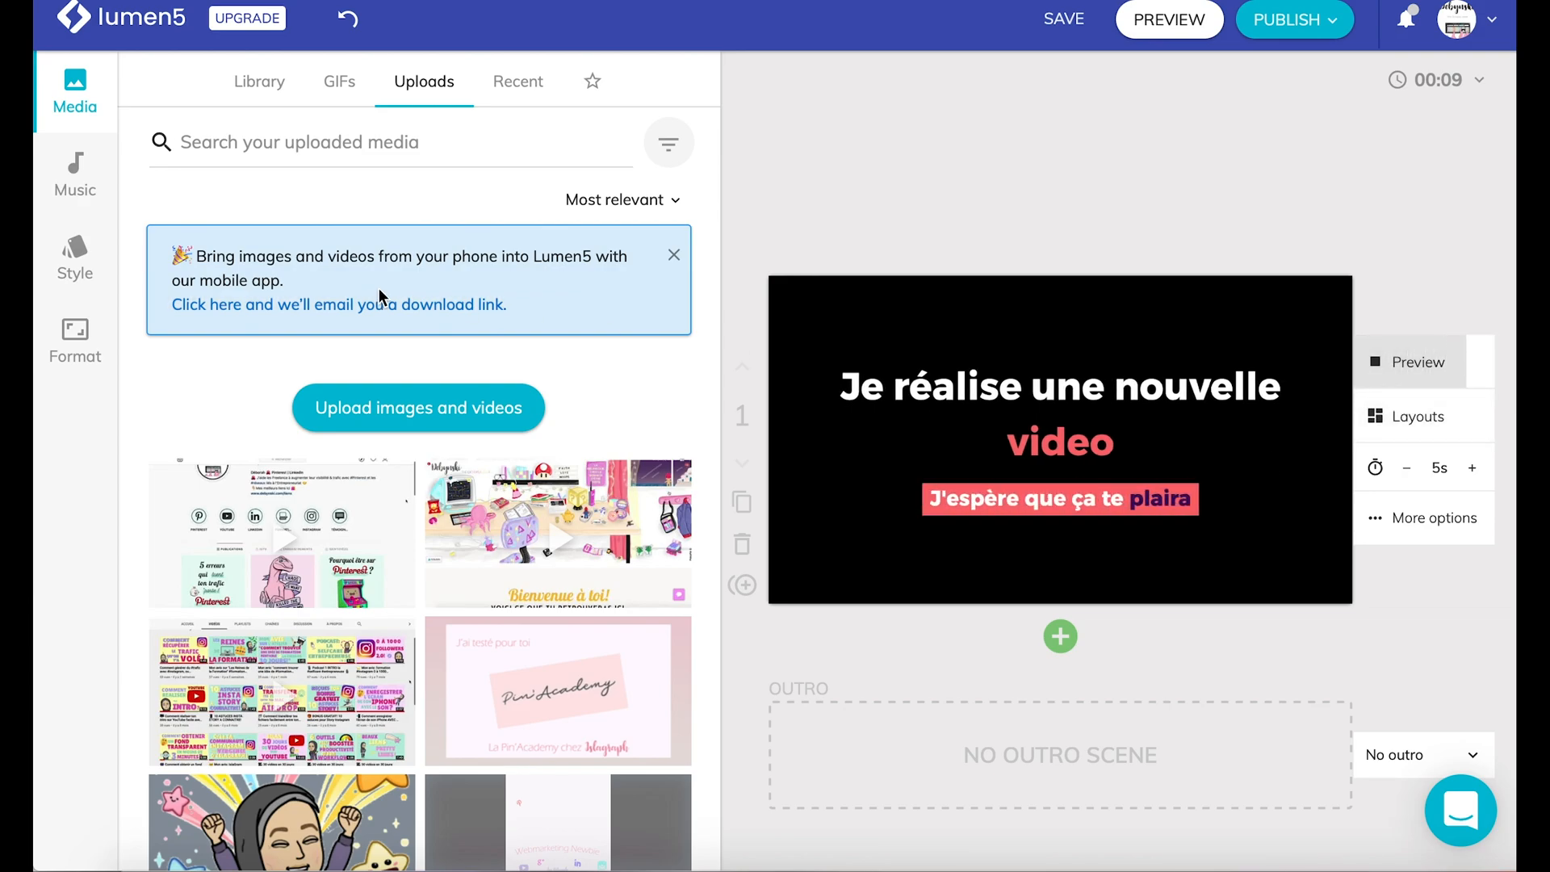
Step: Remove the applied Tarnished music track from the video and preview the scene
{"action": "left_click", "coordinate": [76, 172]}
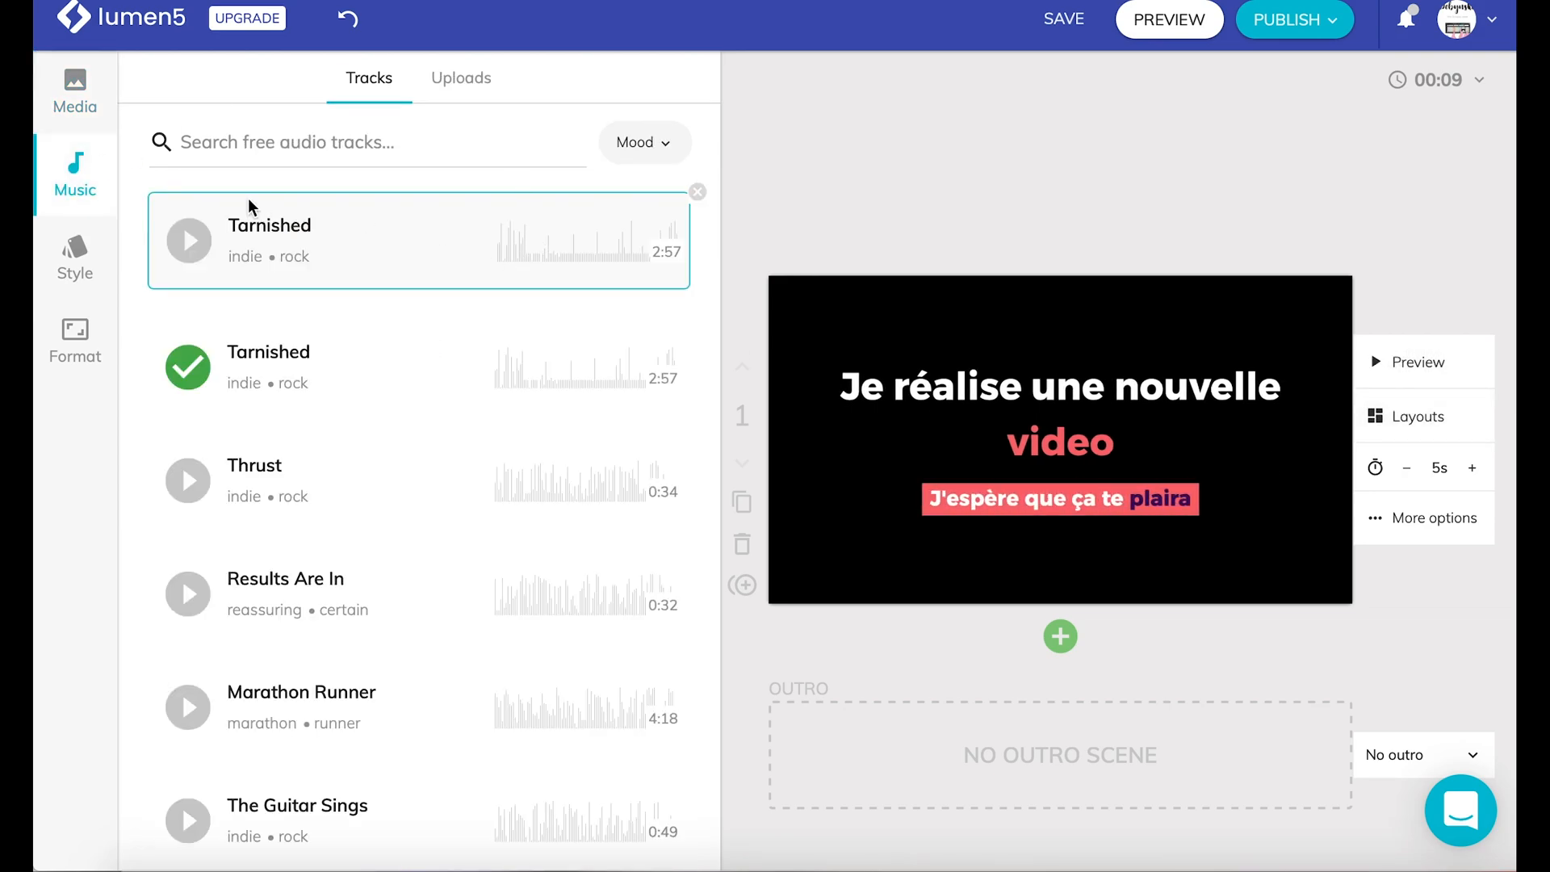
{"action": "left_click", "coordinate": [697, 193]}
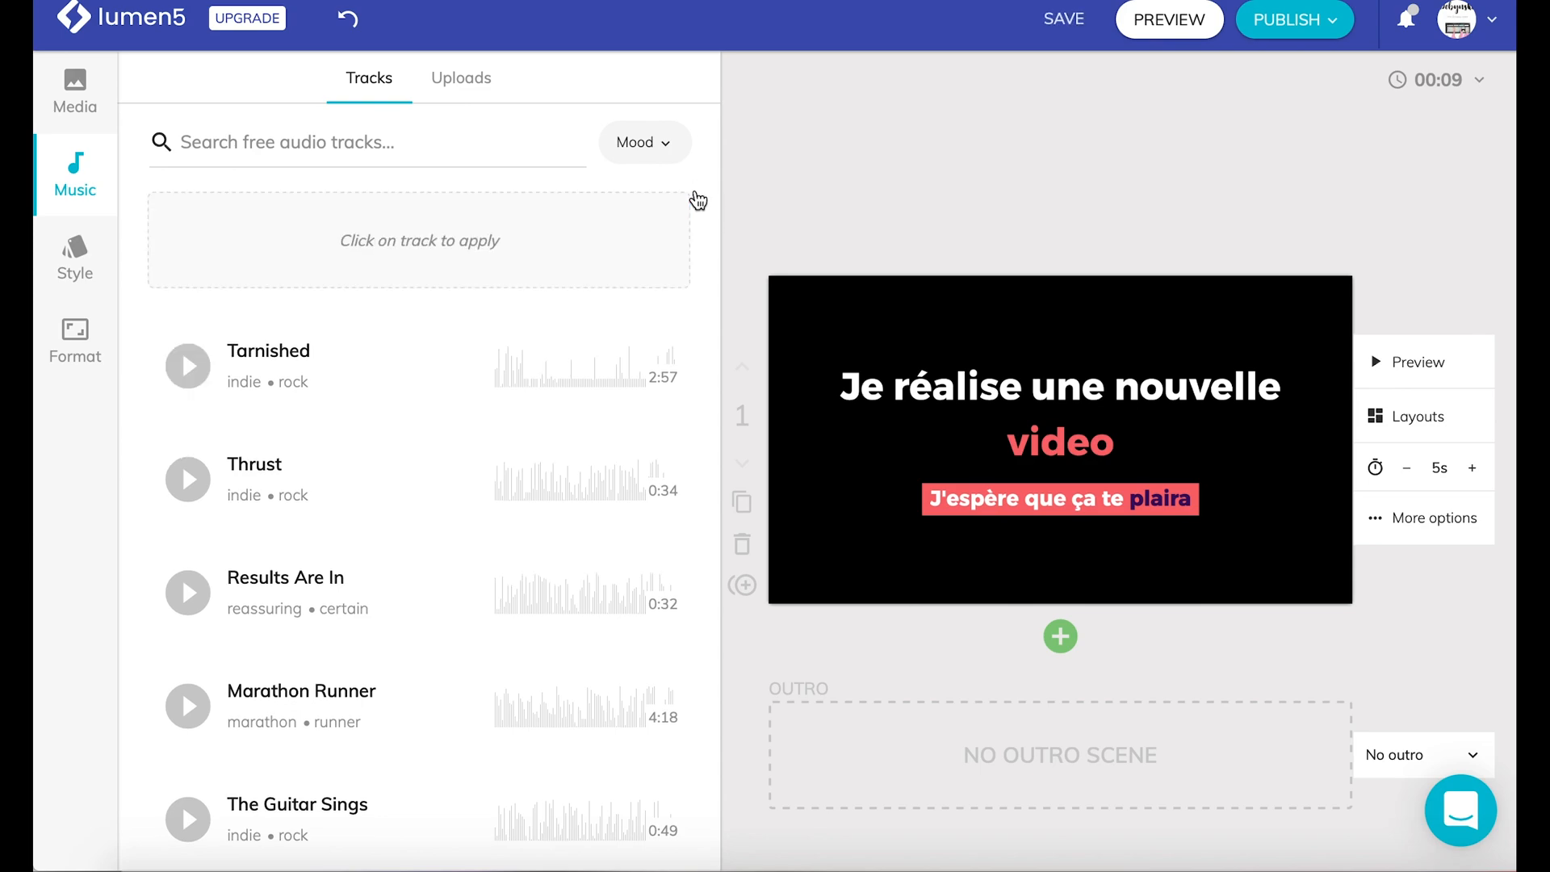
{"action": "left_click", "coordinate": [1379, 362]}
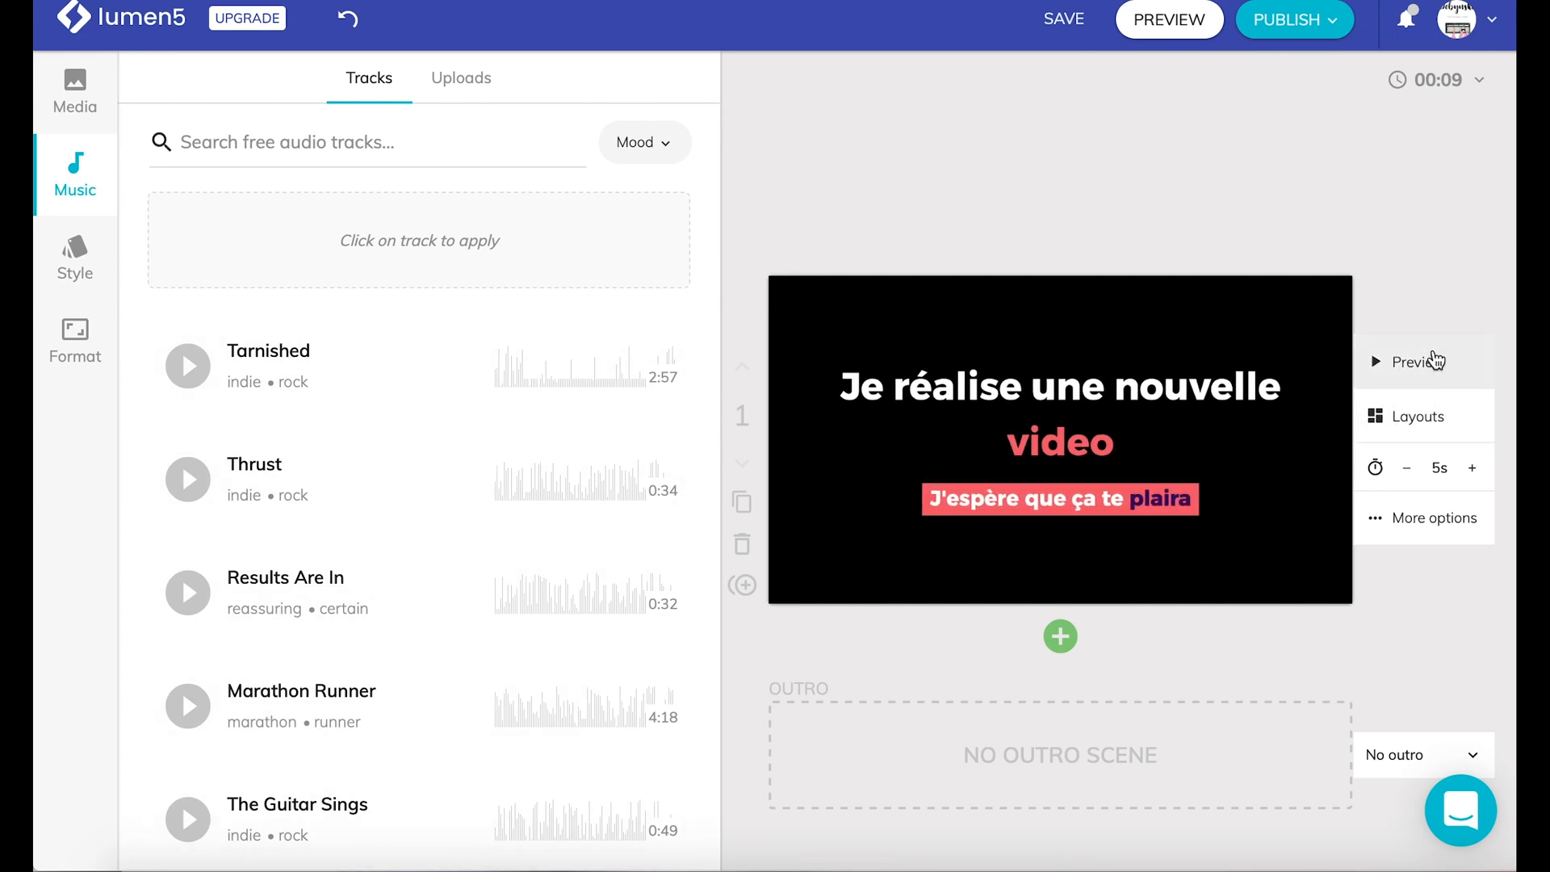
Step: Apply the title layout with slanted purple side panels to the first scene and preview it
{"action": "left_click", "coordinate": [1389, 416]}
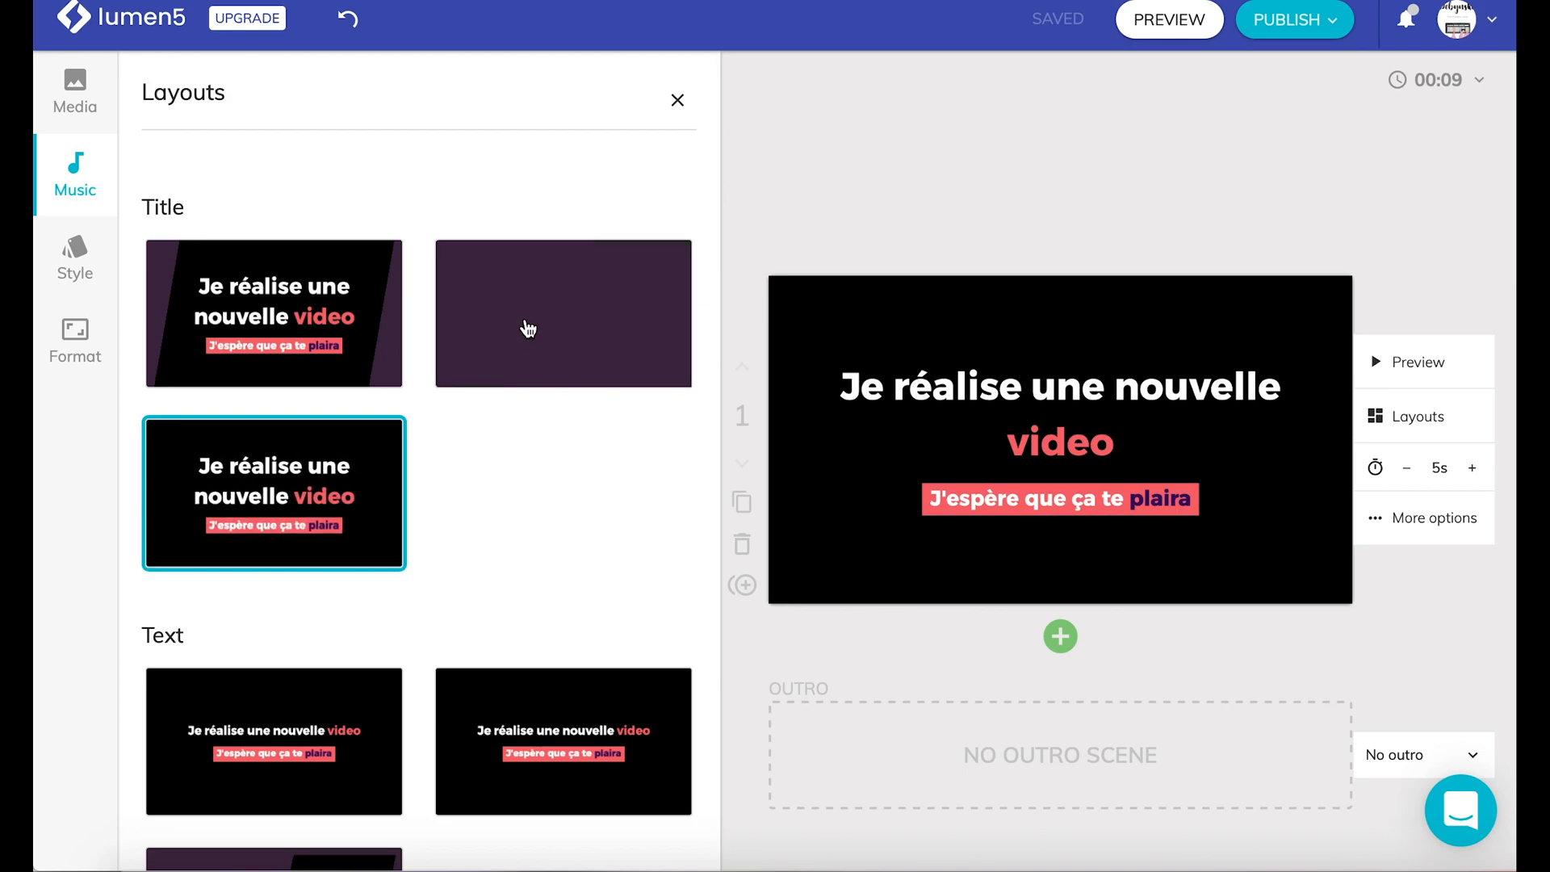
{"action": "left_click", "coordinate": [327, 310]}
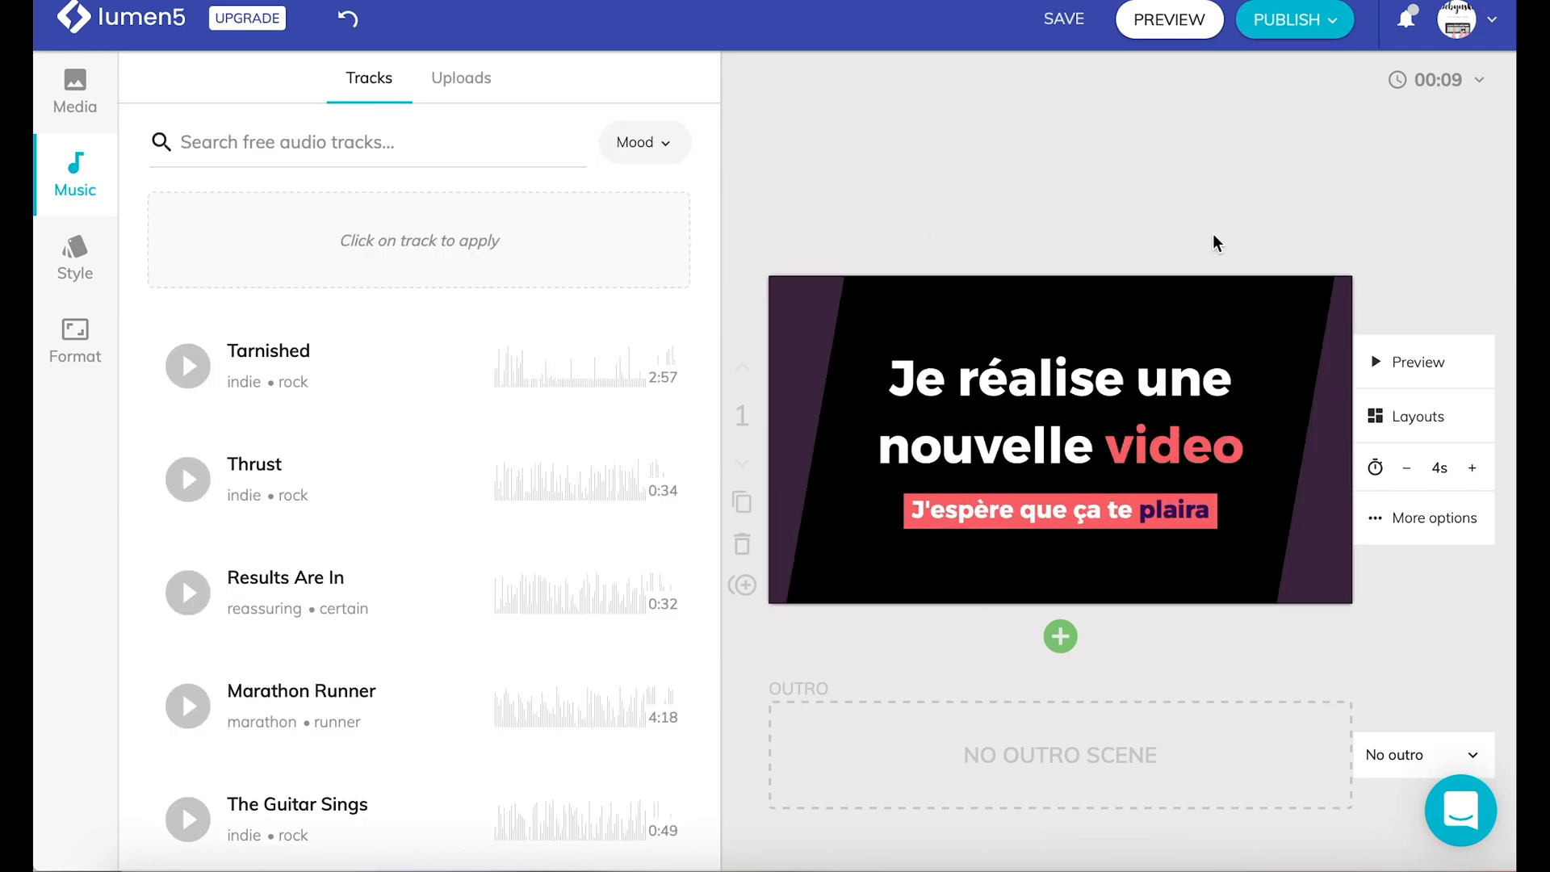
{"action": "left_click", "coordinate": [1409, 373]}
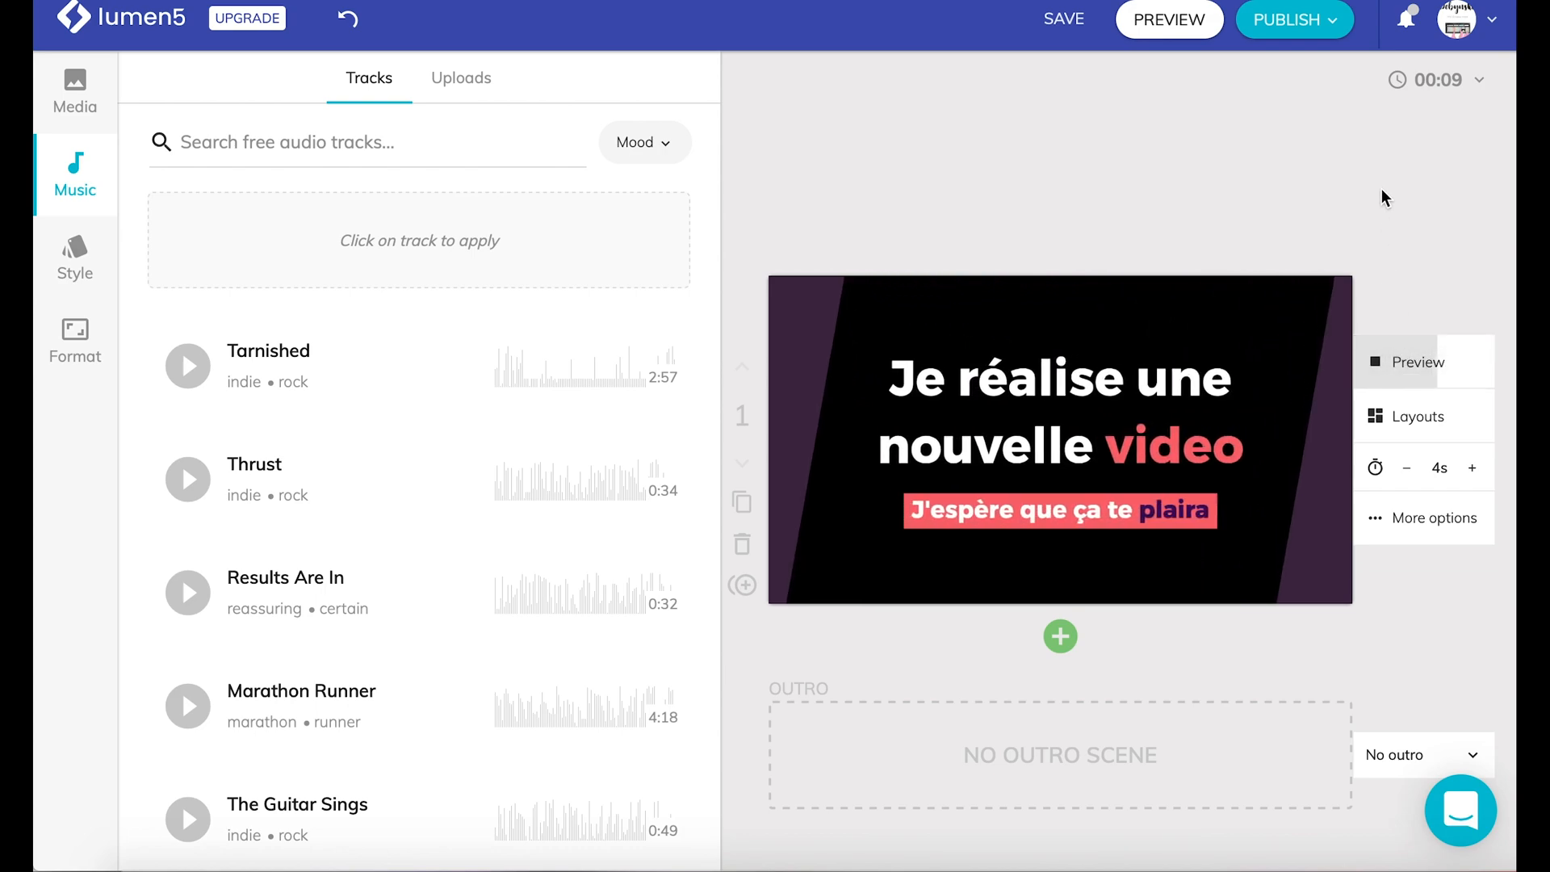
Step: Set the first scene's duration to 6 seconds
{"action": "scroll", "coordinate": [1383, 191], "scroll_direction": "down", "scroll_amount": 1}
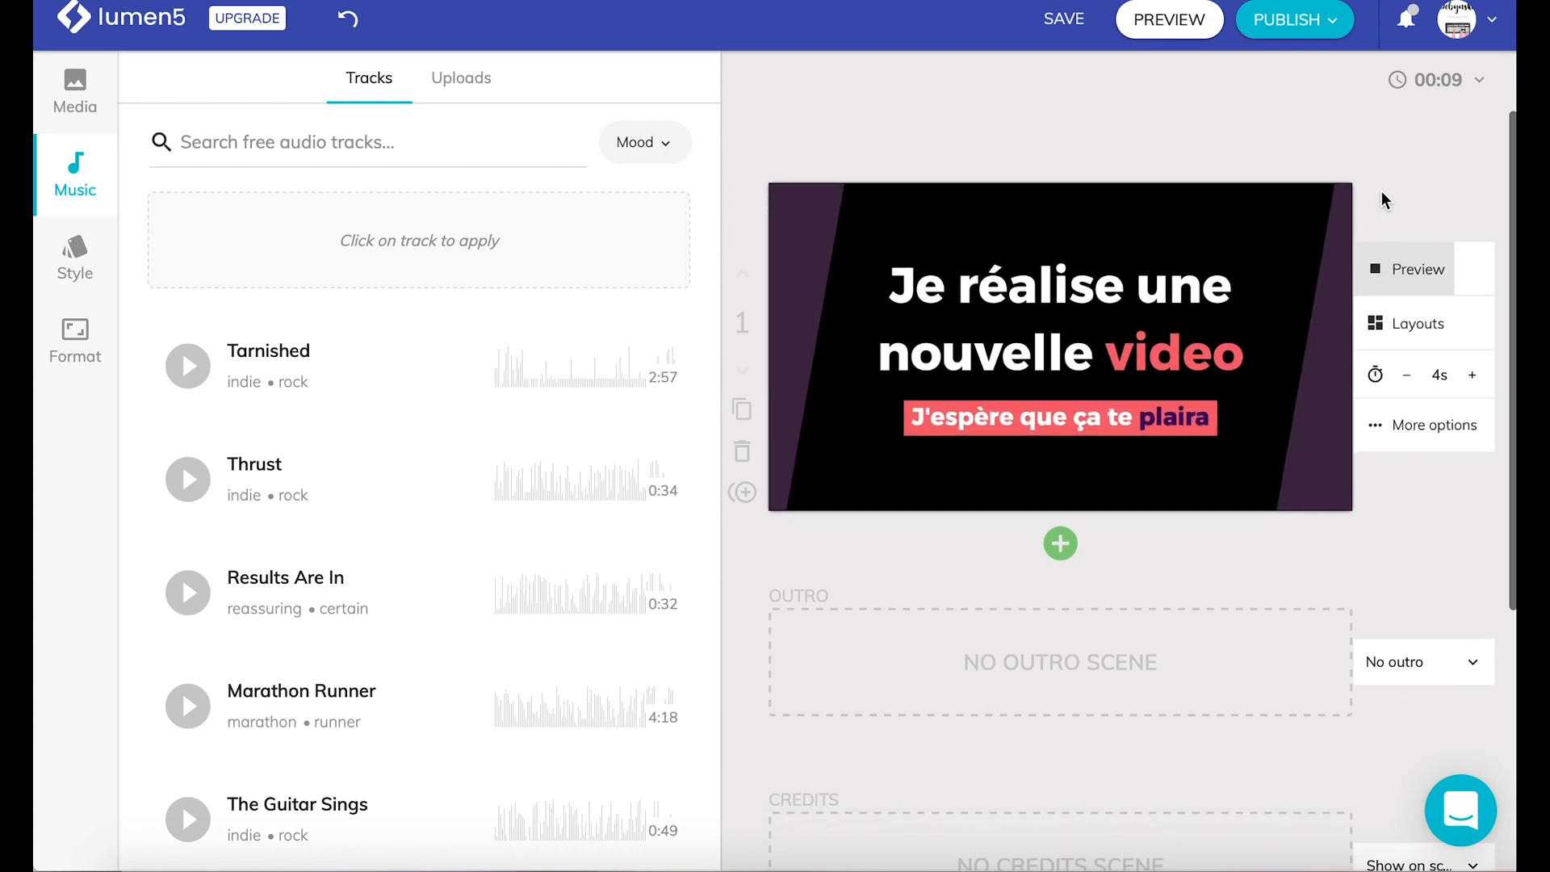
{"action": "left_click", "coordinate": [1406, 374]}
{"action": "left_click", "coordinate": [1473, 375]}
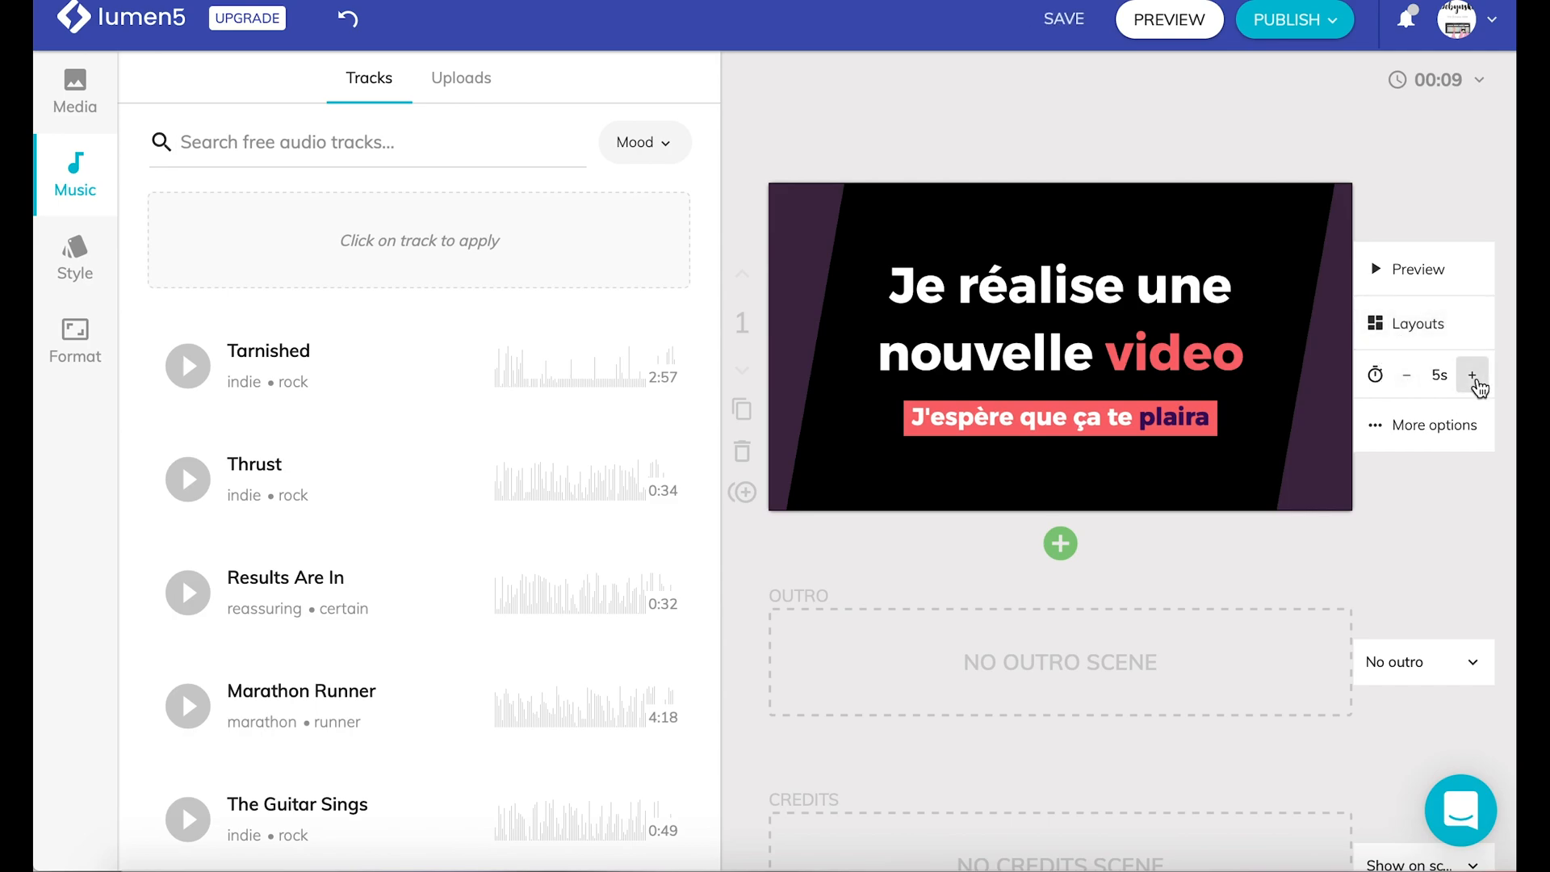
Step: Try the Zoom in and Zoom out background animations in the scene options, and close without applying
{"action": "left_click", "coordinate": [1445, 426]}
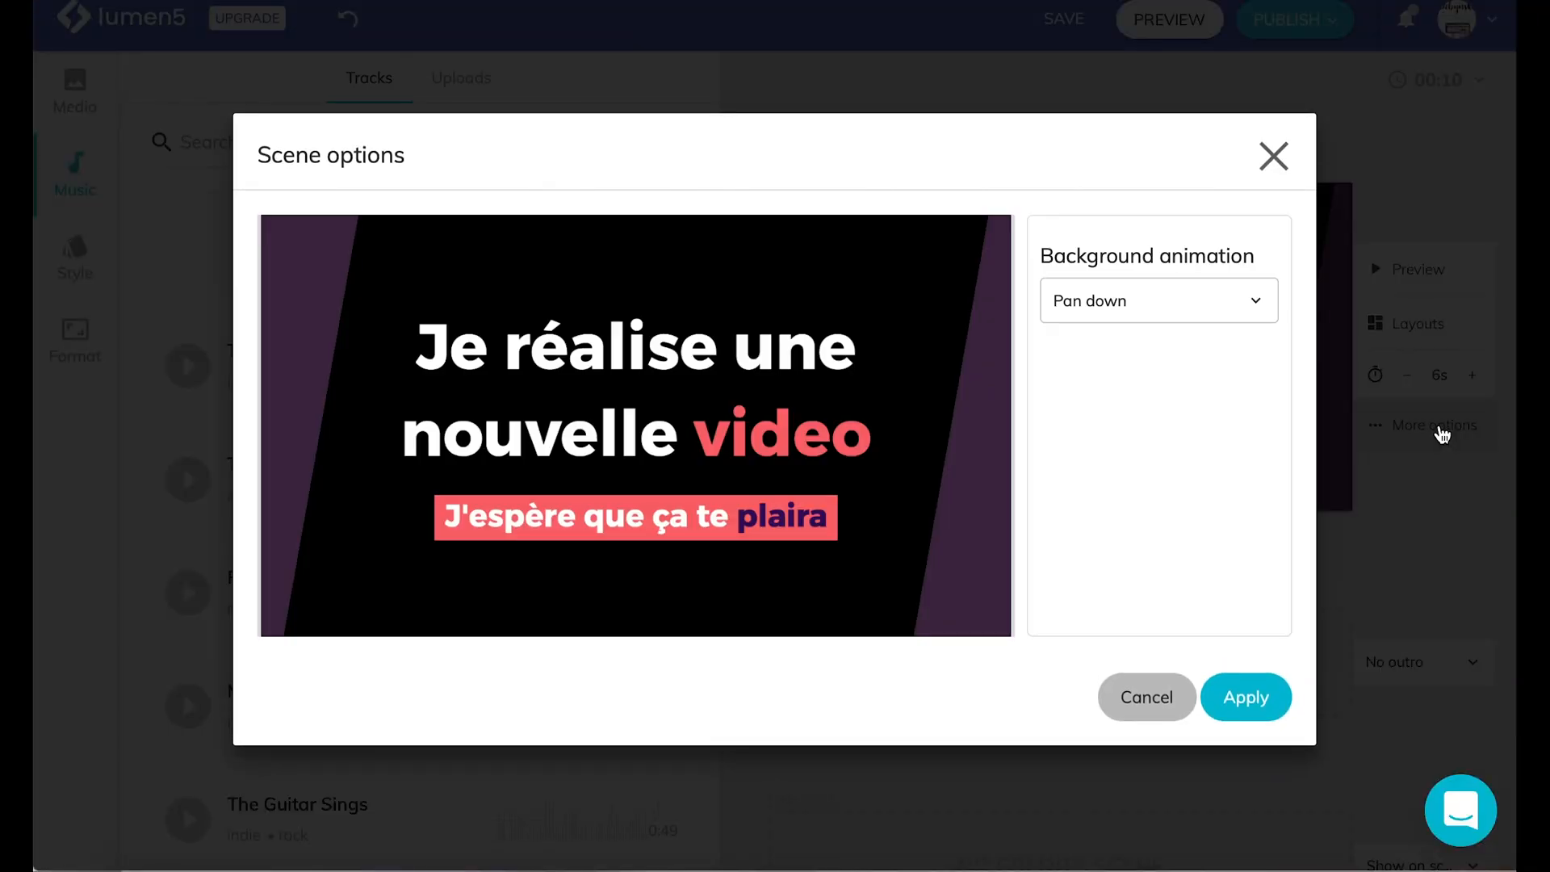
{"action": "left_click", "coordinate": [1241, 306]}
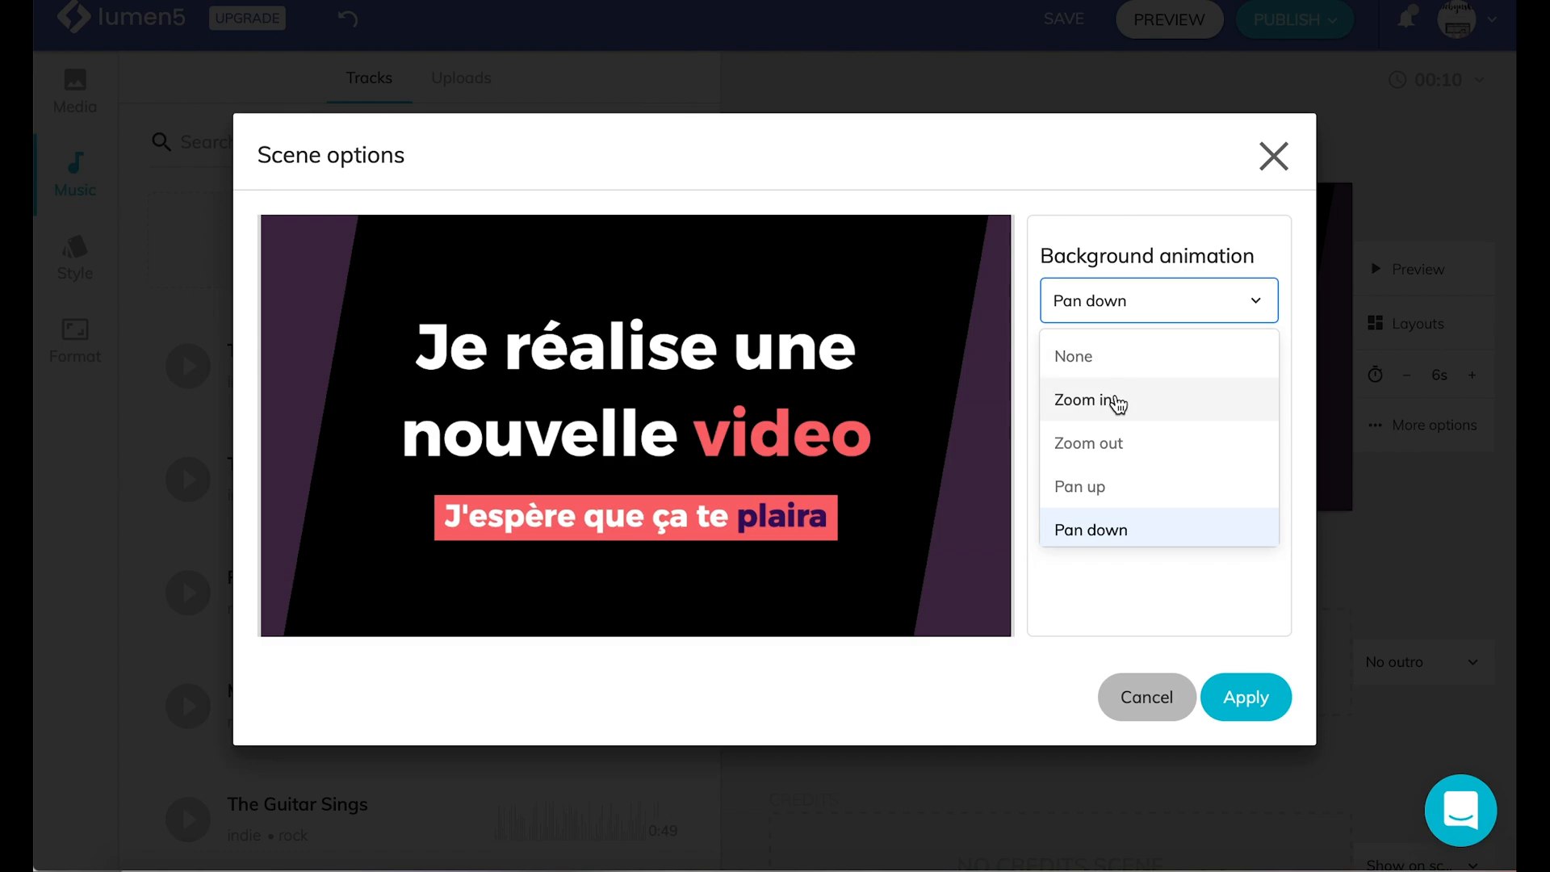
{"action": "left_click", "coordinate": [1115, 401]}
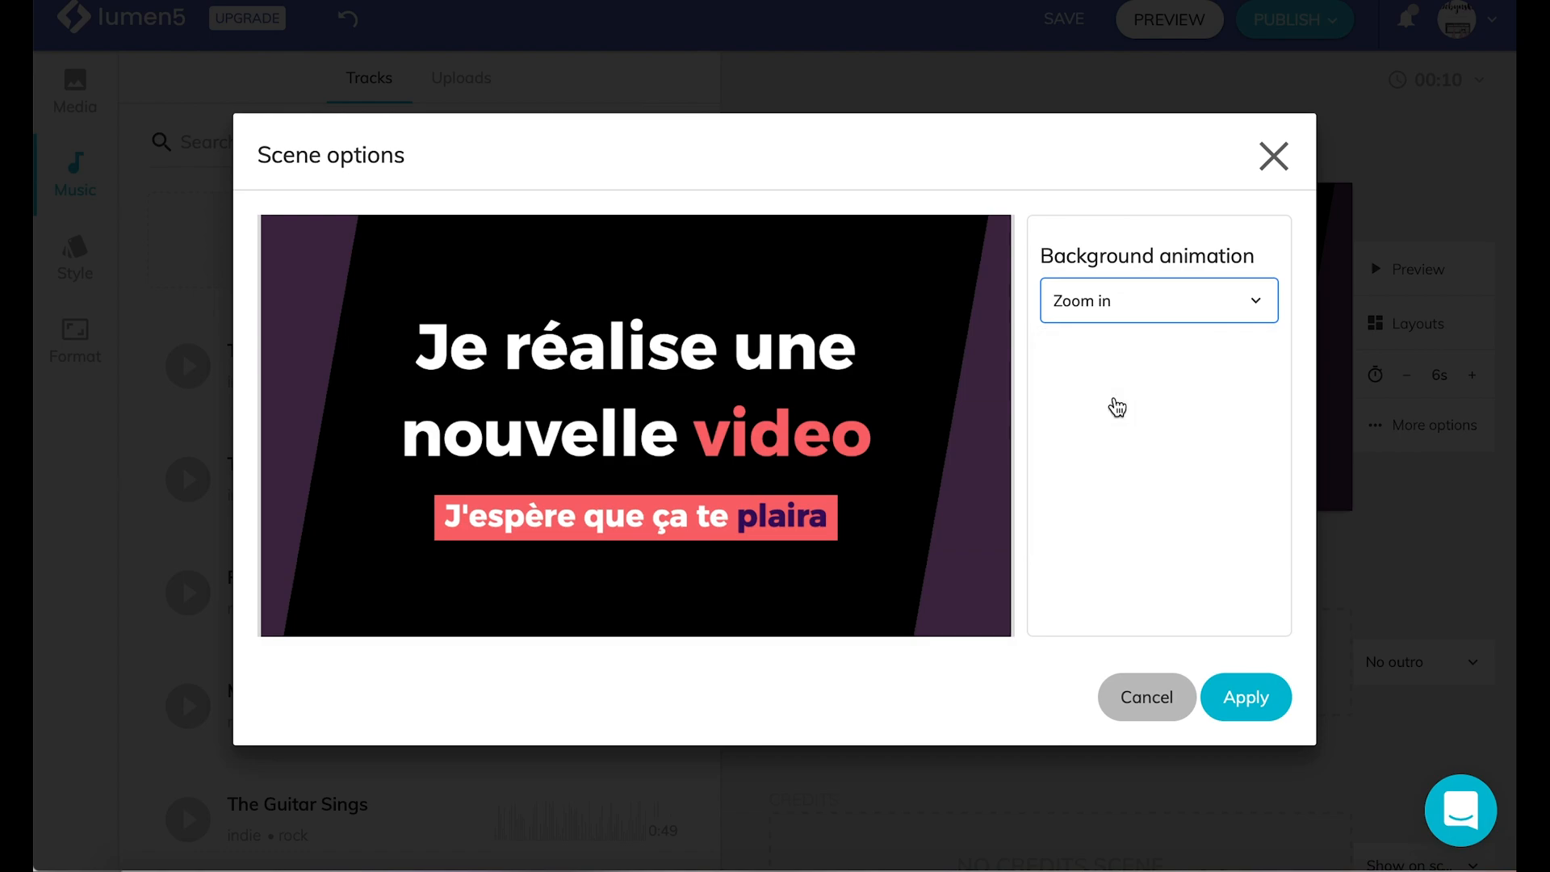
{"action": "left_click", "coordinate": [1228, 316]}
{"action": "left_click", "coordinate": [1176, 443]}
{"action": "left_click", "coordinate": [1273, 156]}
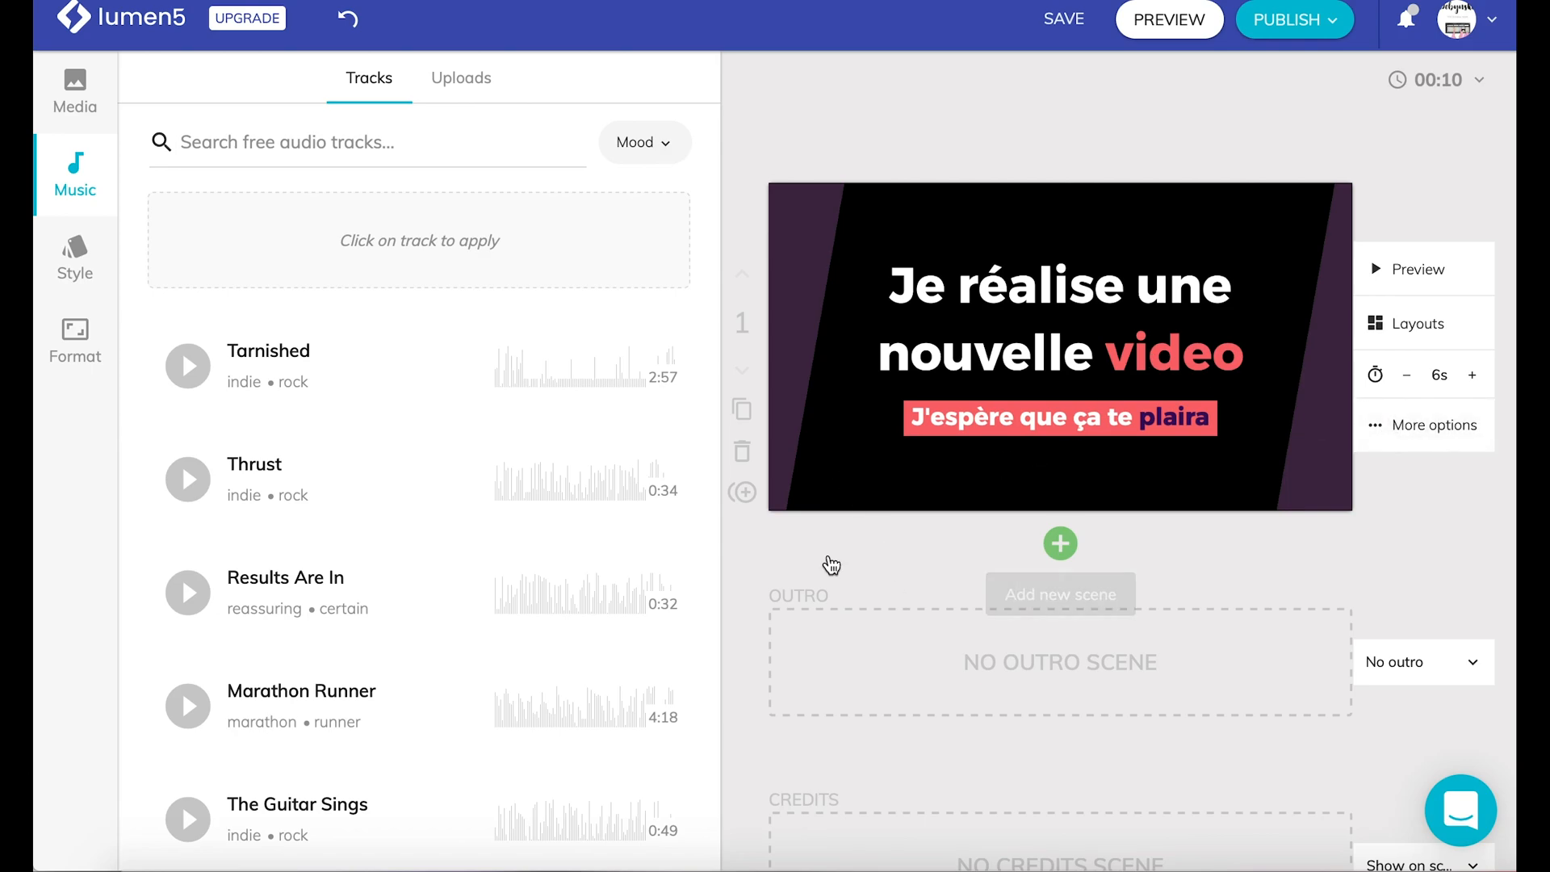
Step: Add a subscene to the first scene with the headline "je te raconte" and subtitle "ma vie", and preview the scene
{"action": "left_click", "coordinate": [955, 448]}
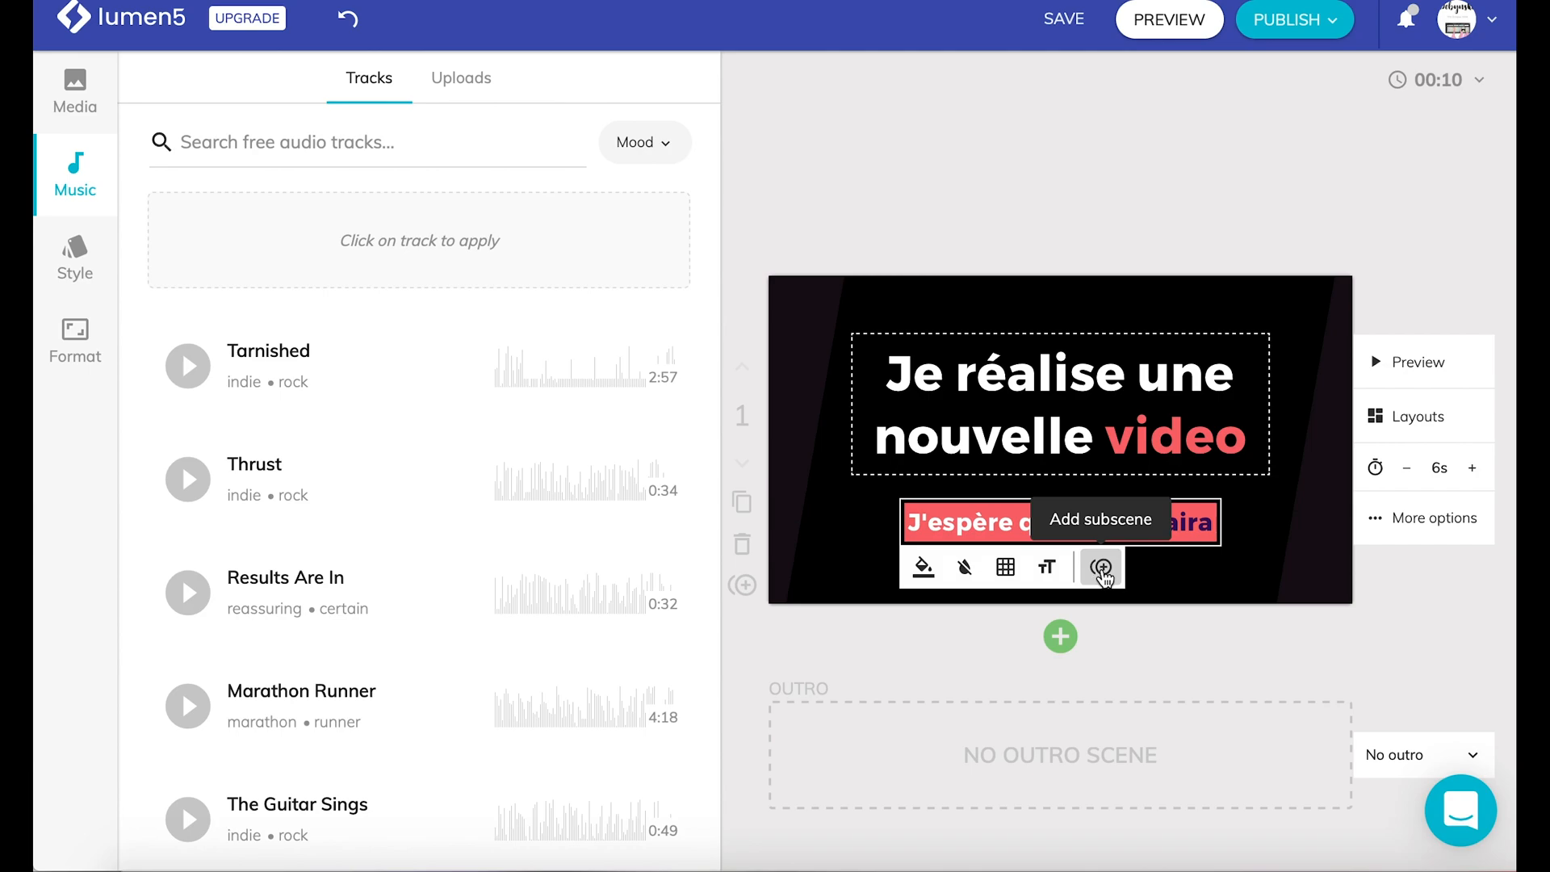
{"action": "left_click", "coordinate": [742, 584]}
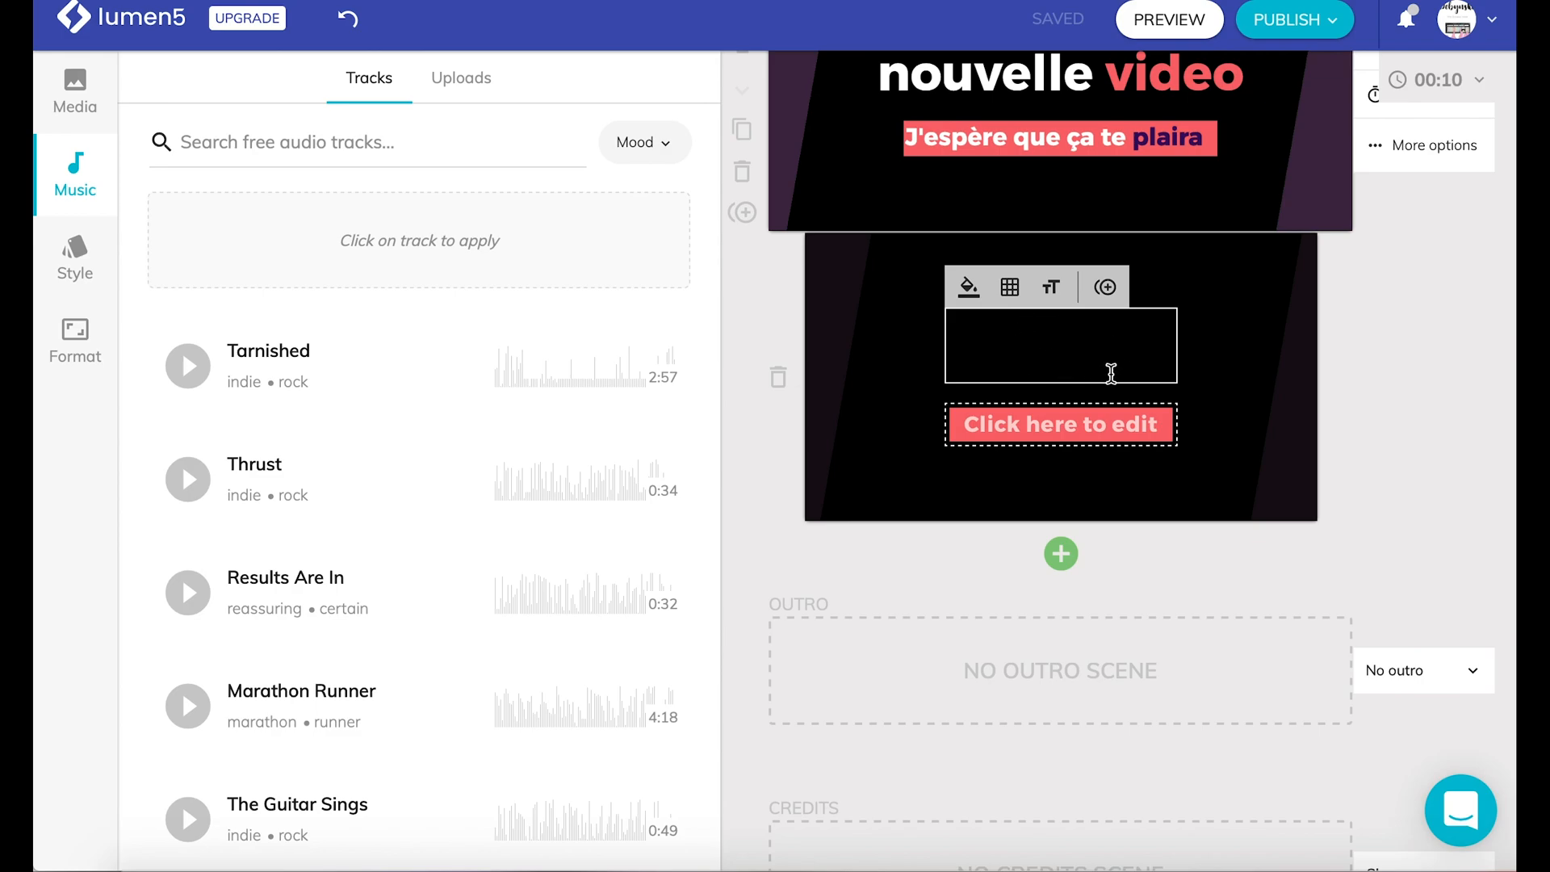
{"action": "scroll", "coordinate": [1111, 373], "scroll_direction": "up", "scroll_amount": 2}
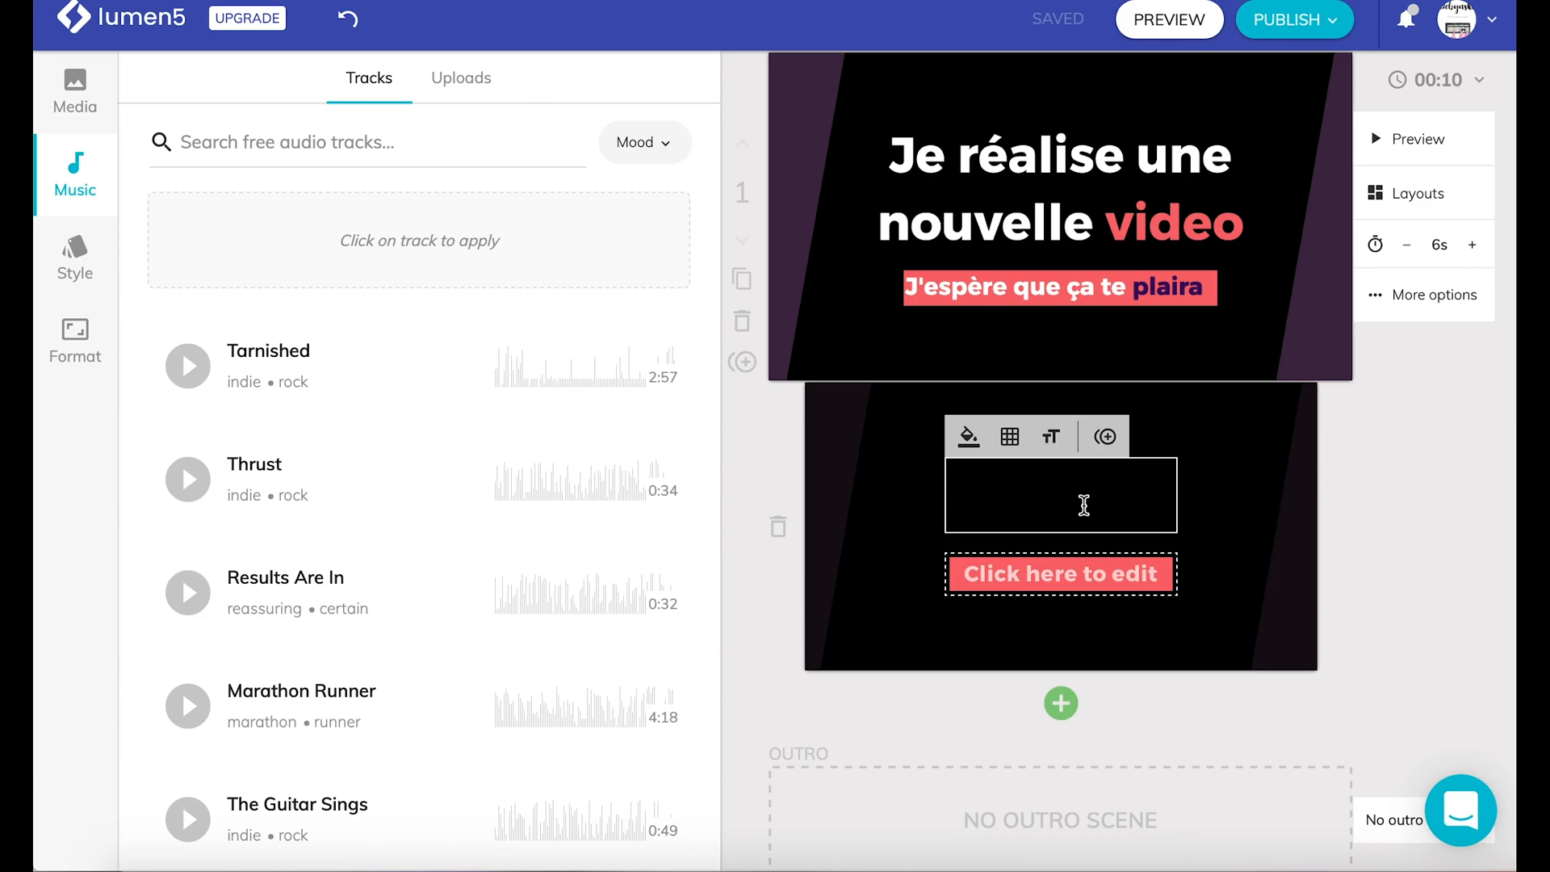
{"action": "type", "text": "te raco"}
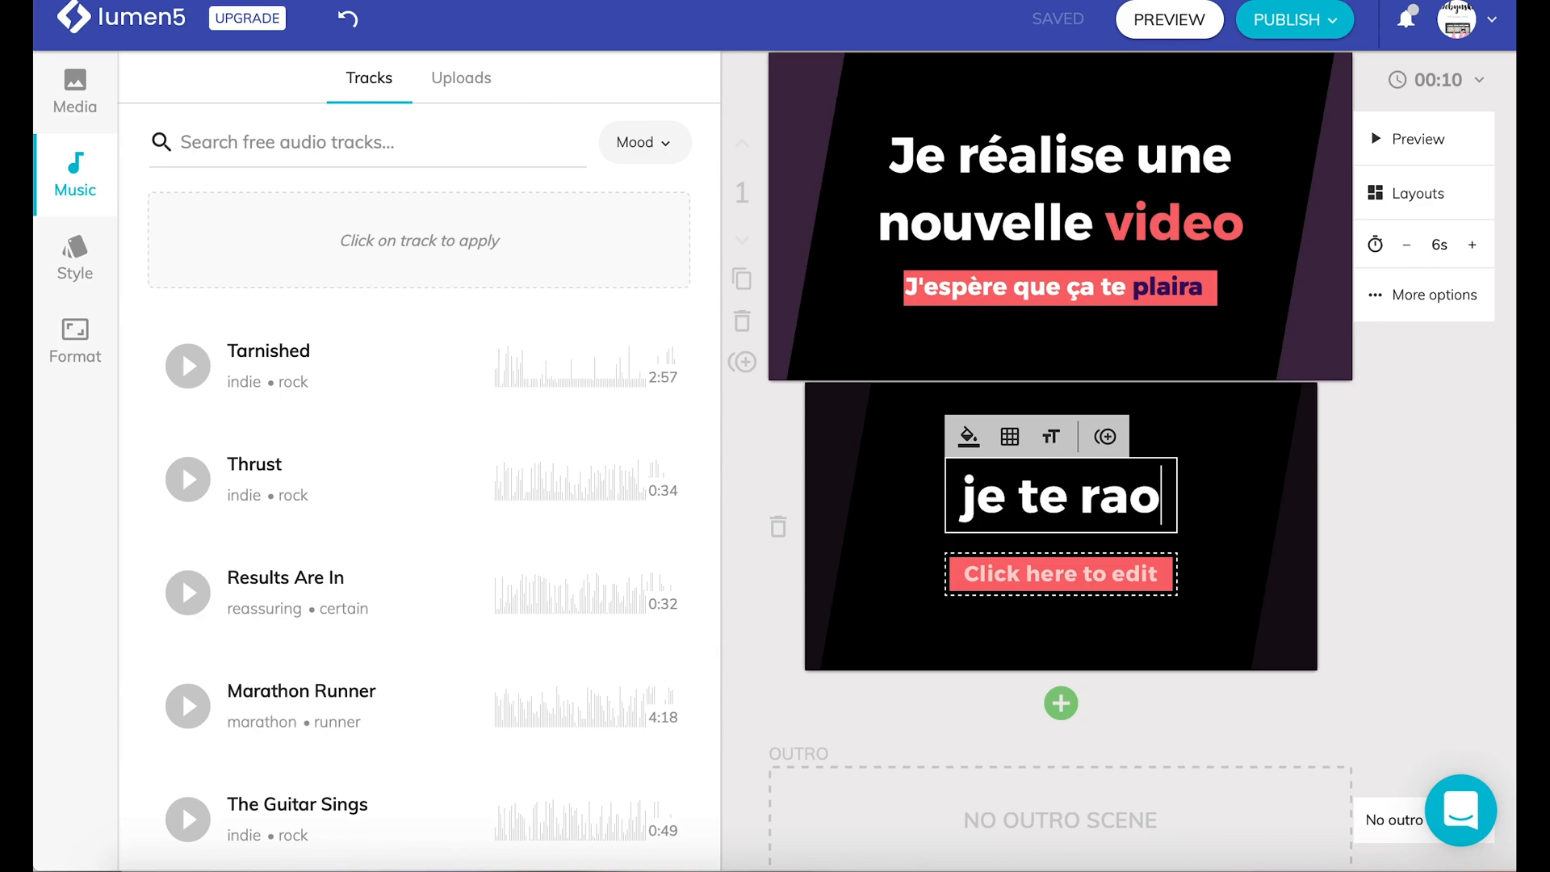
{"action": "type", "text": "nte"}
{"action": "left_click", "coordinate": [1060, 575]}
{"action": "scroll", "coordinate": [1060, 578], "scroll_direction": "down", "scroll_amount": 2}
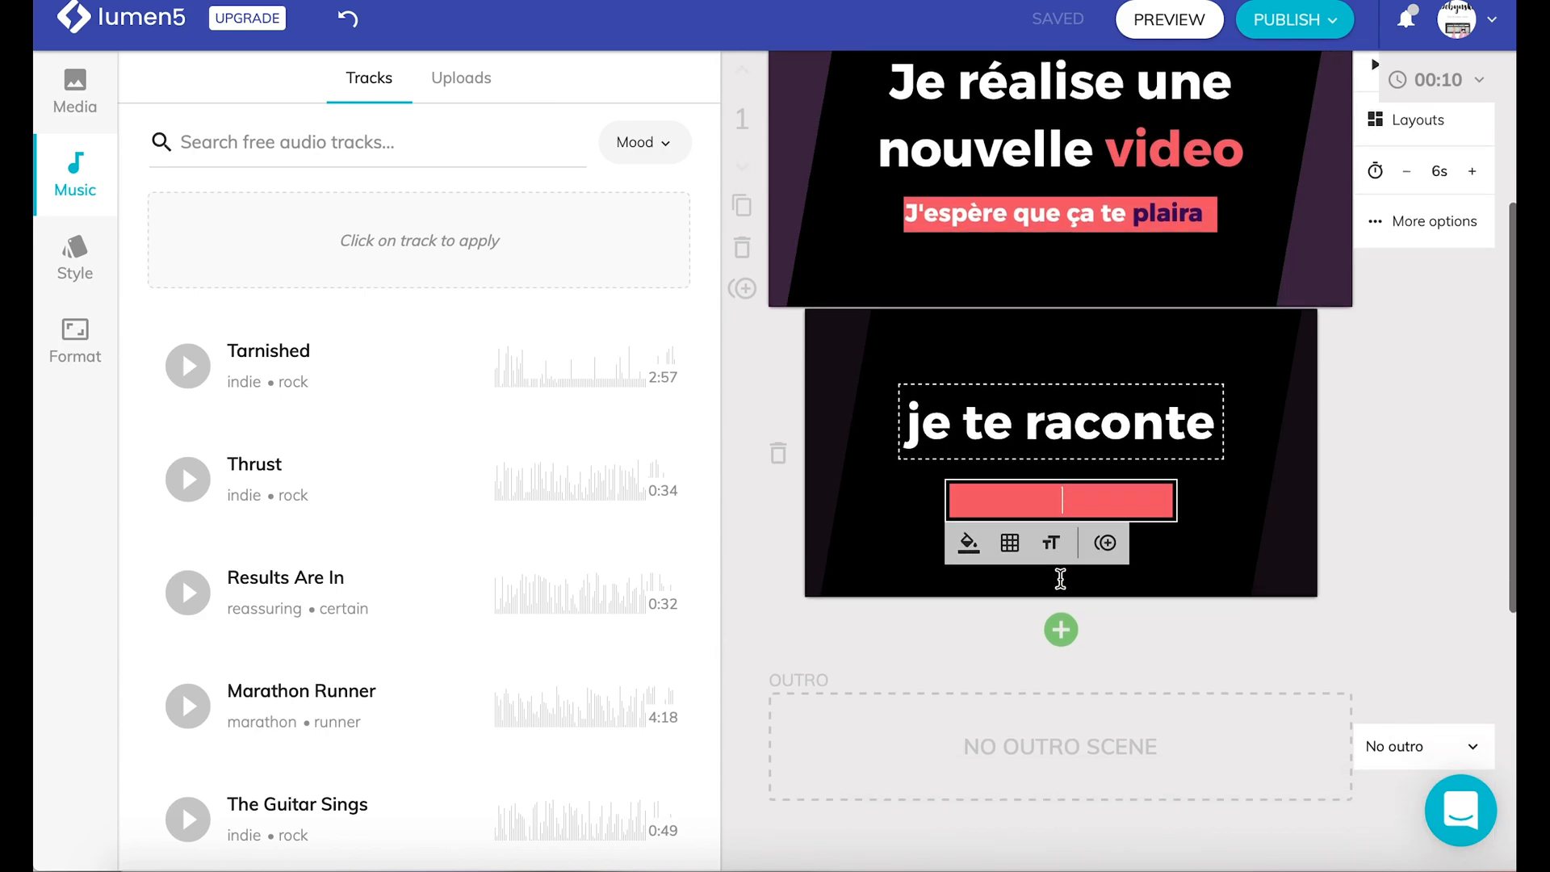
{"action": "type", "text": "ma vie"}
{"action": "left_click", "coordinate": [1385, 549]}
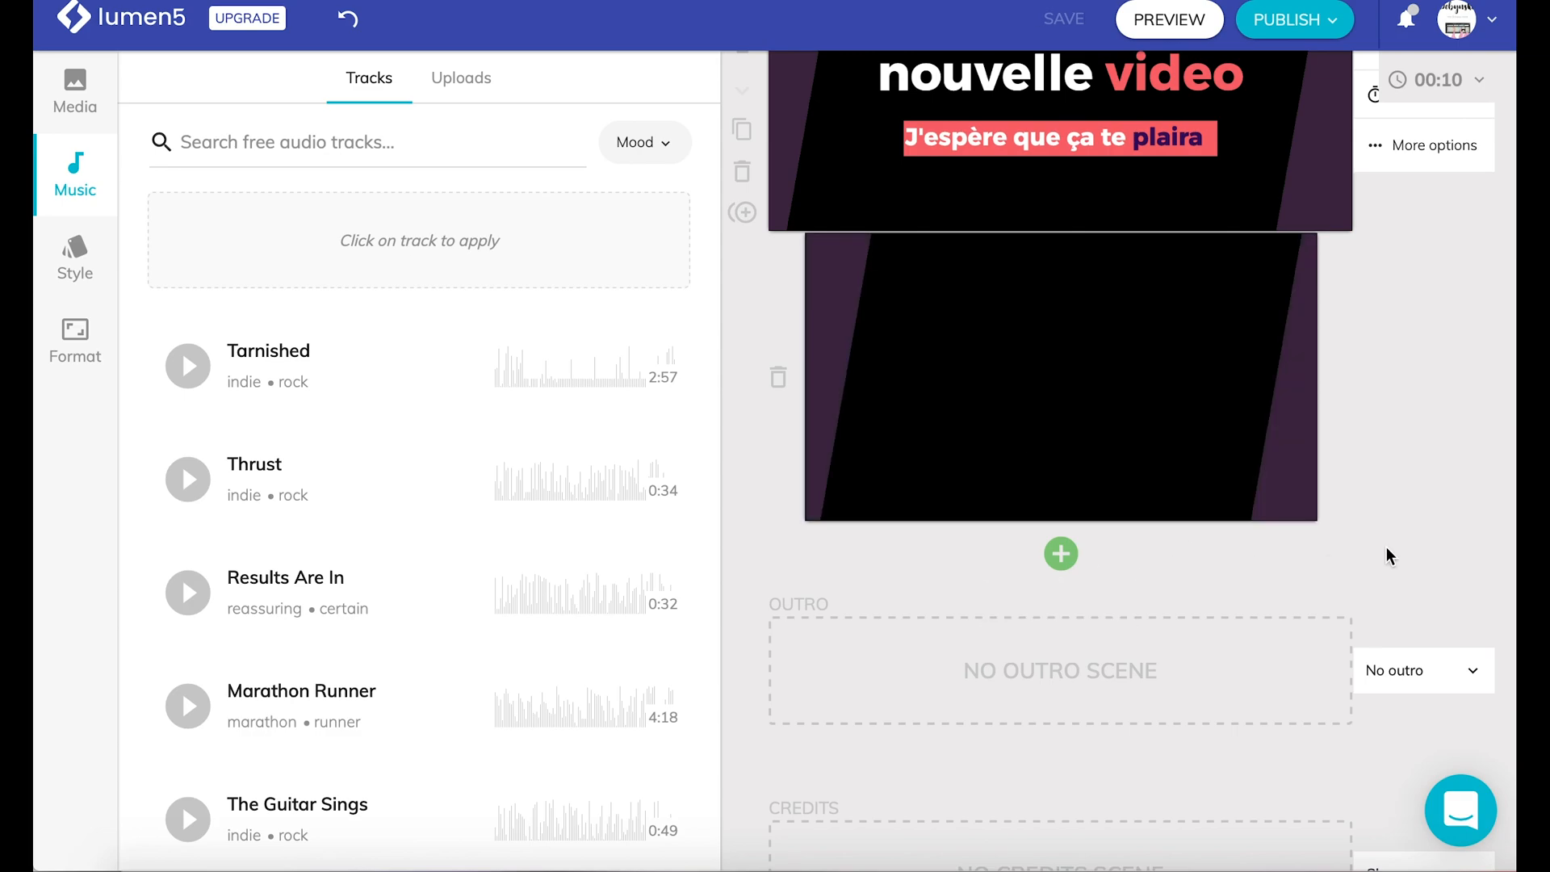
{"action": "scroll", "coordinate": [1389, 485], "scroll_direction": "up", "scroll_amount": 3}
{"action": "left_click", "coordinate": [1406, 208]}
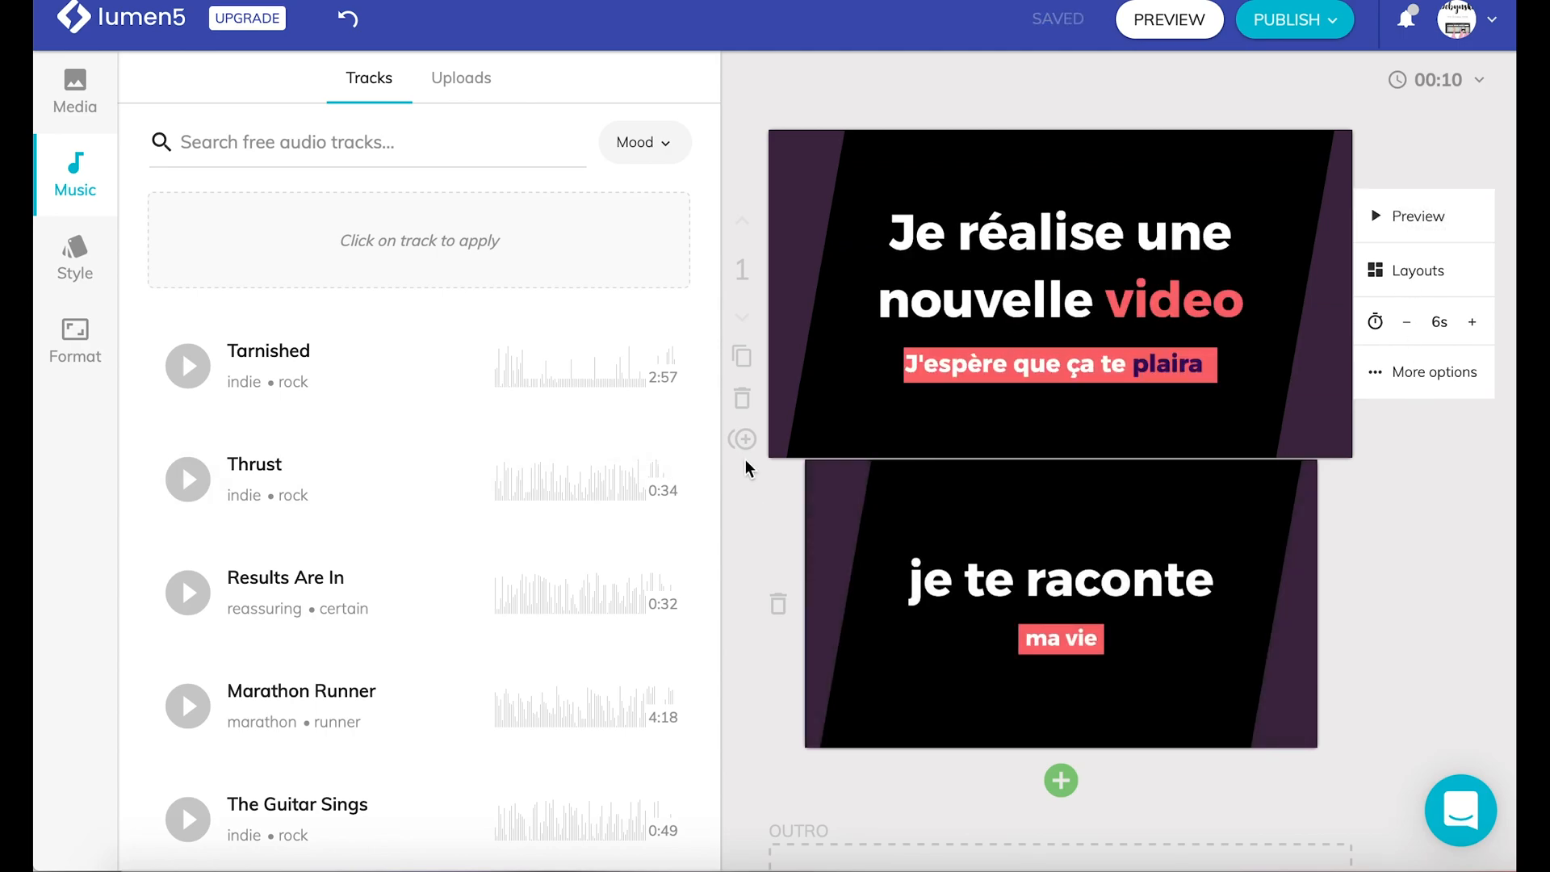
Step: Duplicate the first scene with its subscene and set the copy's duration to 13 seconds
{"action": "left_click", "coordinate": [742, 361]}
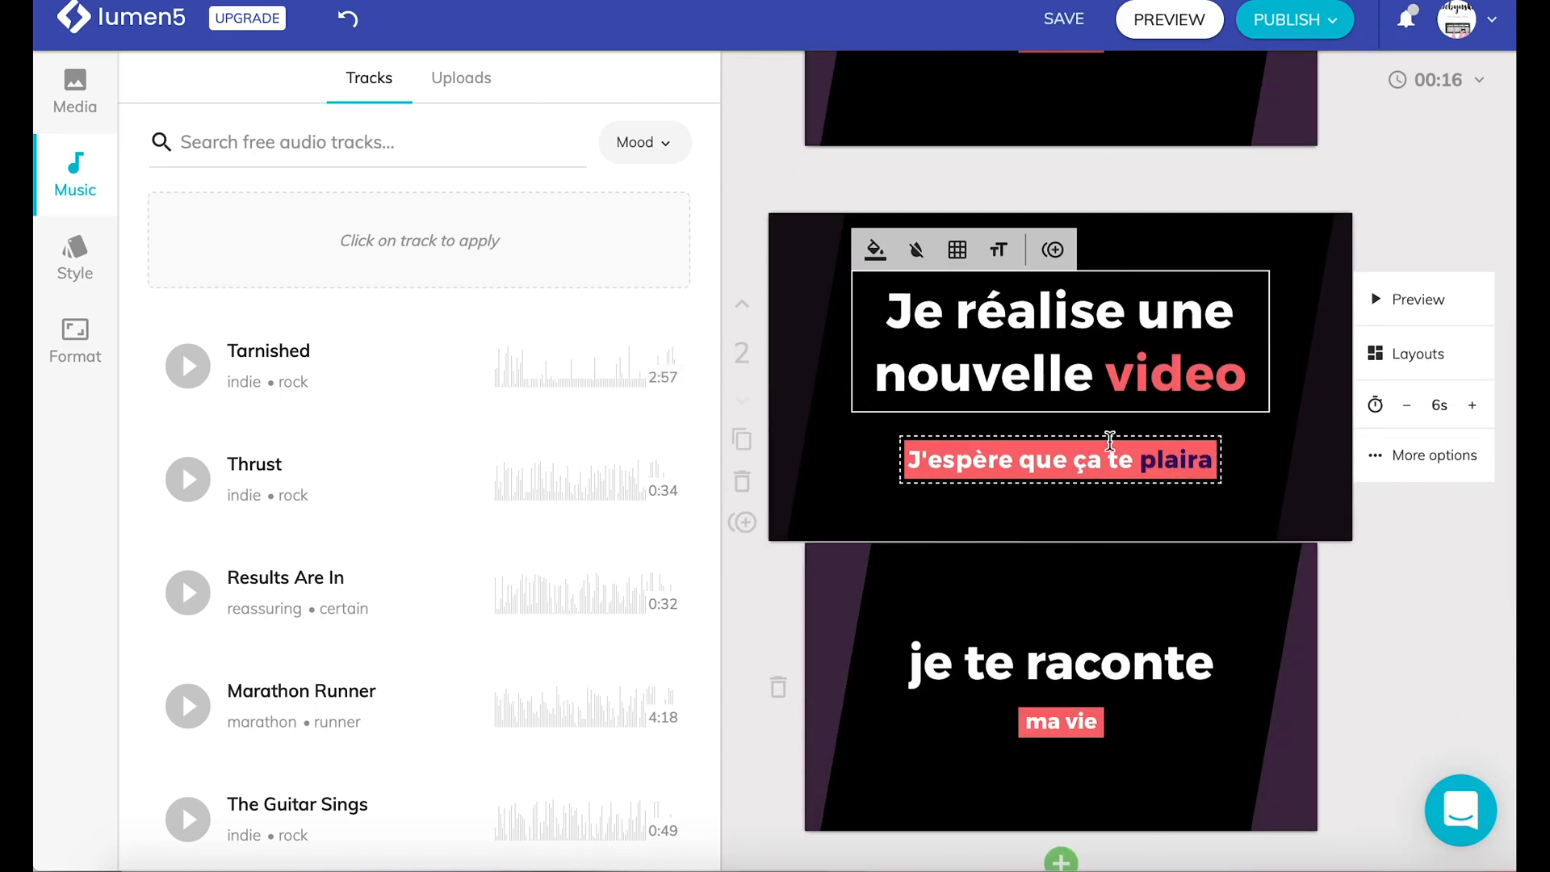
{"action": "left_click", "coordinate": [1472, 405]}
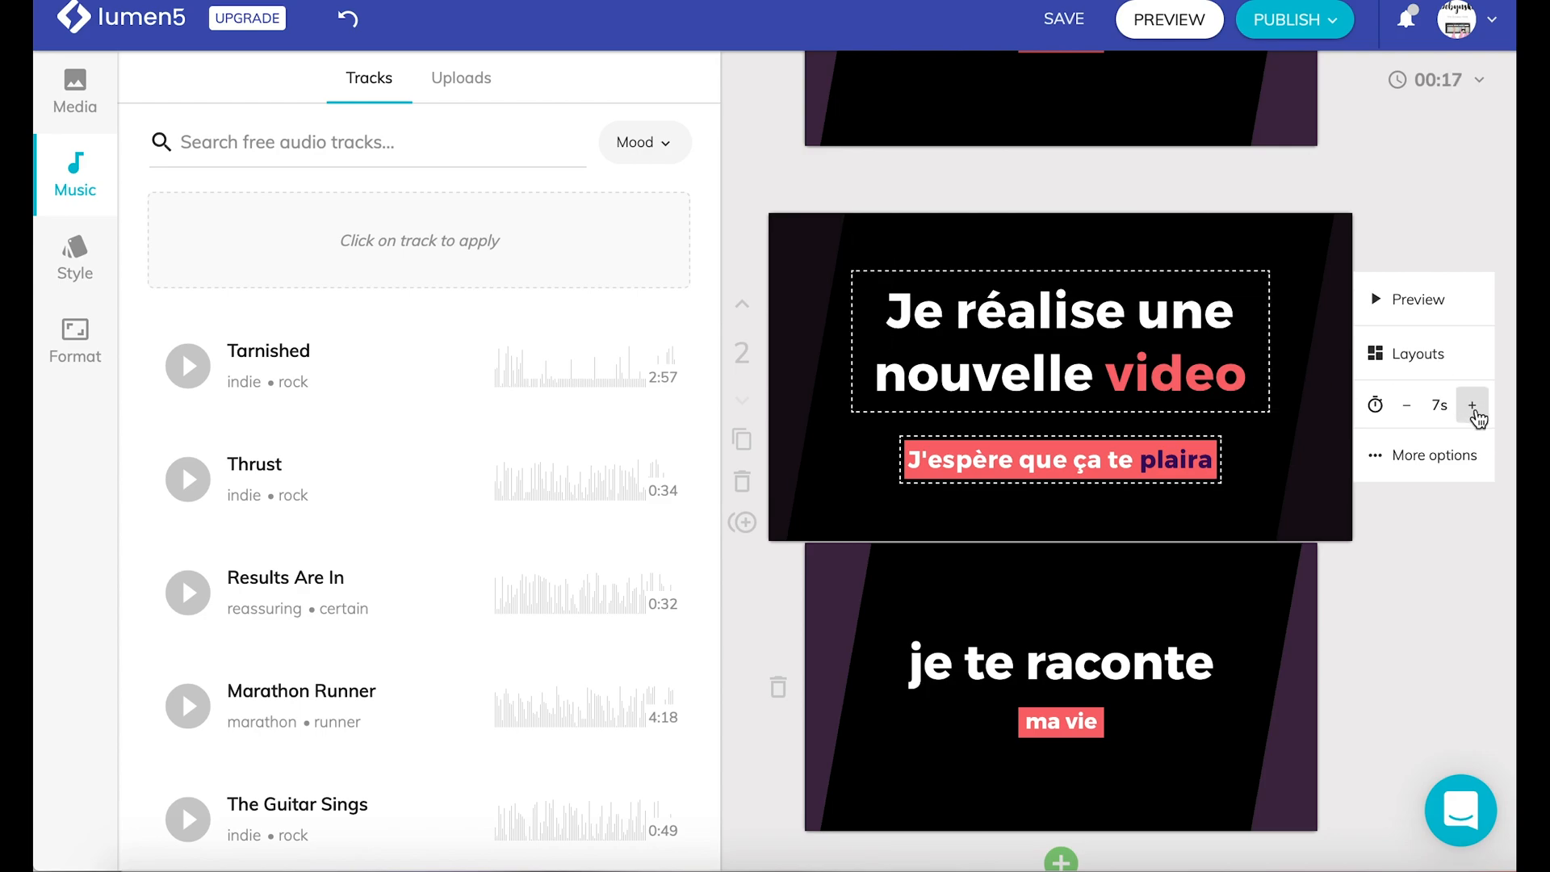
{"action": "left_click", "coordinate": [1472, 406]}
{"action": "left_click", "coordinate": [1473, 405]}
{"action": "scroll", "coordinate": [1003, 633], "scroll_direction": "down", "scroll_amount": 3}
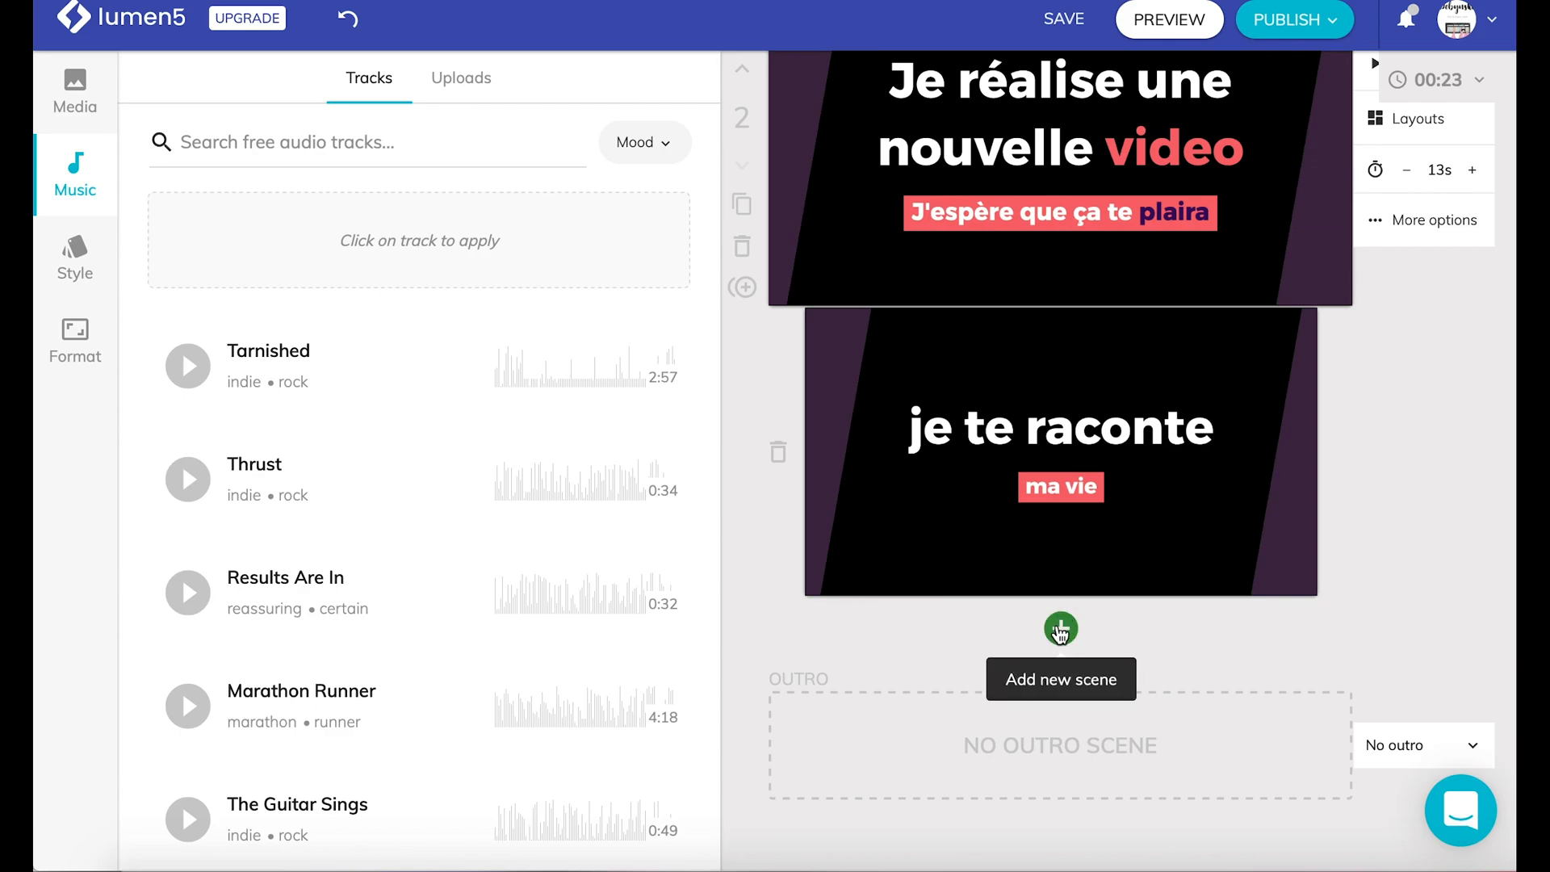
Step: Add and delete a blank third scene, and set the duplicated scene's duration to 15 seconds
{"action": "left_click", "coordinate": [1060, 628]}
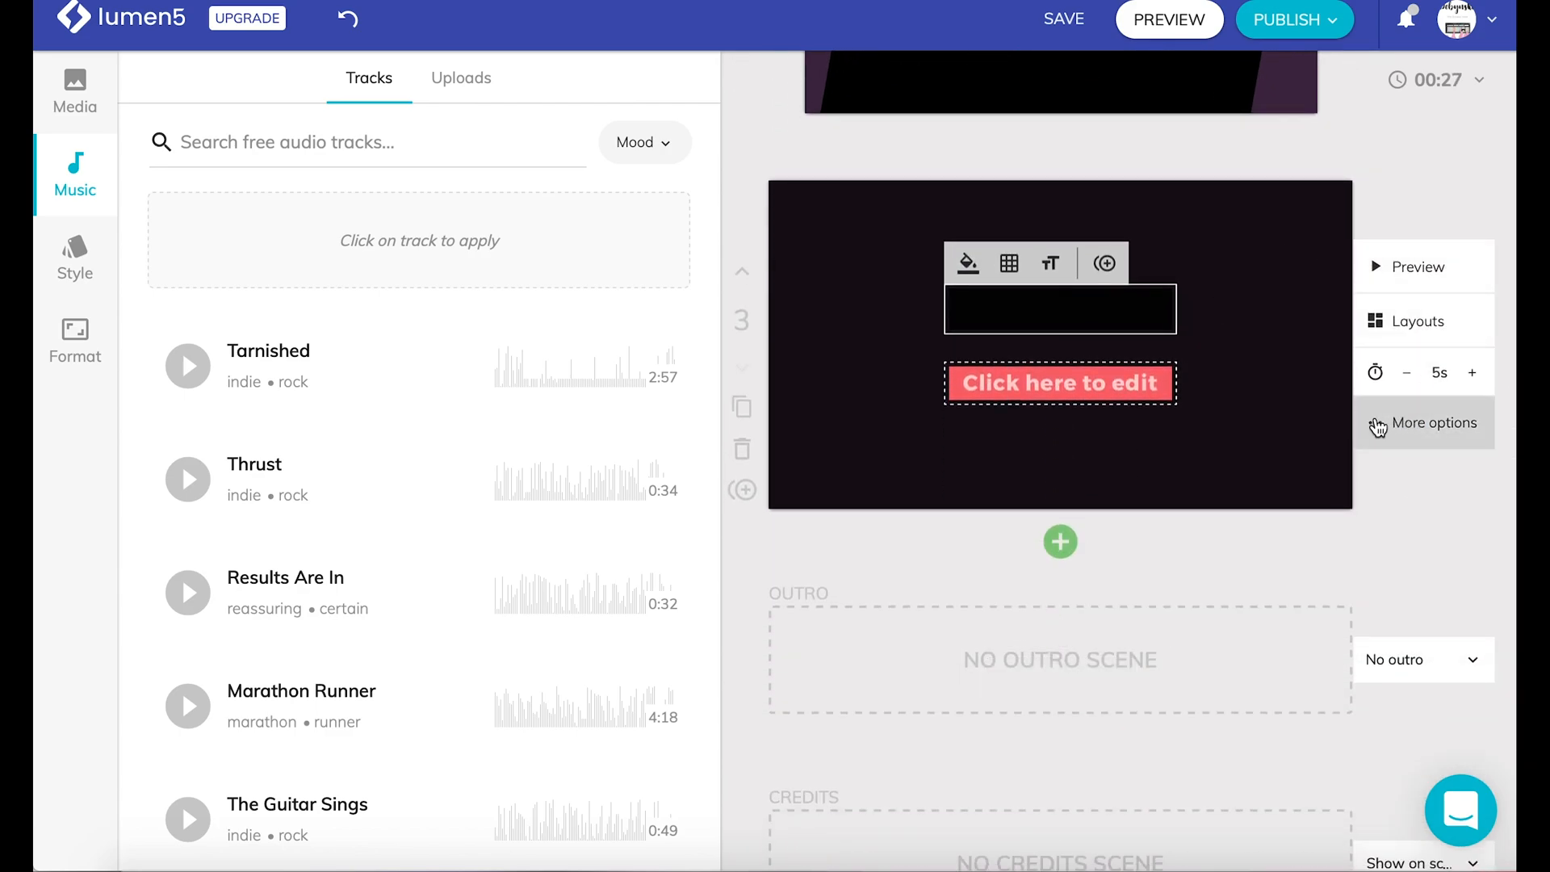
{"action": "left_click", "coordinate": [744, 451]}
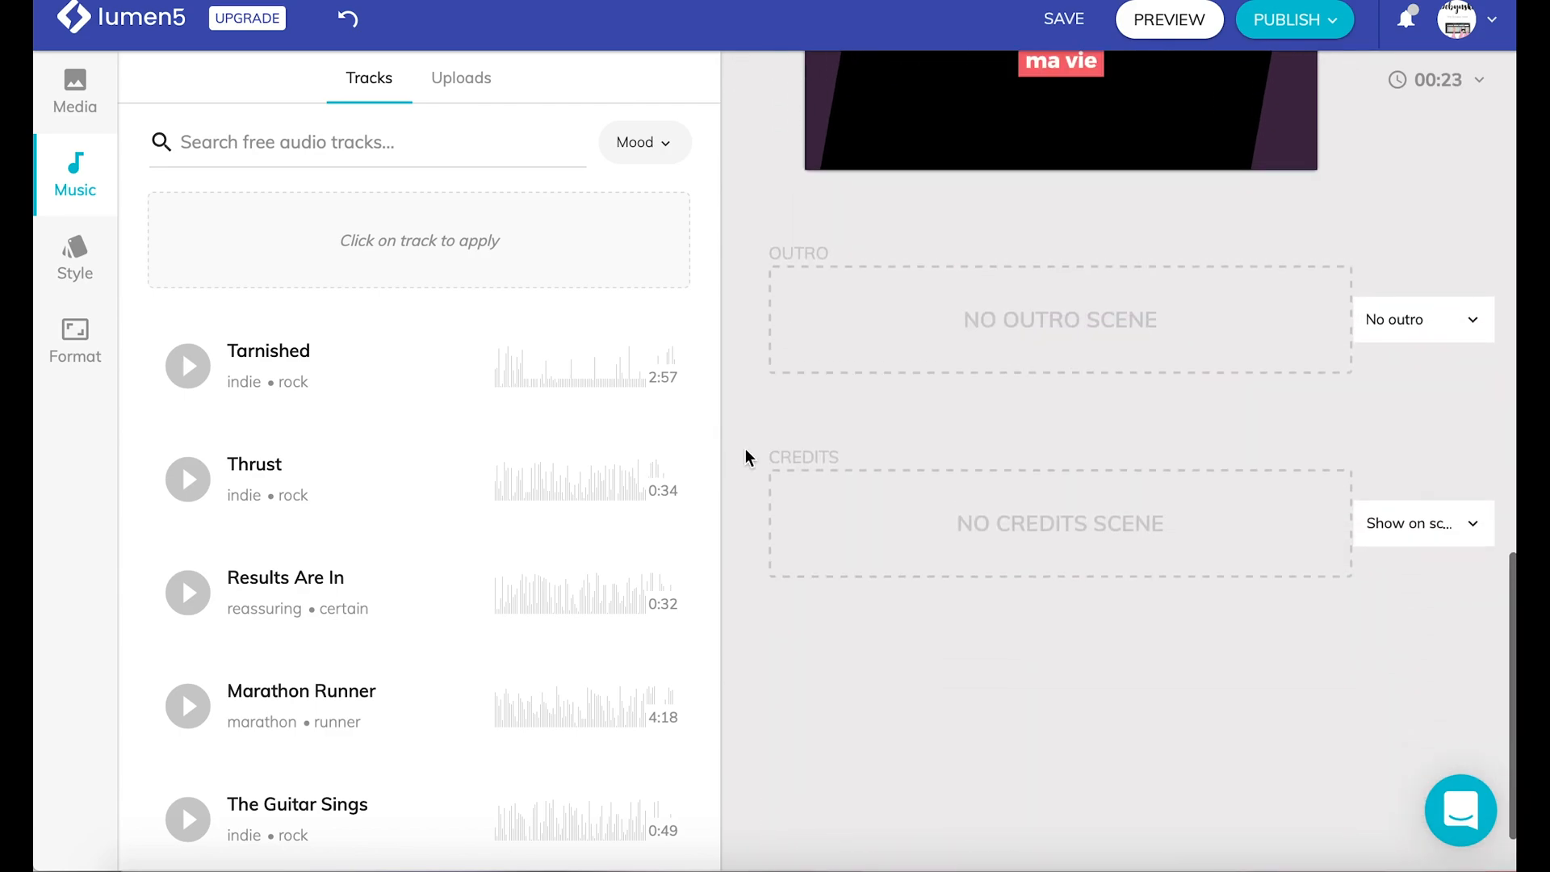
{"action": "scroll", "coordinate": [879, 225], "scroll_direction": "up", "scroll_amount": 2}
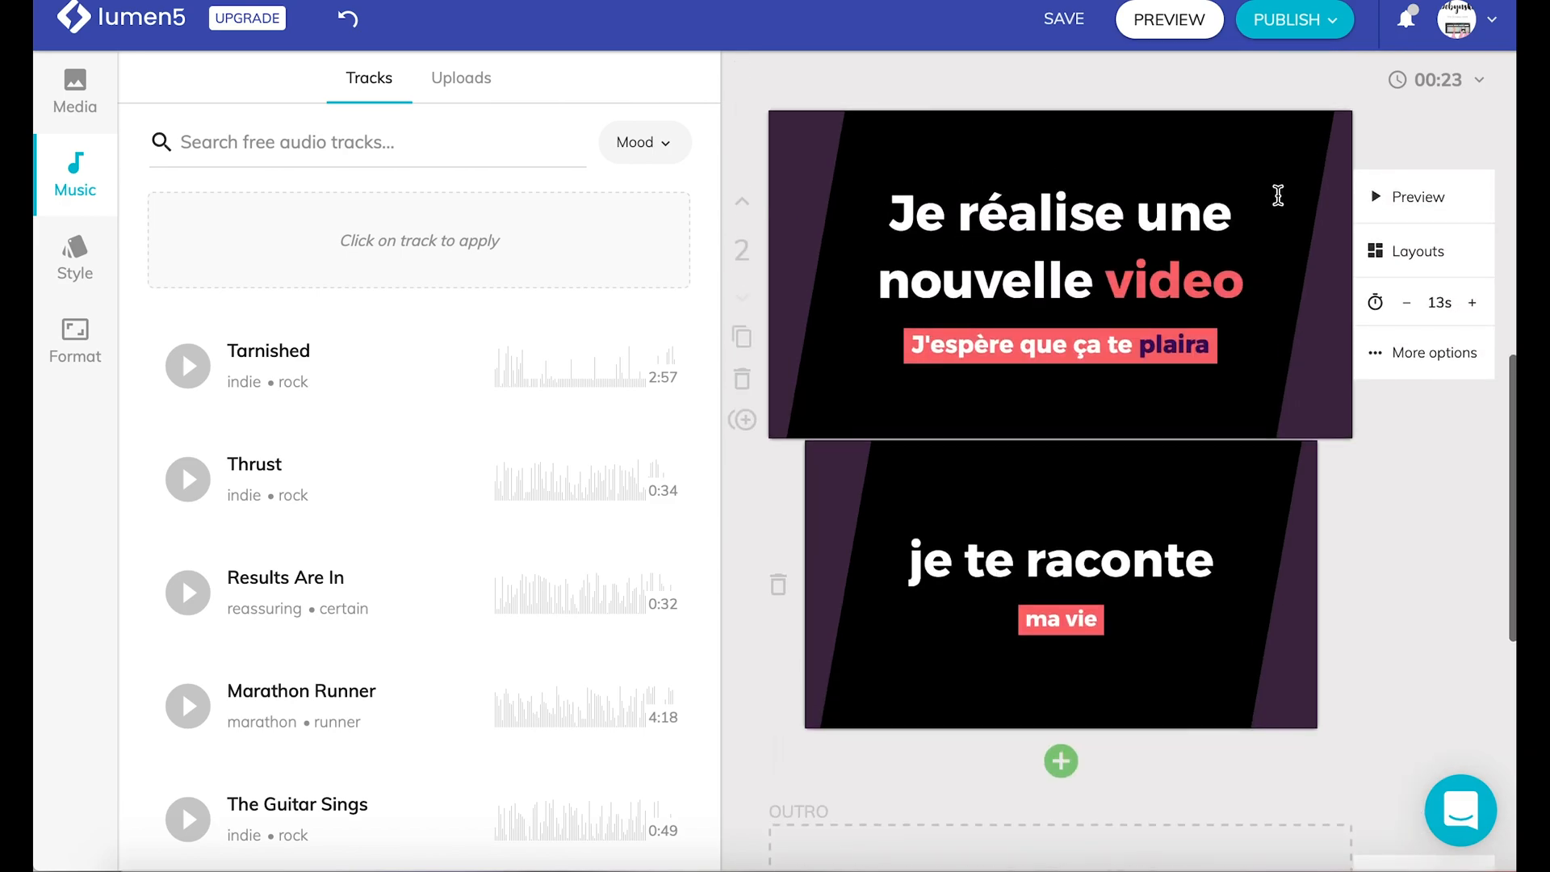
{"action": "left_click", "coordinate": [1472, 302]}
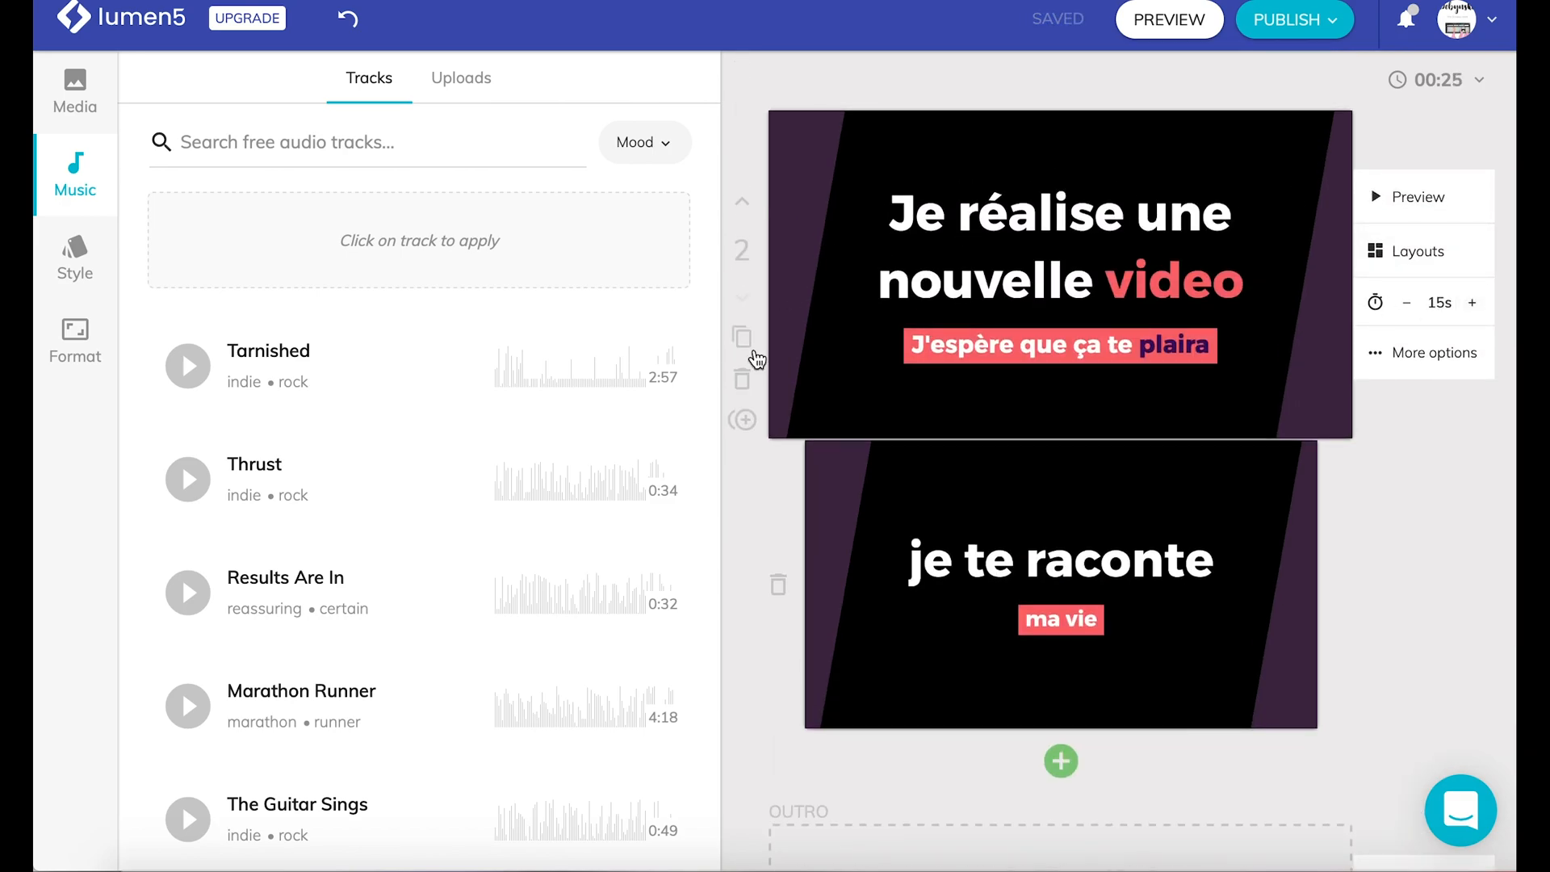
Step: Add a second, empty subscene to the duplicated scene
{"action": "left_click", "coordinate": [745, 420]}
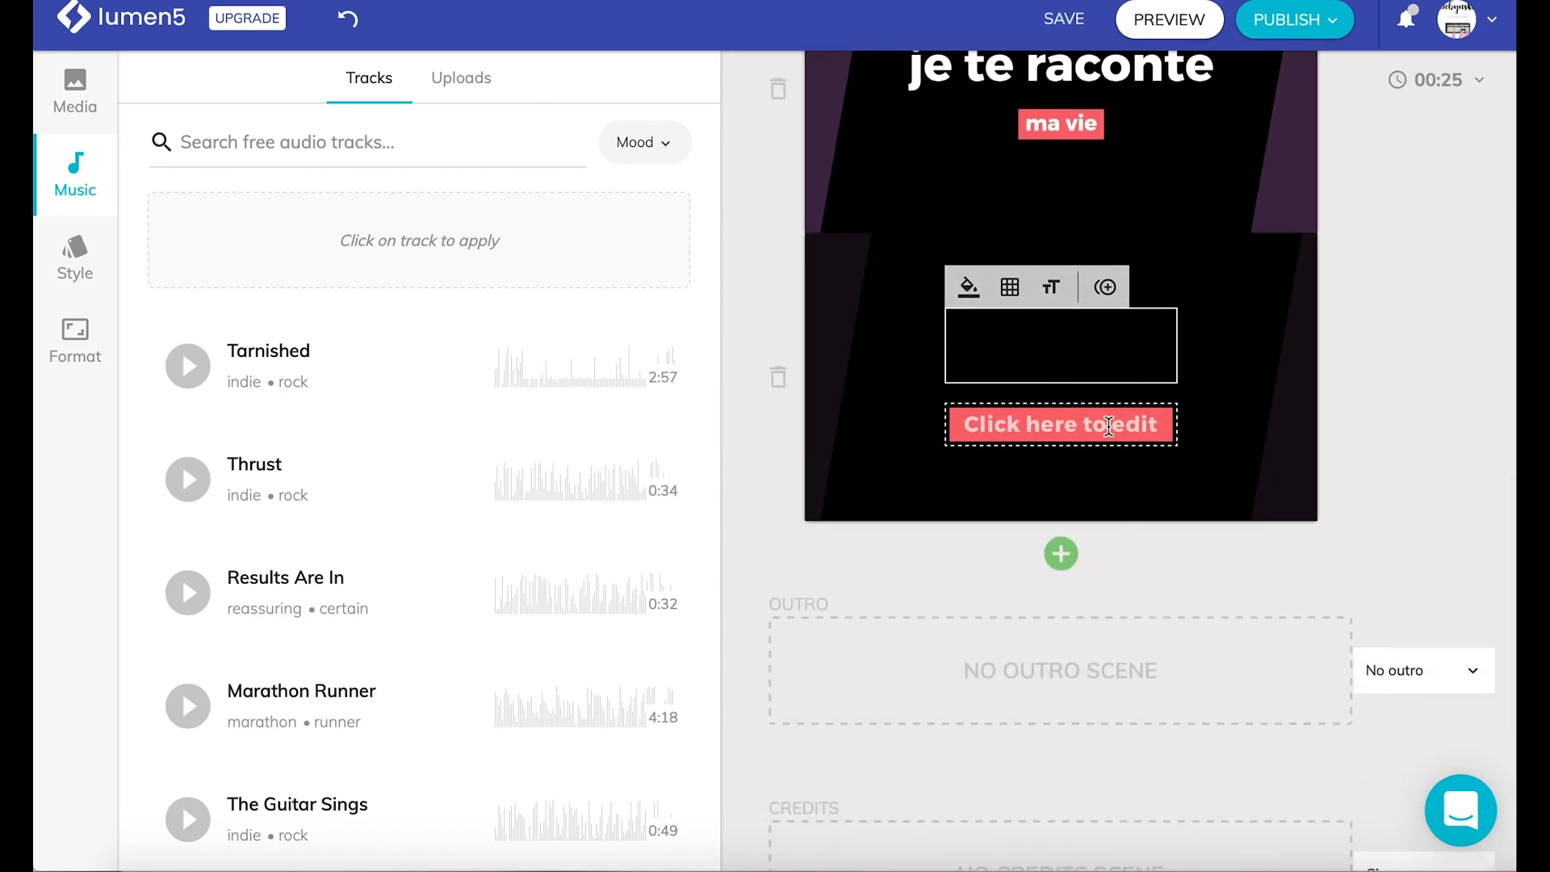
{"action": "scroll", "coordinate": [1108, 426], "scroll_direction": "up", "scroll_amount": 3}
{"action": "left_click", "coordinate": [1466, 679]}
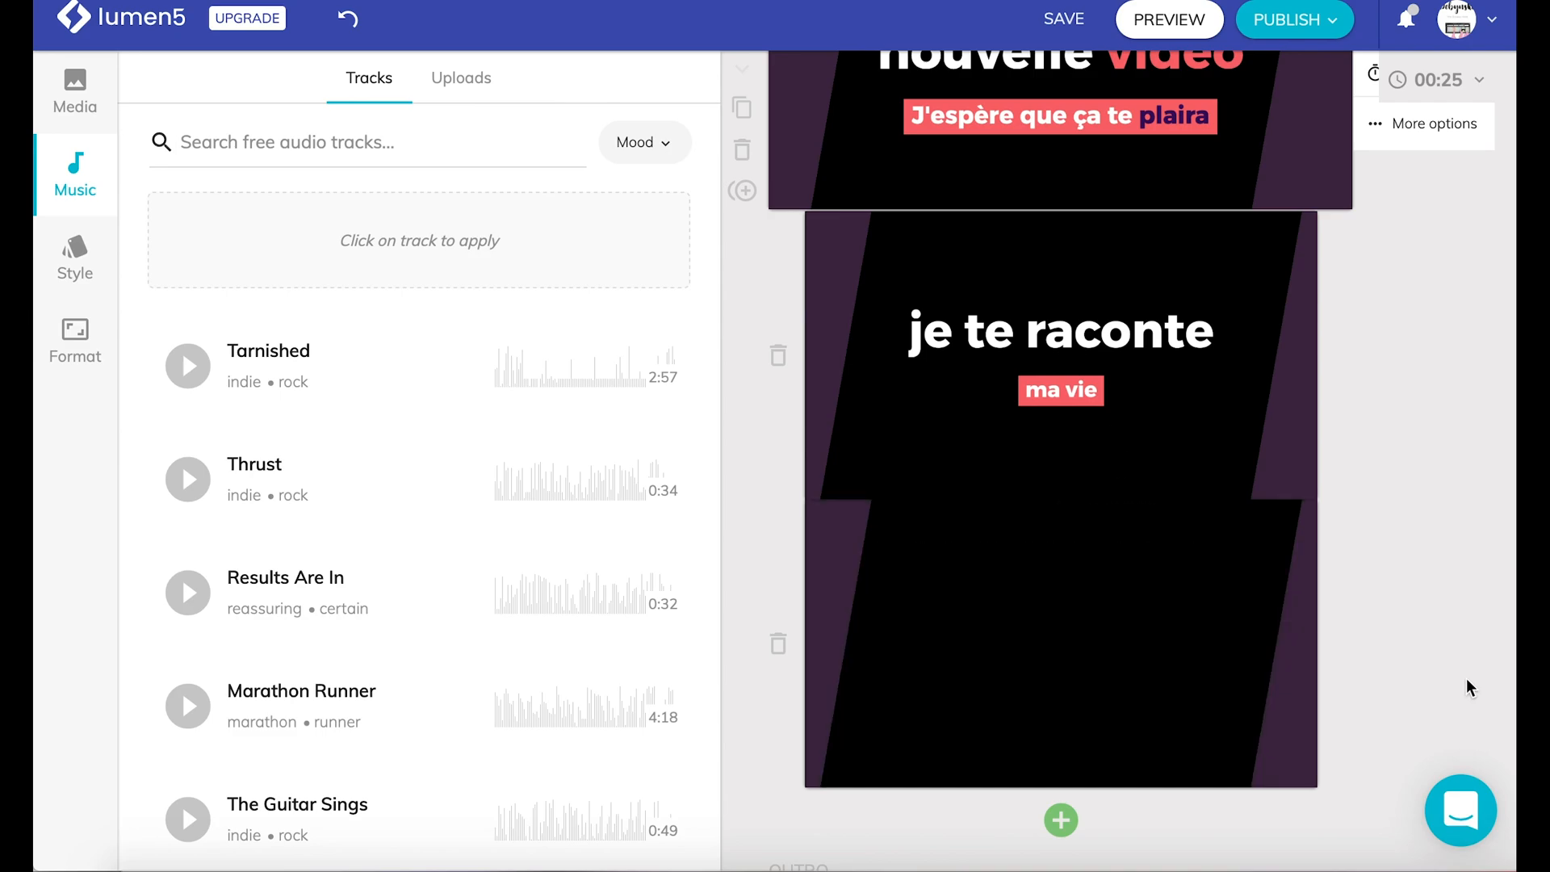
{"action": "scroll", "coordinate": [1134, 701], "scroll_direction": "up", "scroll_amount": 3}
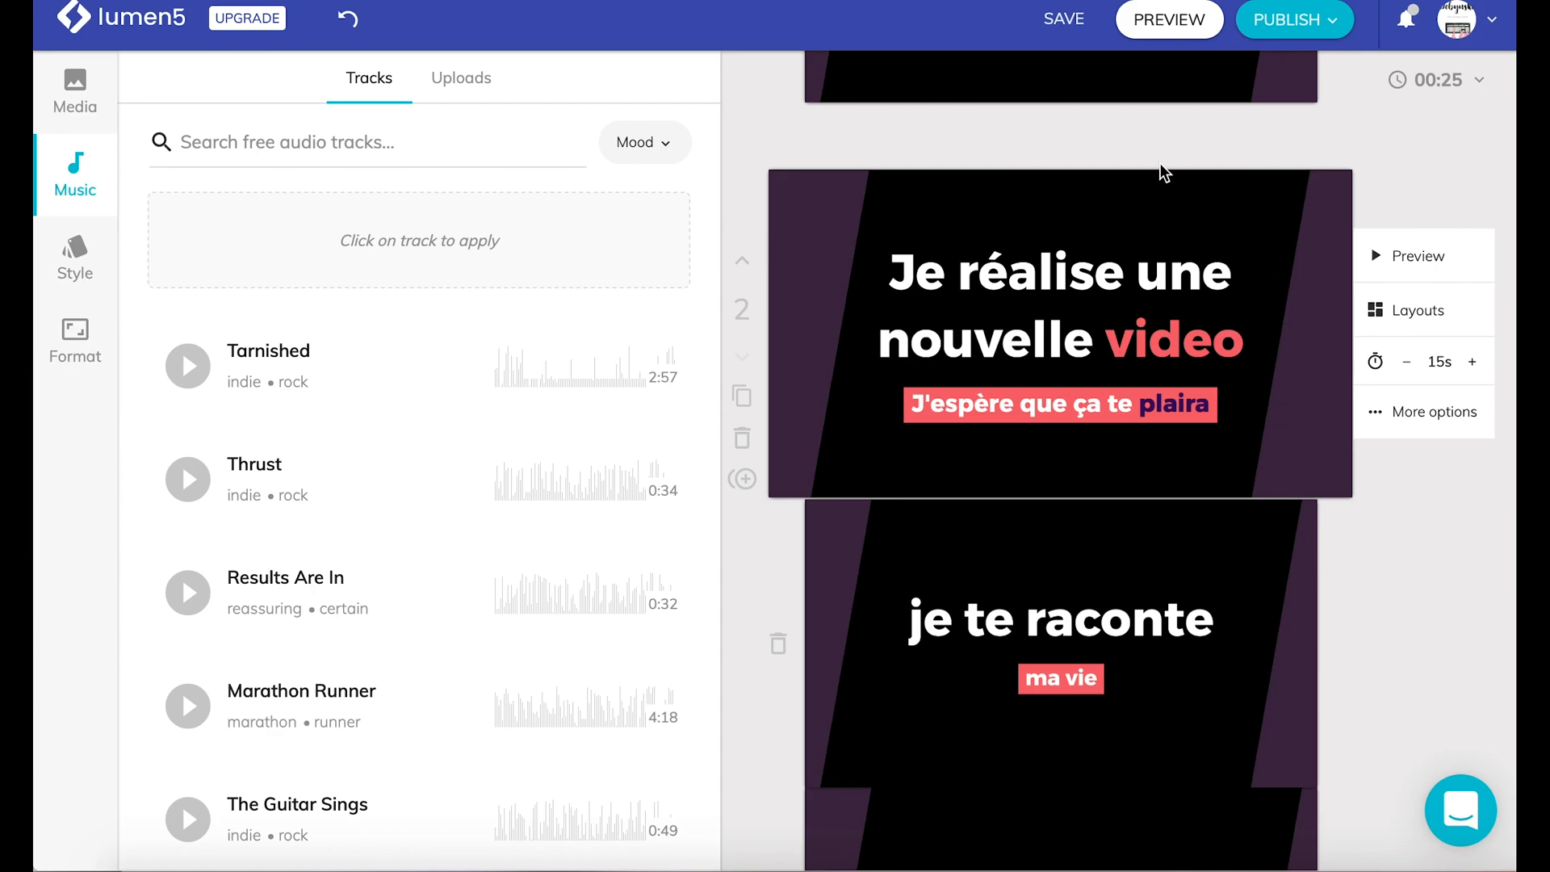
Step: Delete the duplicated scene's subscenes and the duplicated scene itself
{"action": "scroll", "coordinate": [1278, 482], "scroll_direction": "down", "scroll_amount": 5}
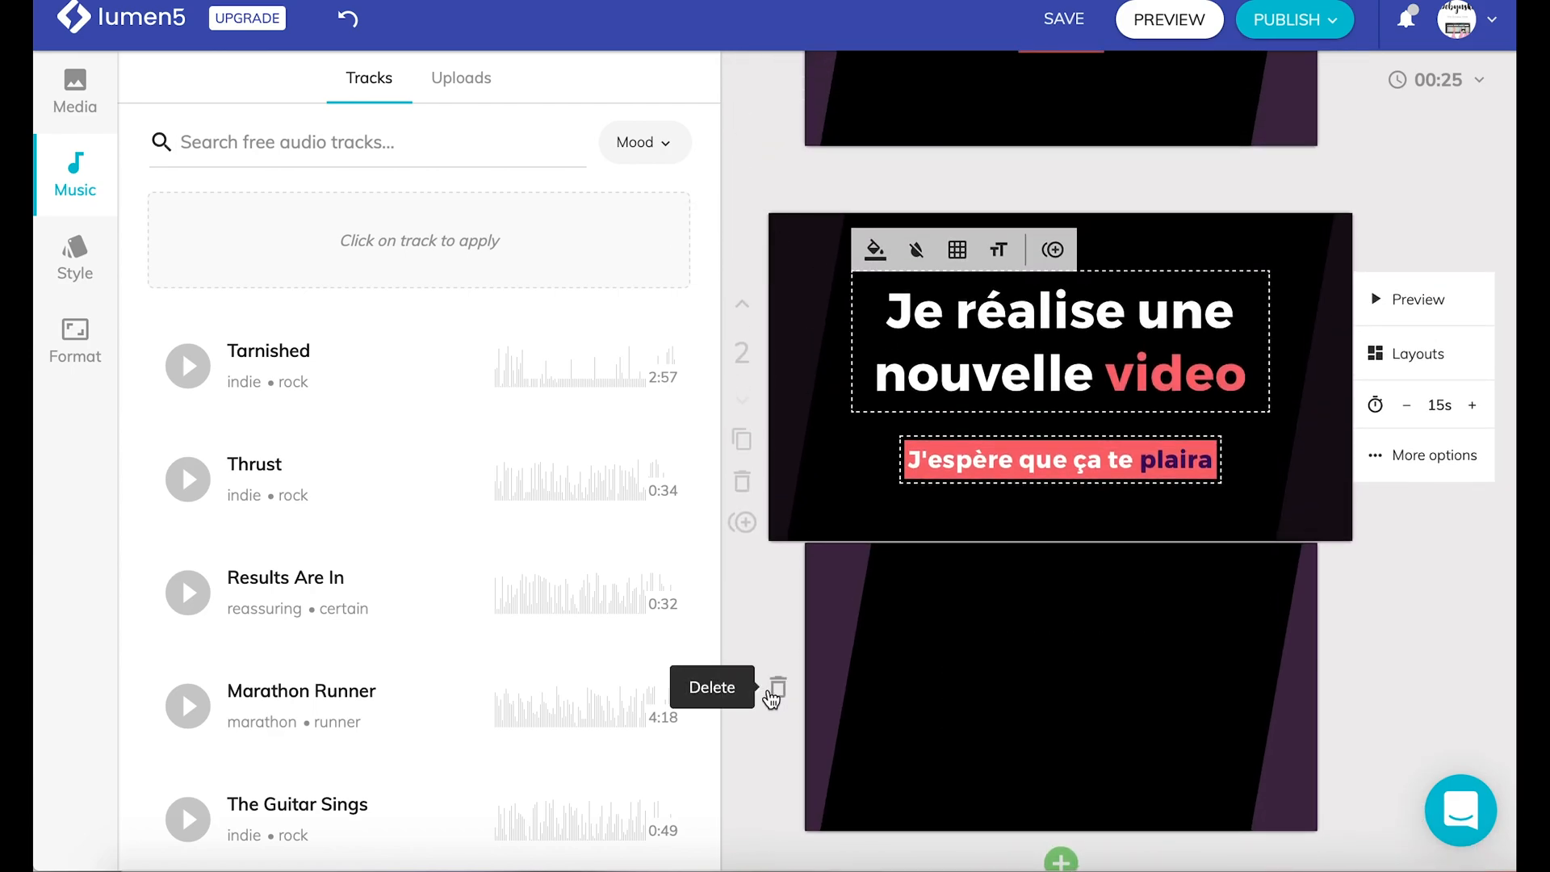
{"action": "left_click", "coordinate": [772, 693]}
{"action": "scroll", "coordinate": [1111, 294], "scroll_direction": "up", "scroll_amount": 3}
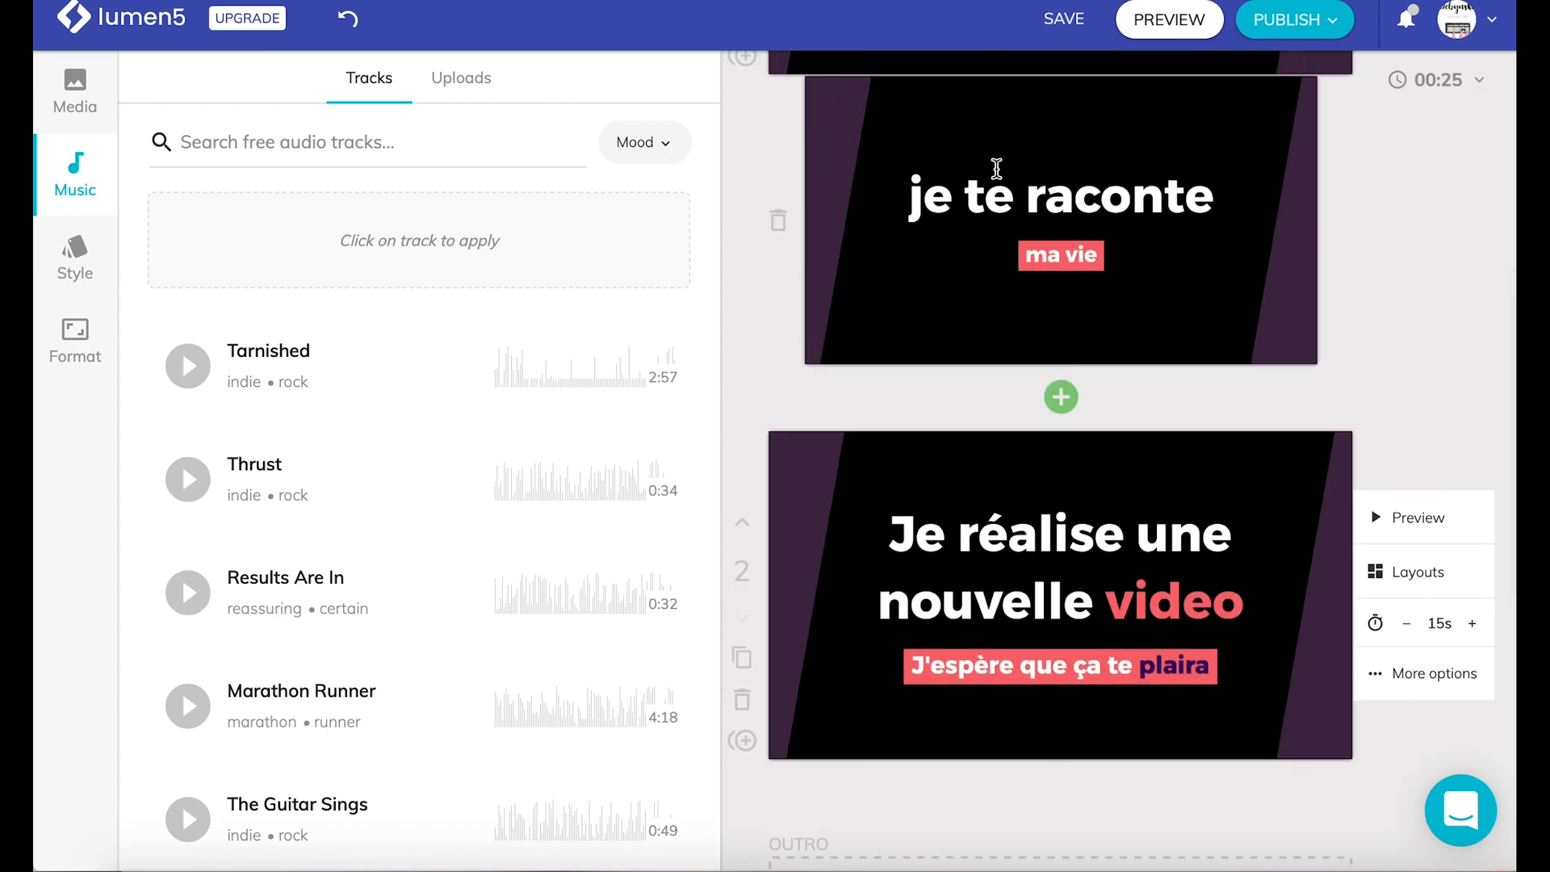
{"action": "left_click", "coordinate": [742, 699]}
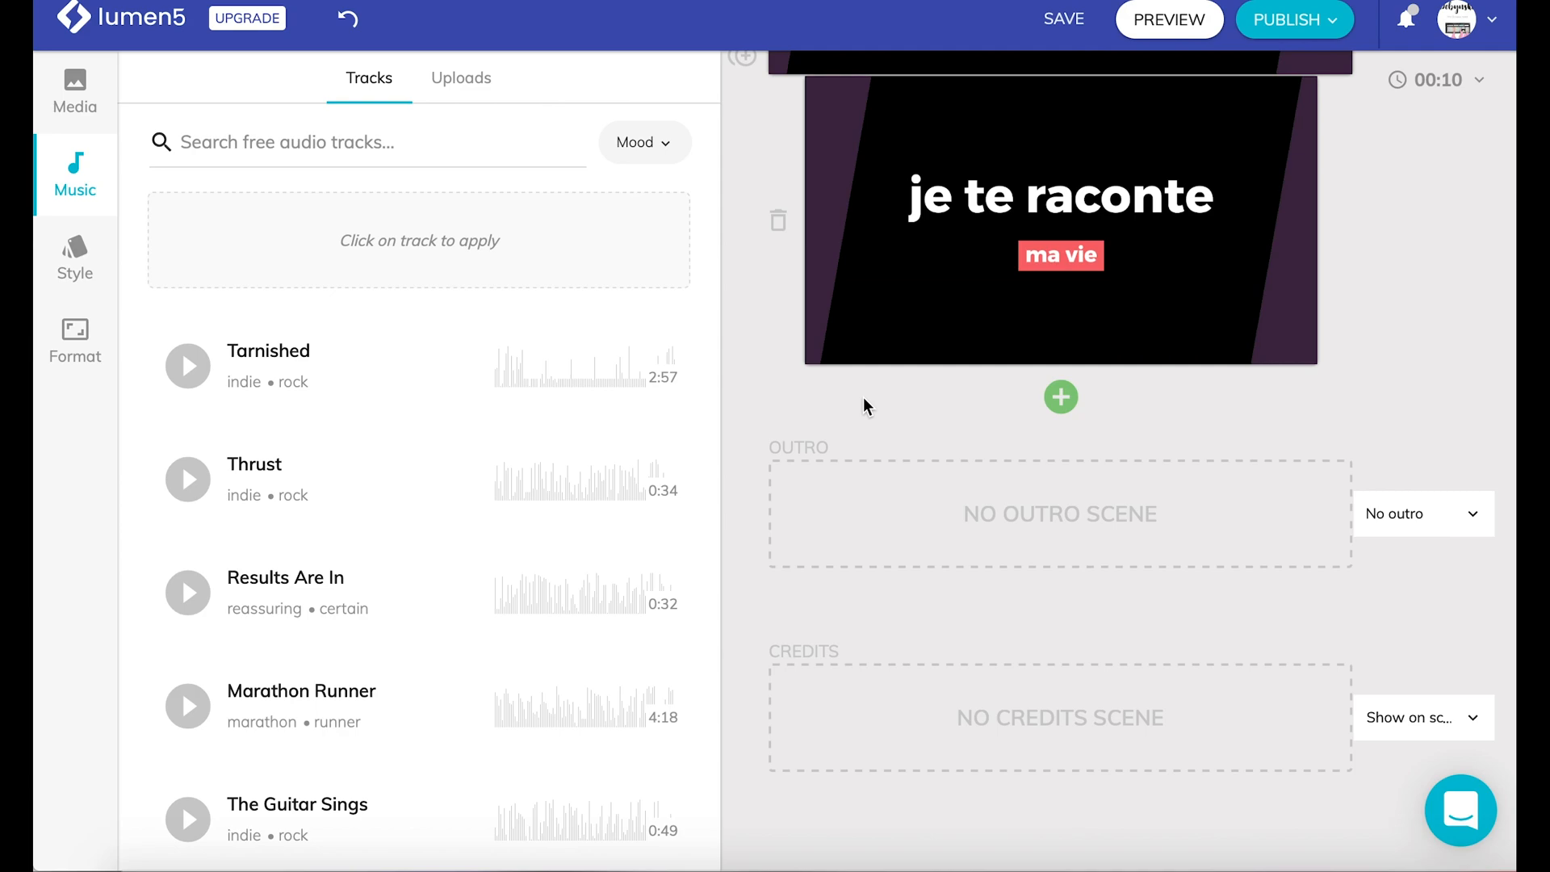
Step: Add a new second scene and place the library video of three women seated against coloured walls as its background
{"action": "left_click", "coordinate": [1062, 397]}
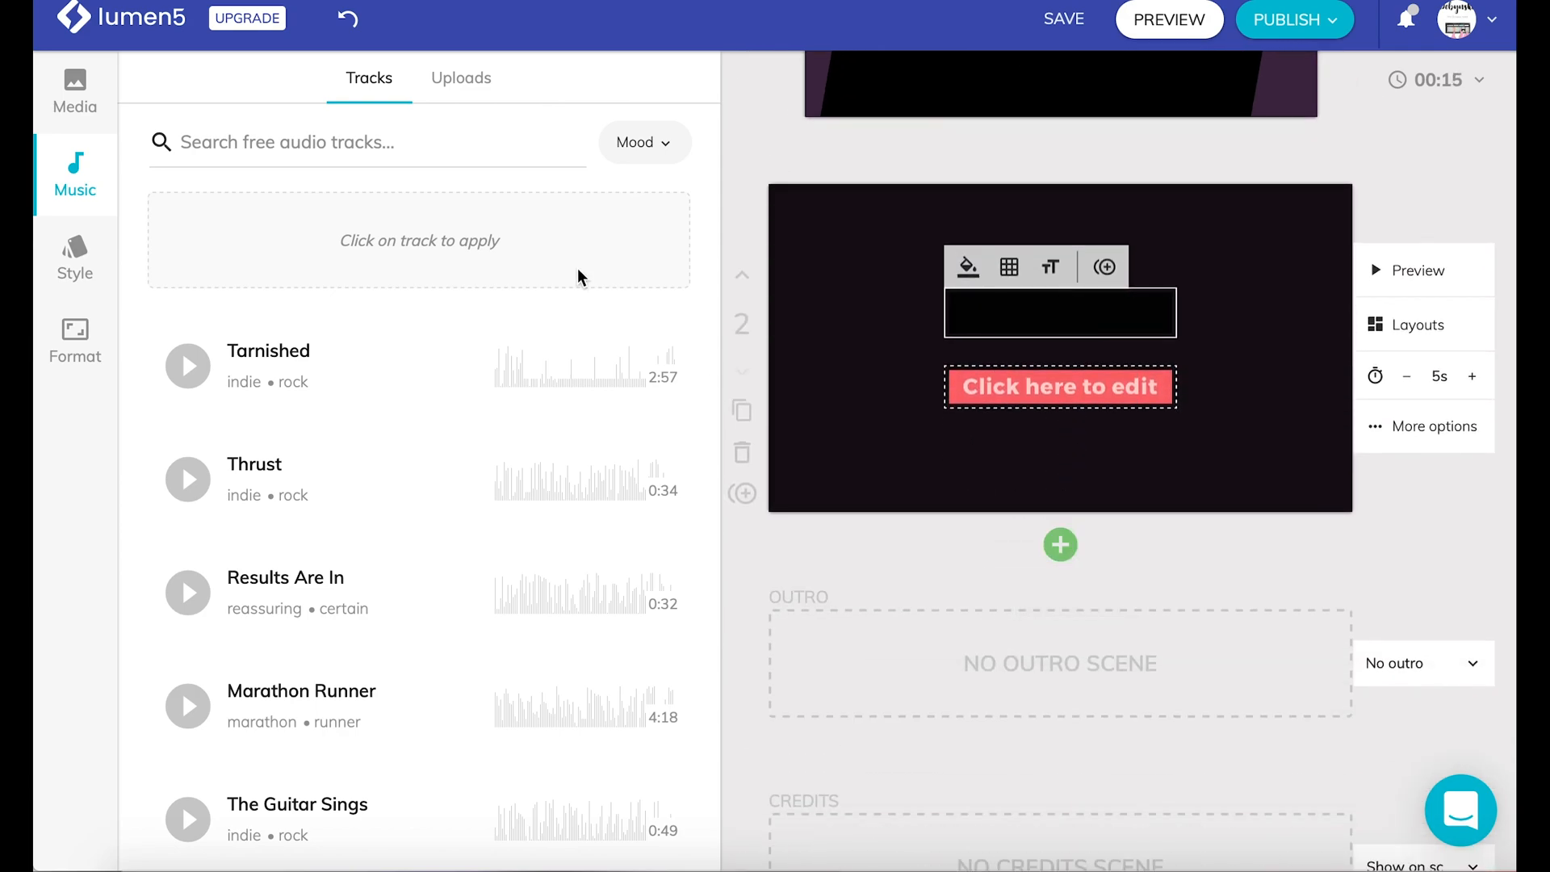
{"action": "left_click", "coordinate": [78, 89]}
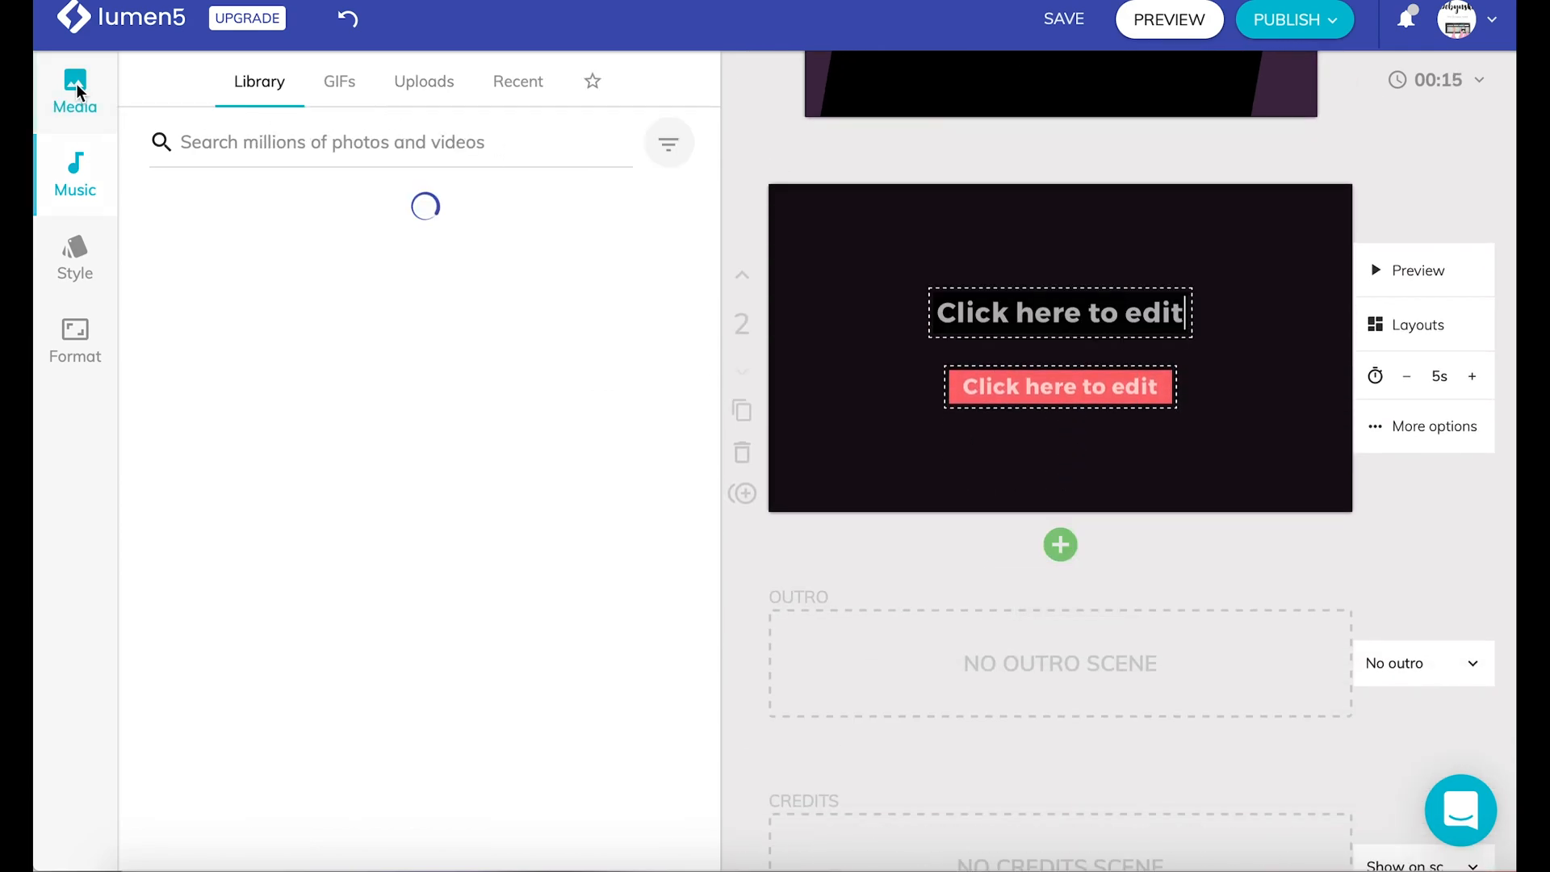
{"action": "mouse_move", "coordinate": [459, 408]}
{"action": "mouse_move", "coordinate": [269, 719]}
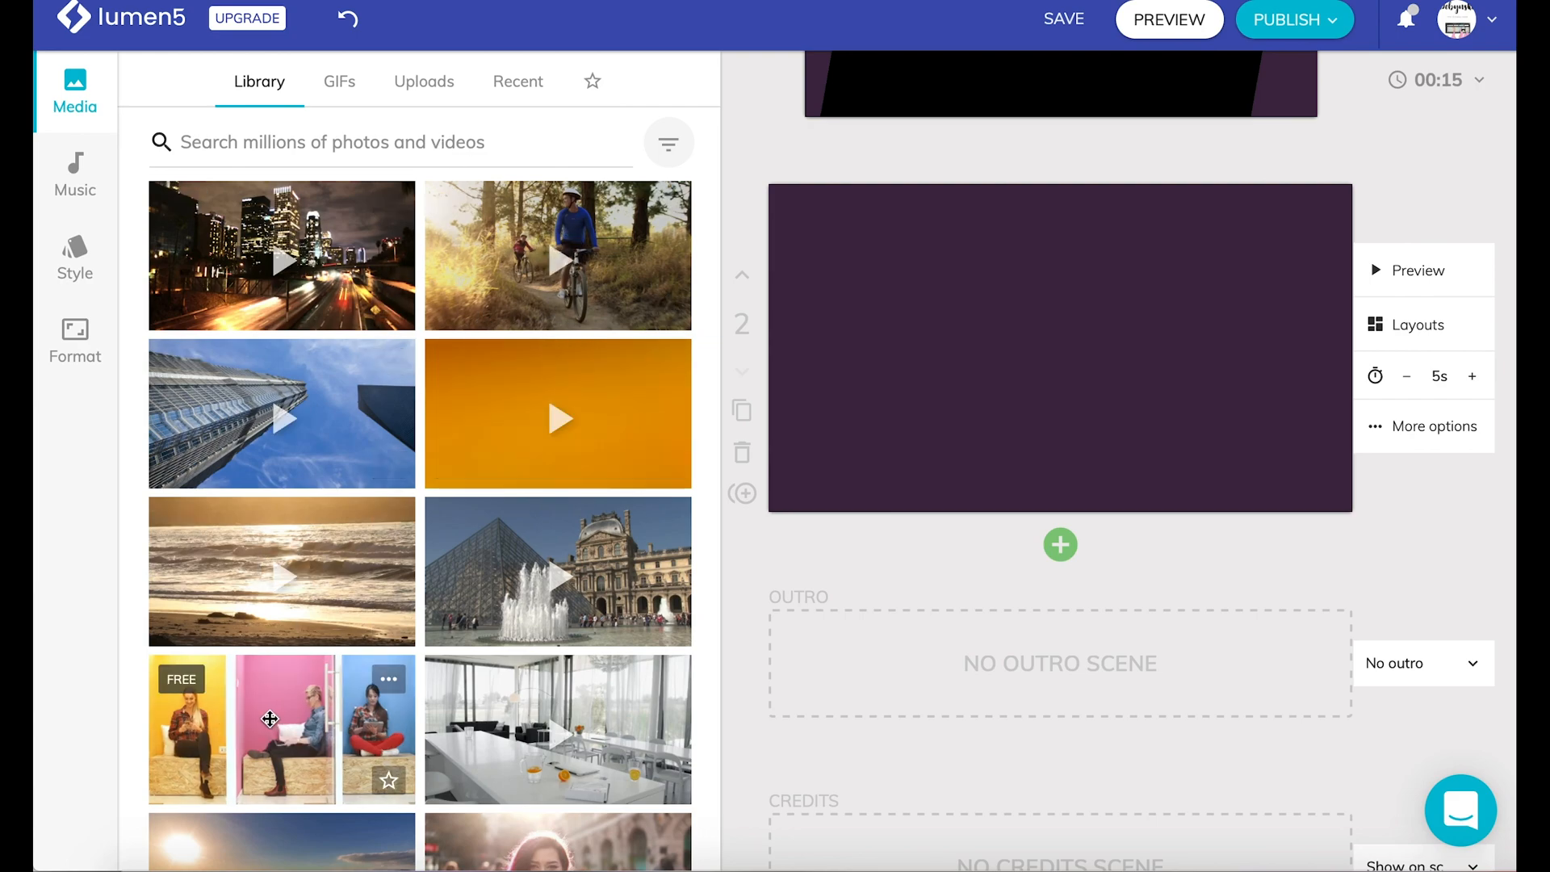
{"action": "left_click_drag", "start_coordinate": [399, 657], "coordinate": [1001, 294]}
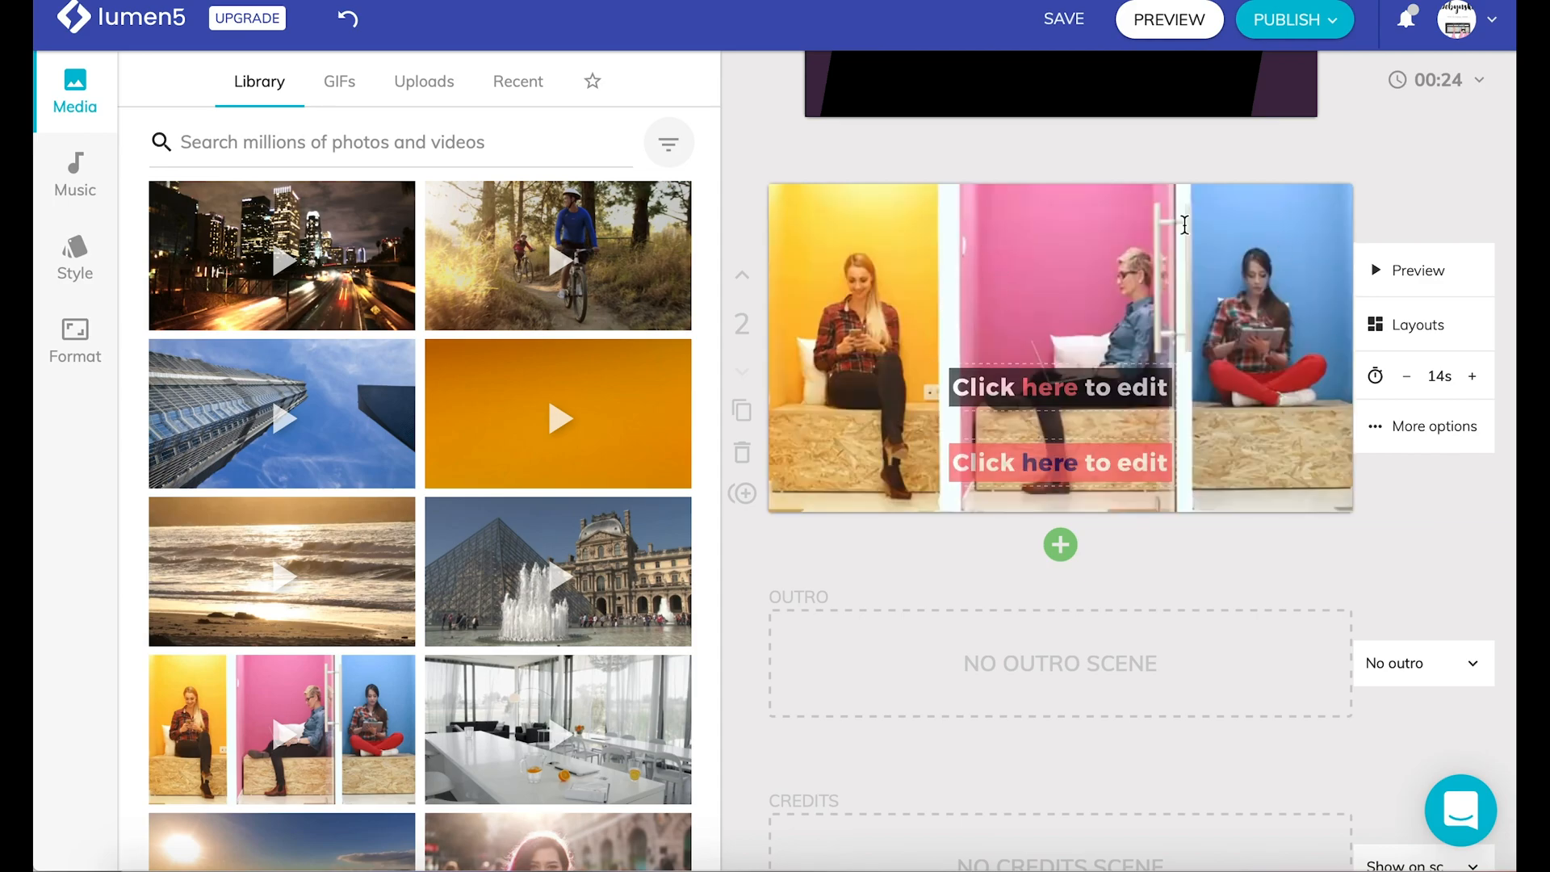
Step: Fill the second scene's two text boxes with "je suis freelance" above and "j'aime mon ordi" below
{"action": "left_click", "coordinate": [1074, 397]}
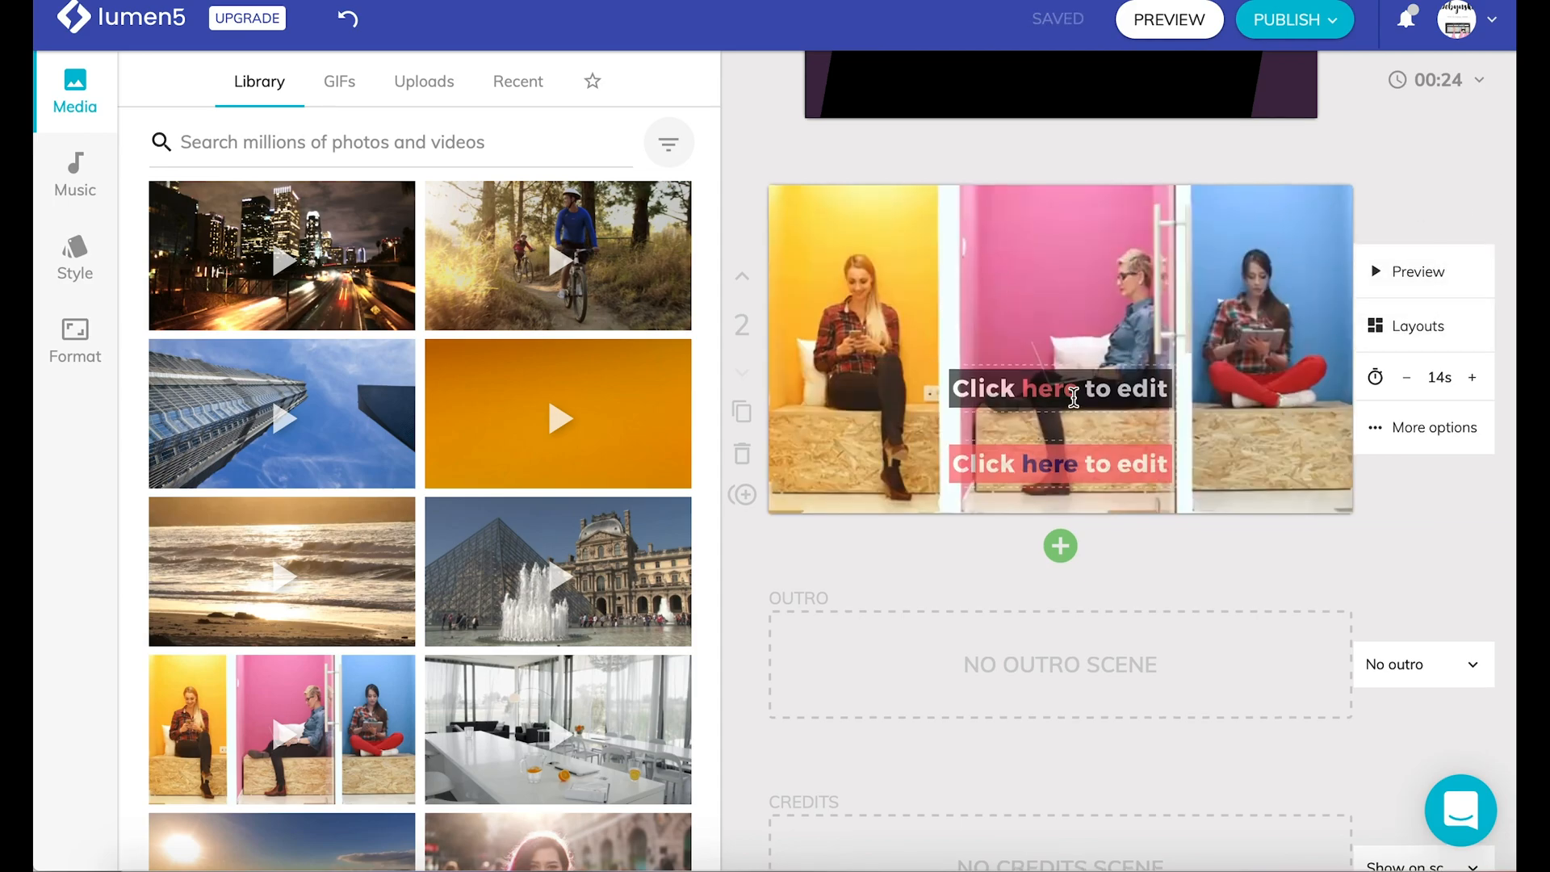
{"action": "type", "text": "je suis f"}
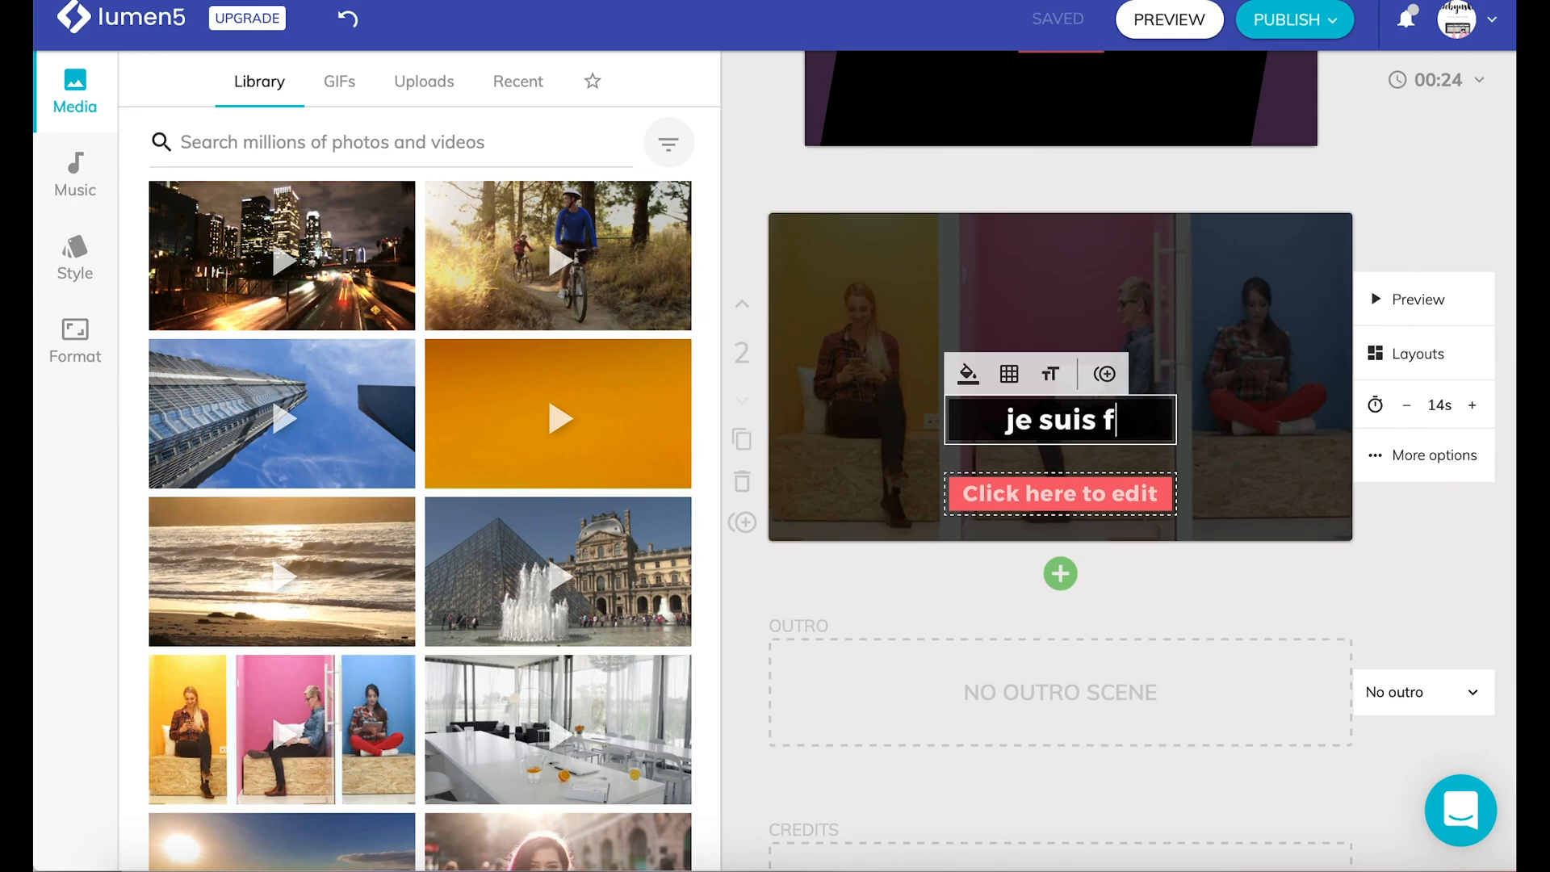
{"action": "type", "text": "reelance"}
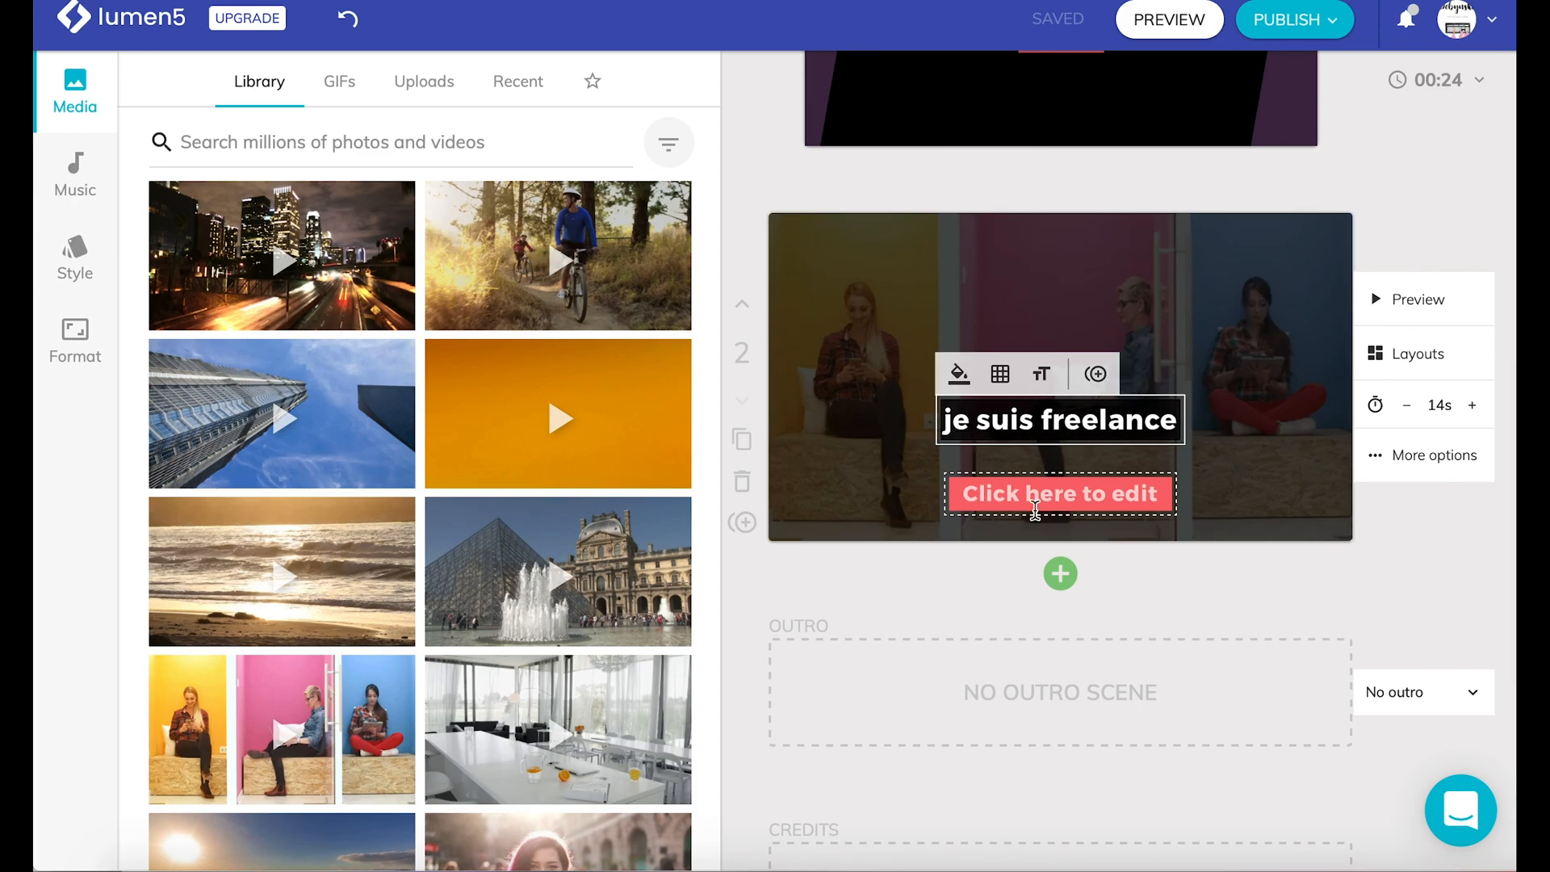
{"action": "left_click", "coordinate": [1035, 509]}
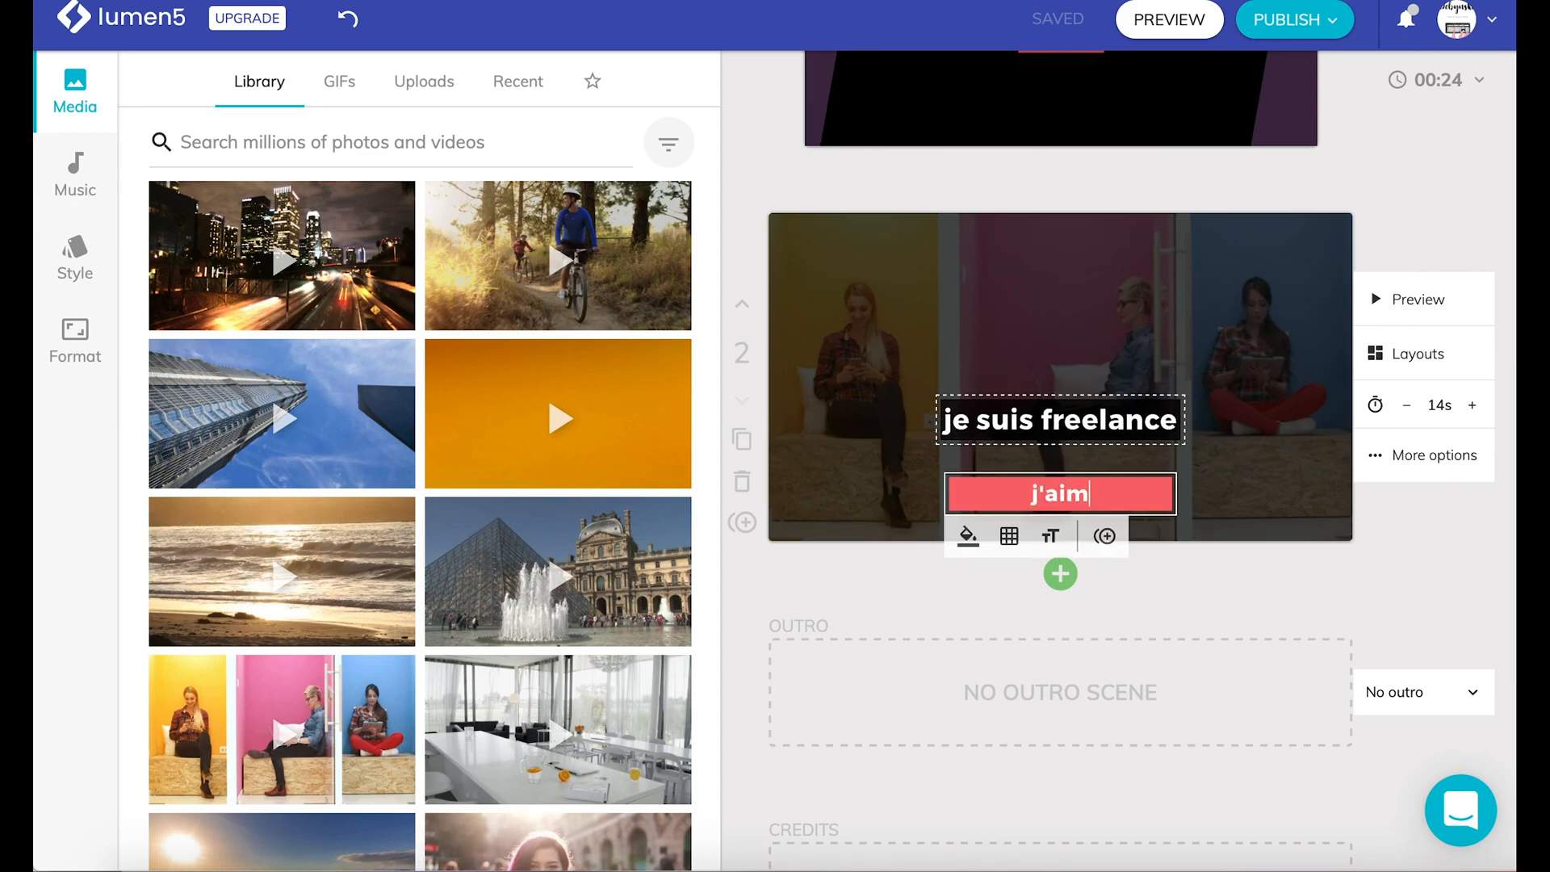
{"action": "type", "text": "j'aime mon ordi"}
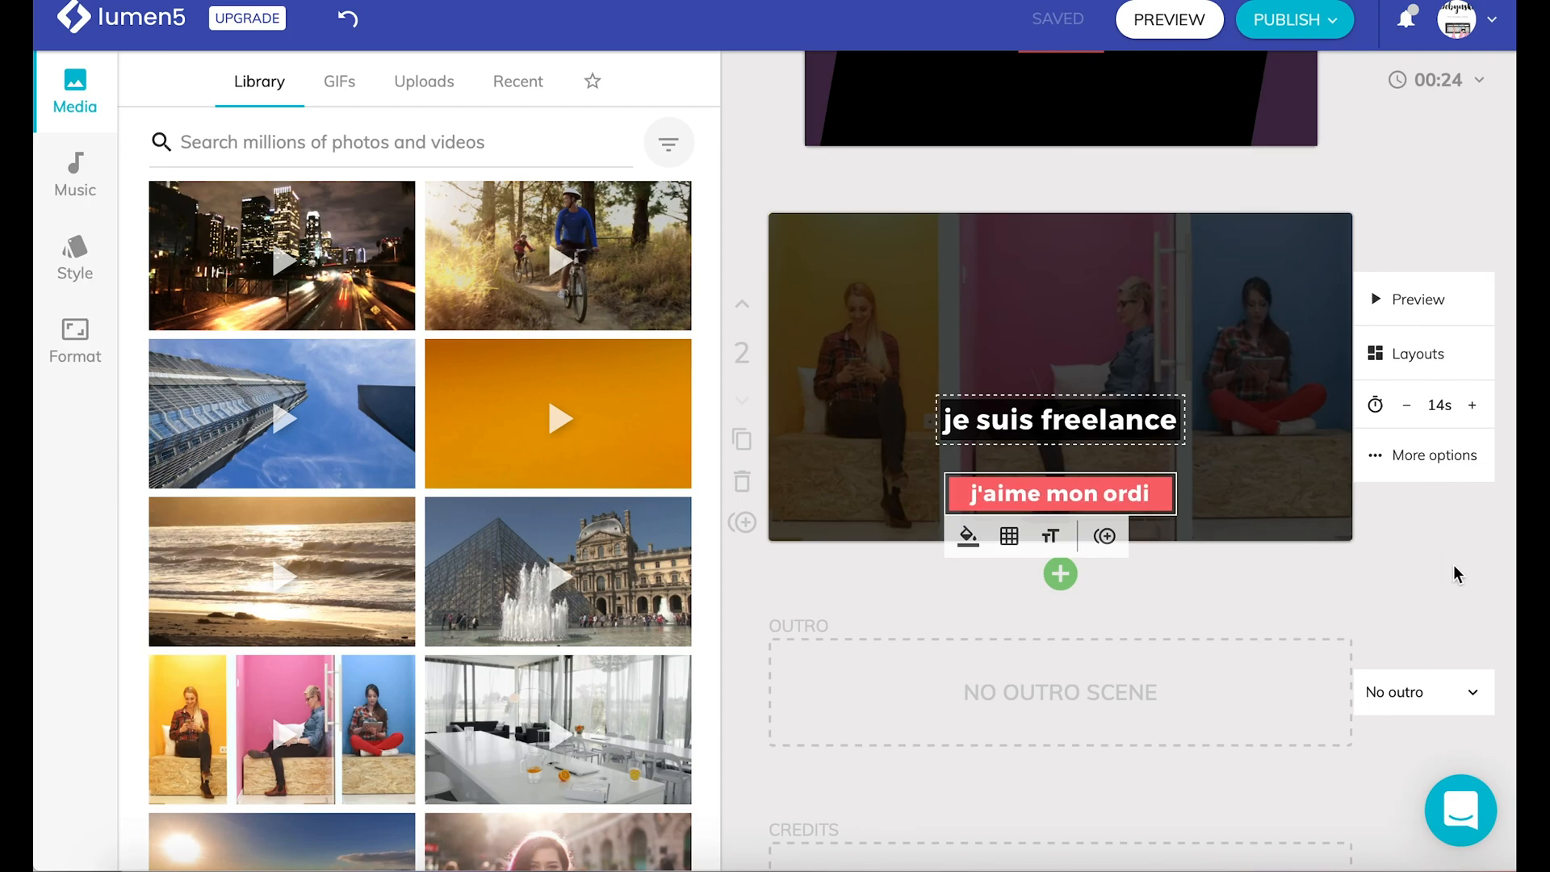
{"action": "left_click", "coordinate": [1457, 577]}
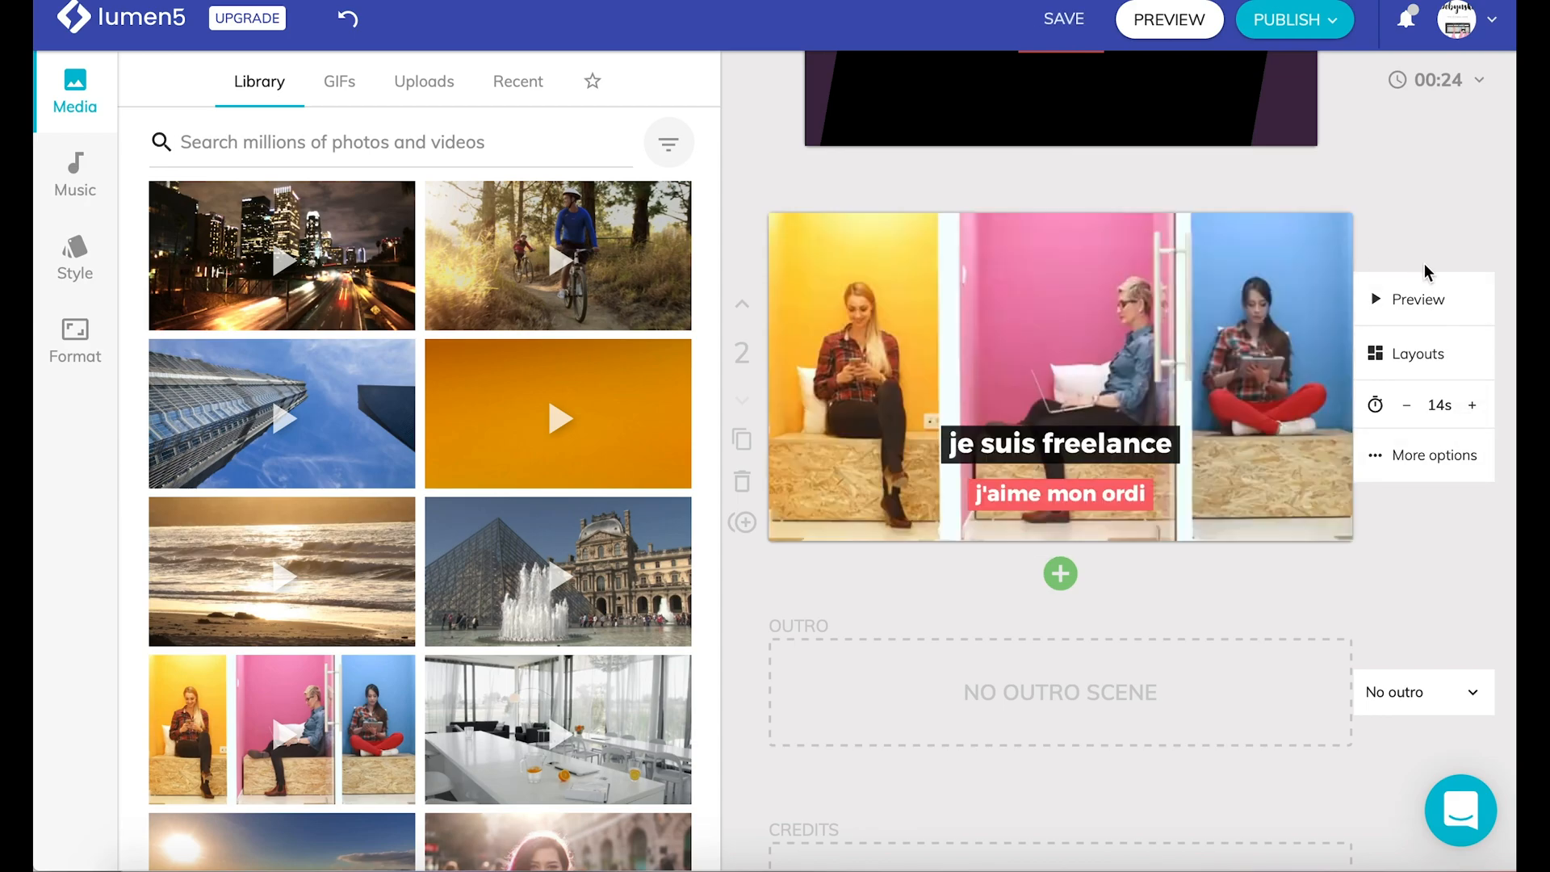
Step: Preview the second scene and look through the whole storyboard, including the outro and credits sections
{"action": "left_click", "coordinate": [1420, 300]}
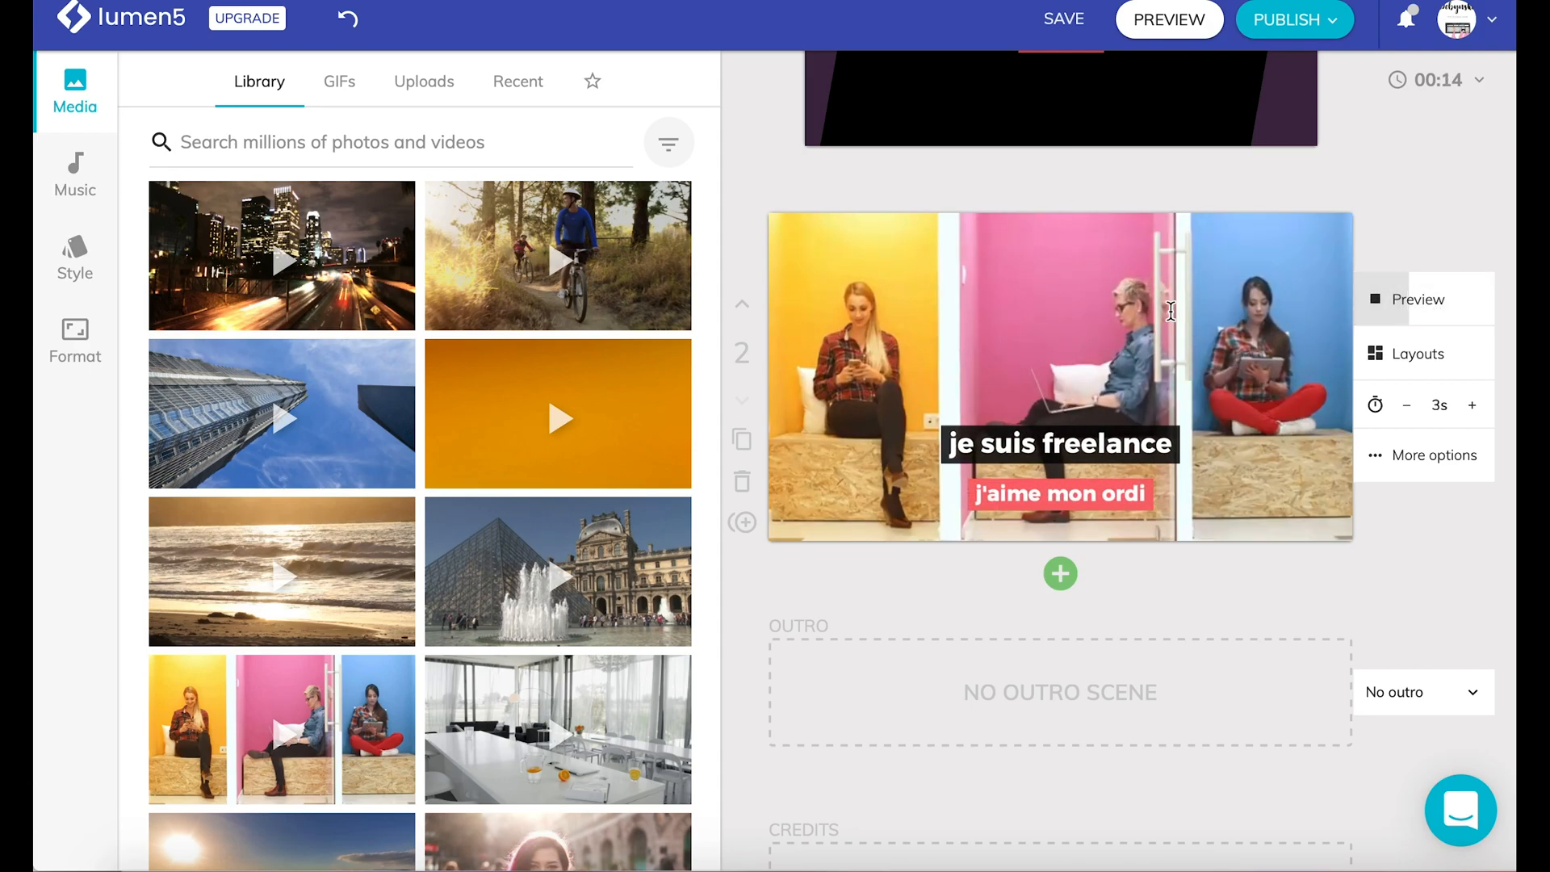
{"action": "scroll", "coordinate": [1423, 637], "scroll_direction": "up", "scroll_amount": 10}
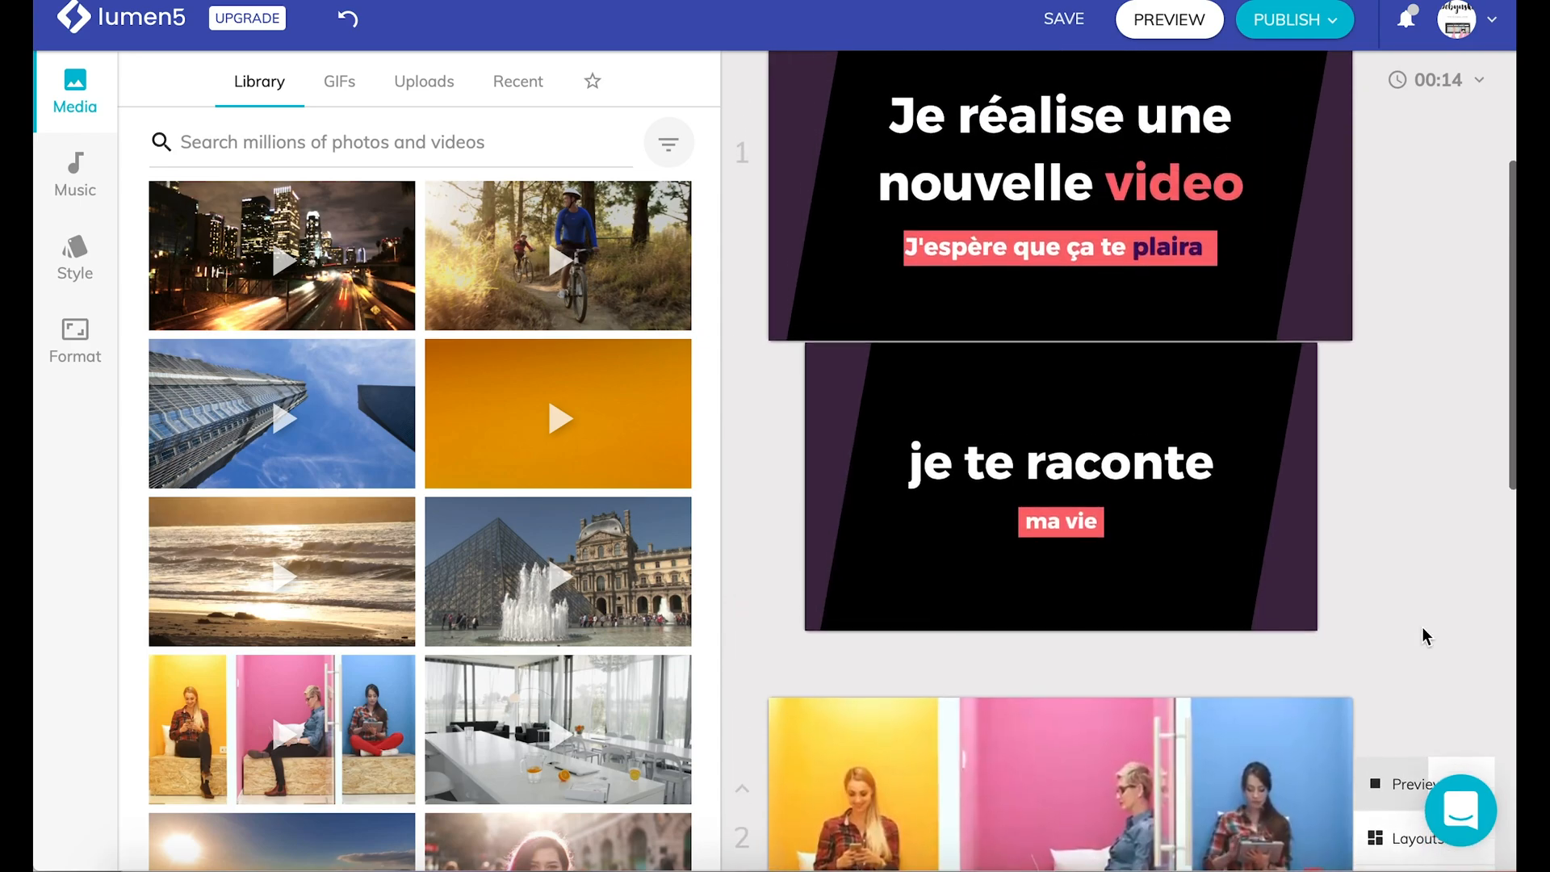
{"action": "scroll", "coordinate": [1132, 429], "scroll_direction": "down", "scroll_amount": 10}
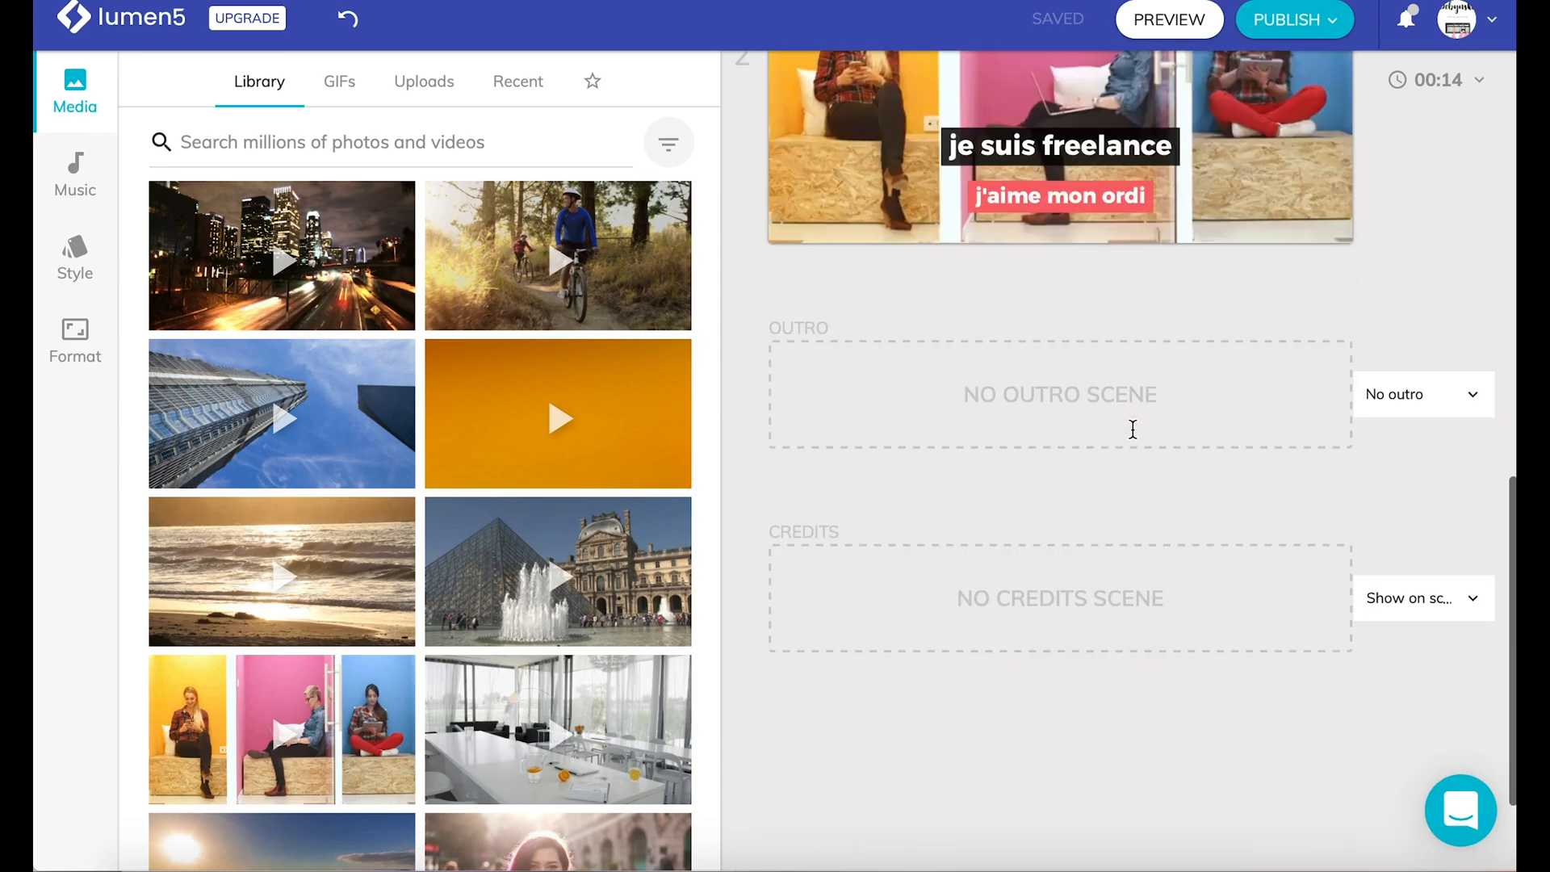
{"action": "scroll", "coordinate": [1133, 428], "scroll_direction": "up", "scroll_amount": 10}
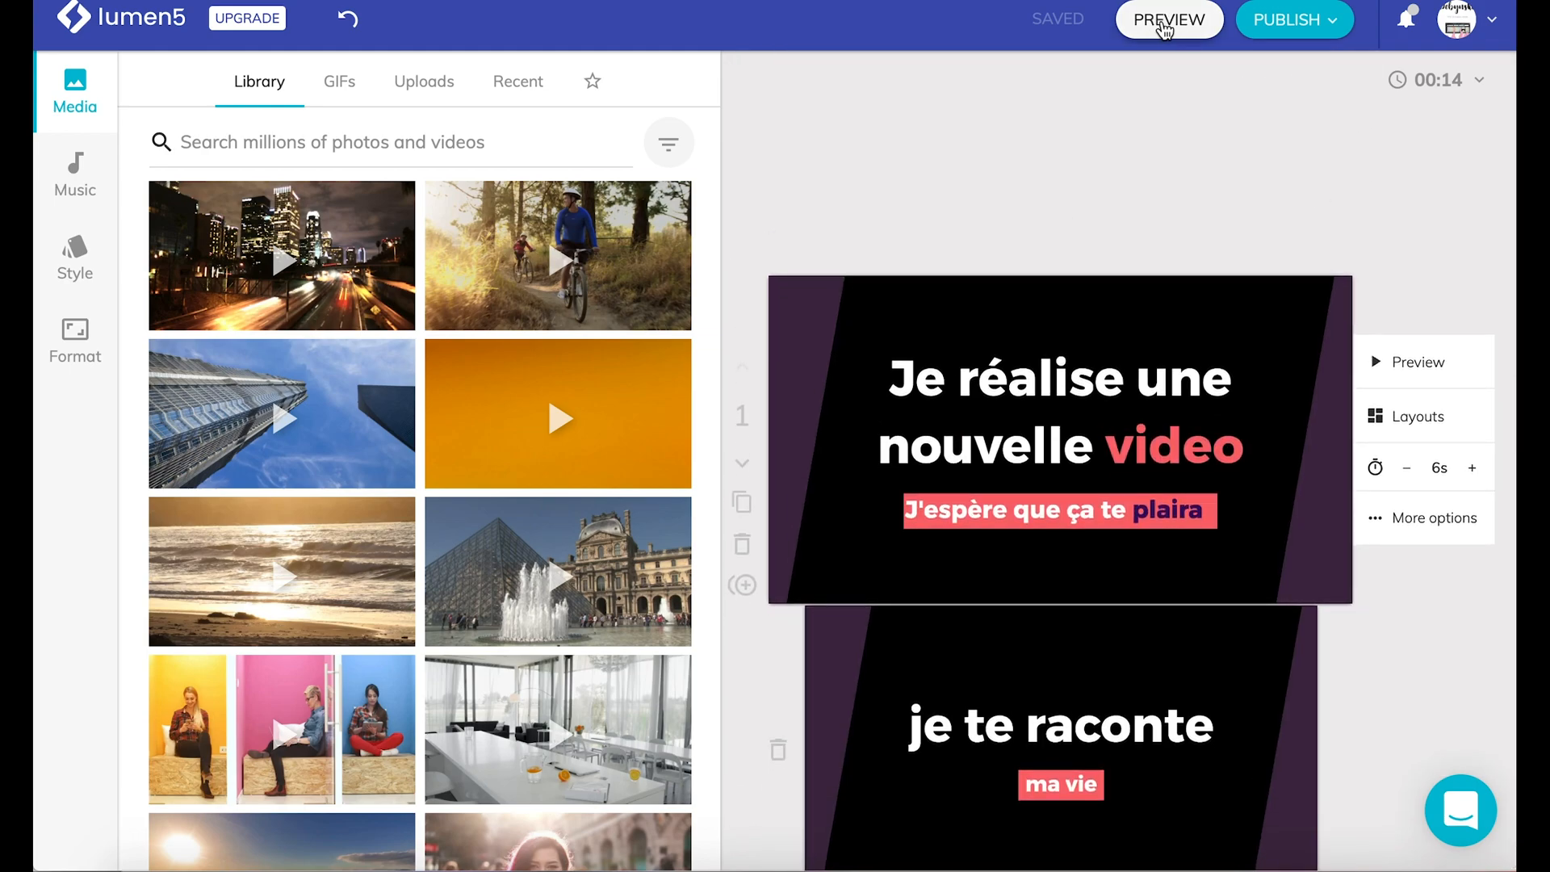
Step: Publish the video as a download, play the downloaded MP4 file and close its player window
{"action": "left_click", "coordinate": [1324, 20]}
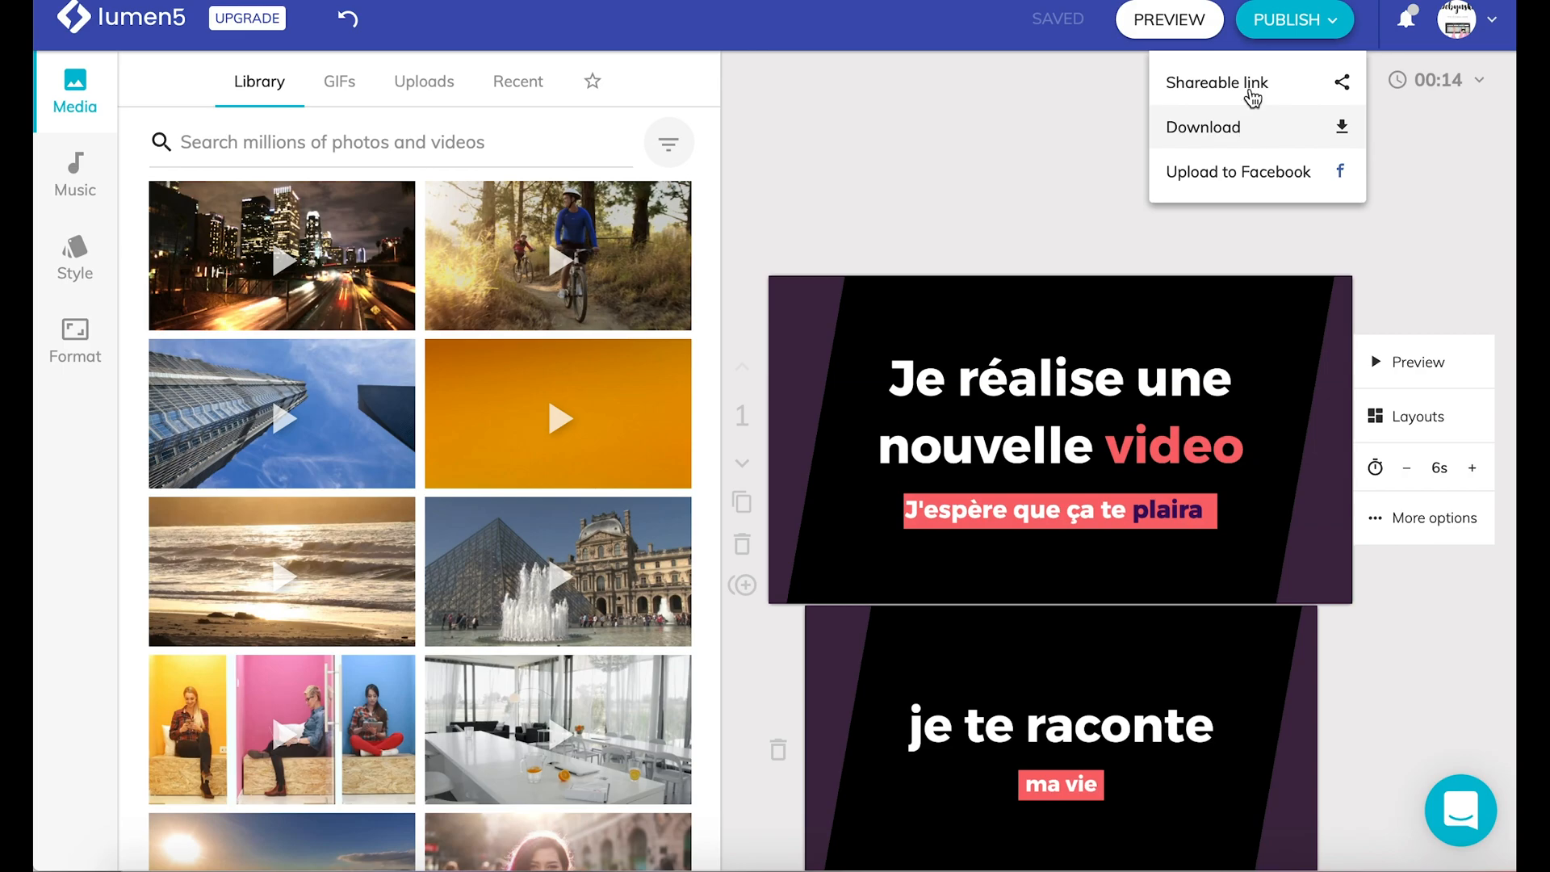
{"action": "left_click", "coordinate": [1321, 127]}
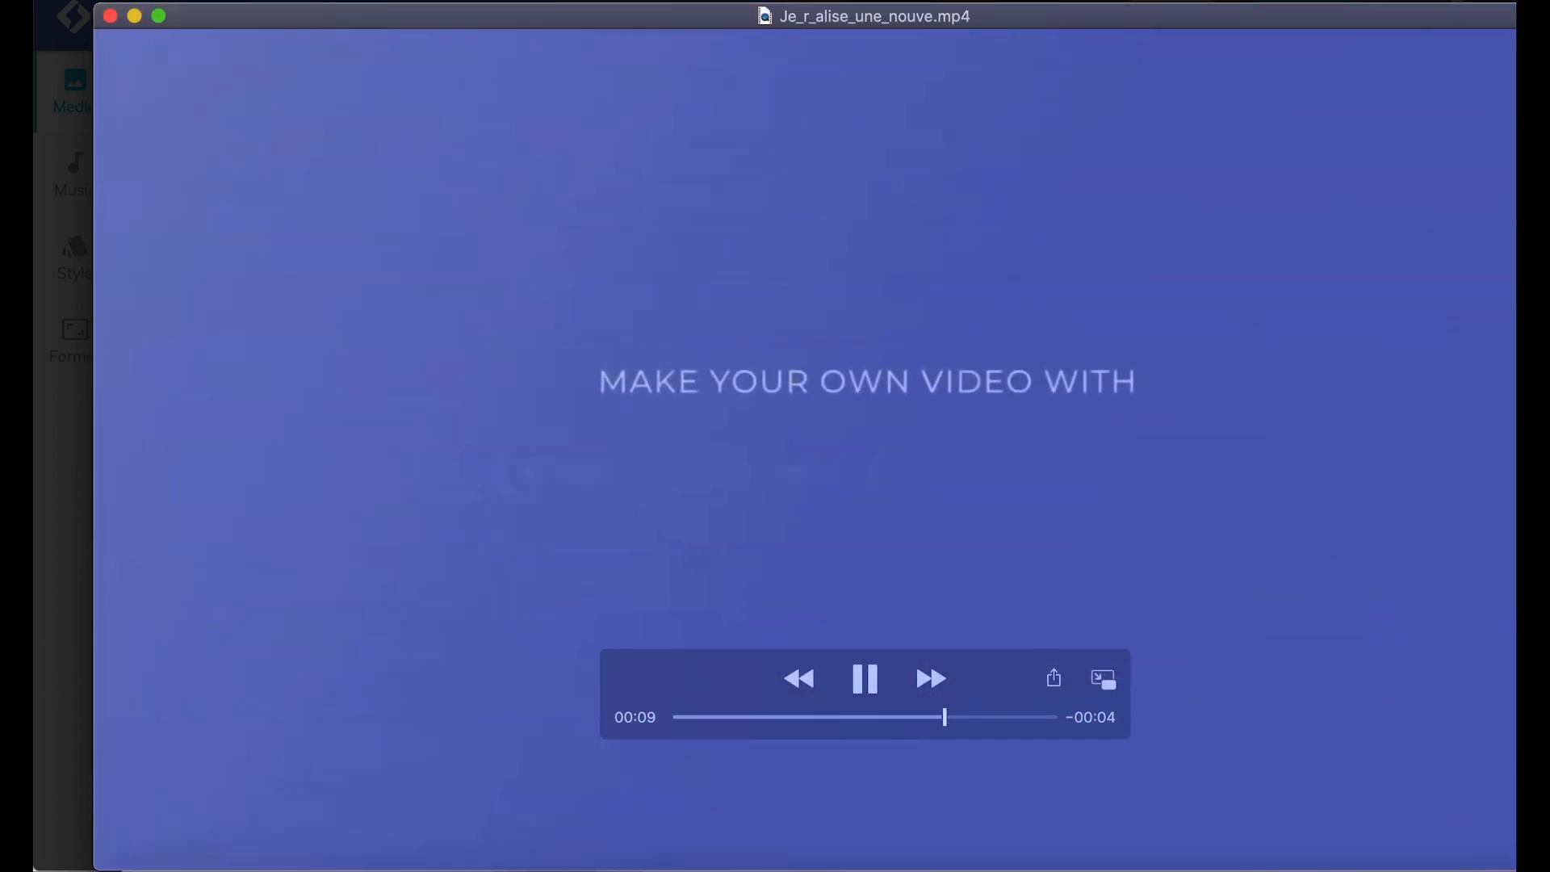
{"action": "left_click", "coordinate": [109, 15]}
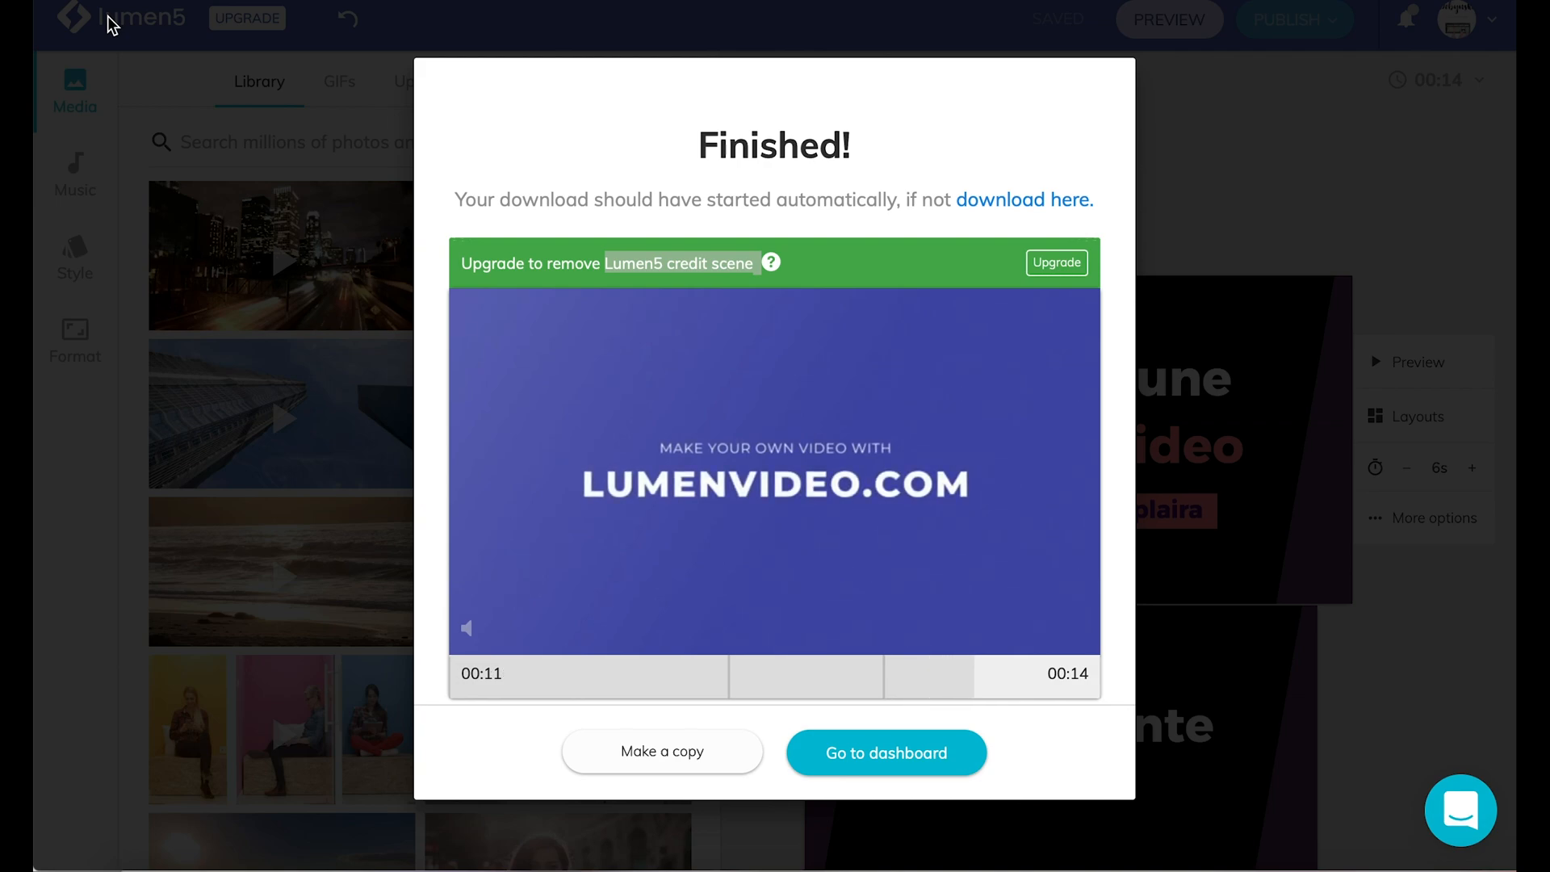